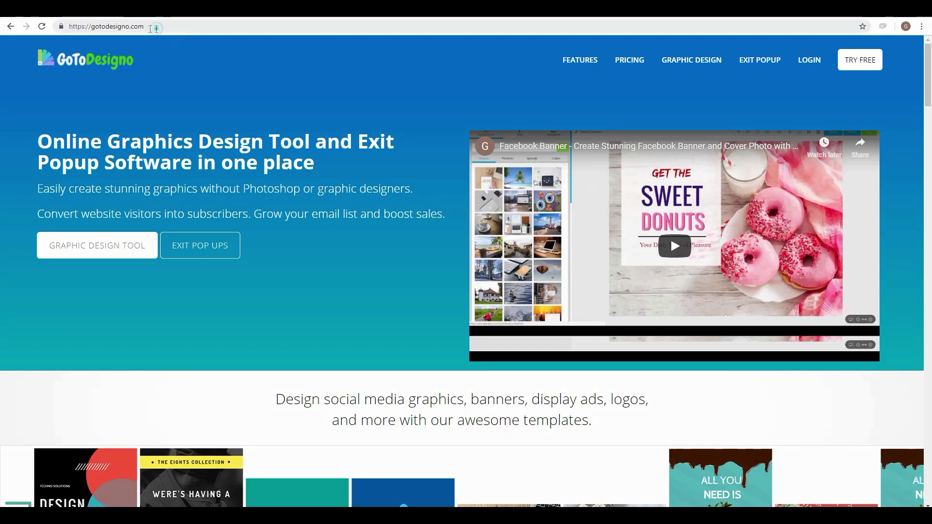
Step: Register for the free GoToDesigno trial, filling in full name, email and password
left_click_drag(146, 27, 60, 24)
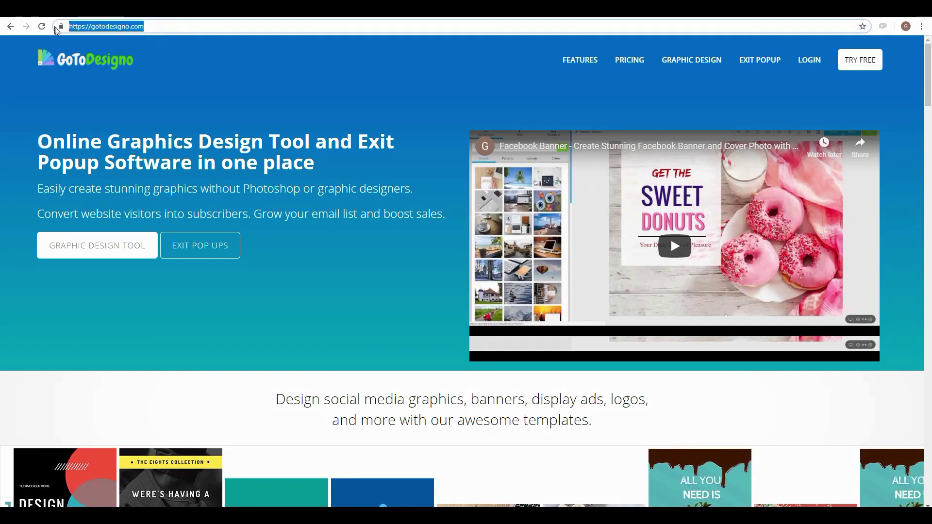
left_click(156, 26)
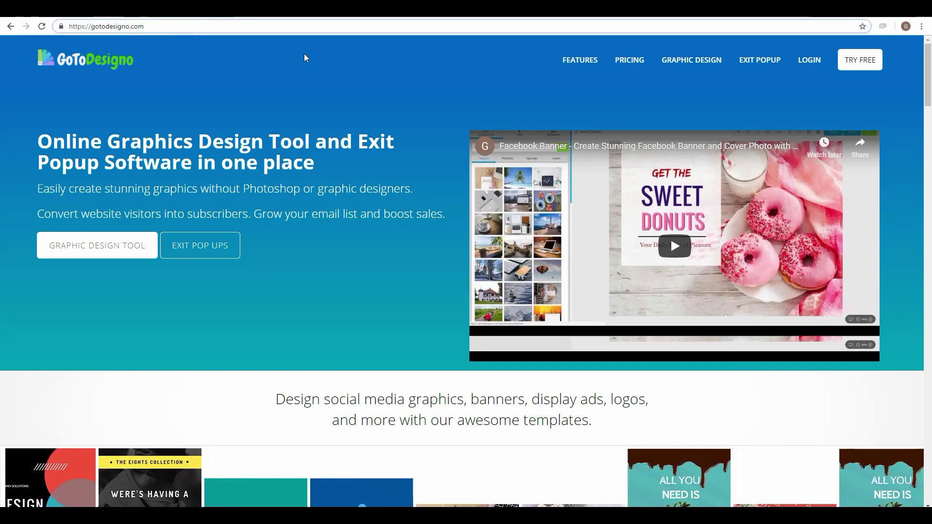
left_click(853, 63)
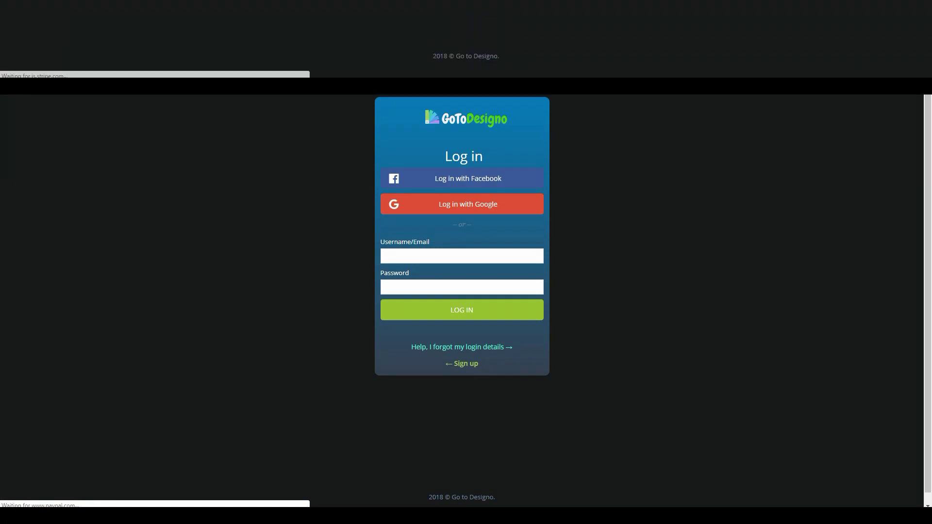
key("Tab")
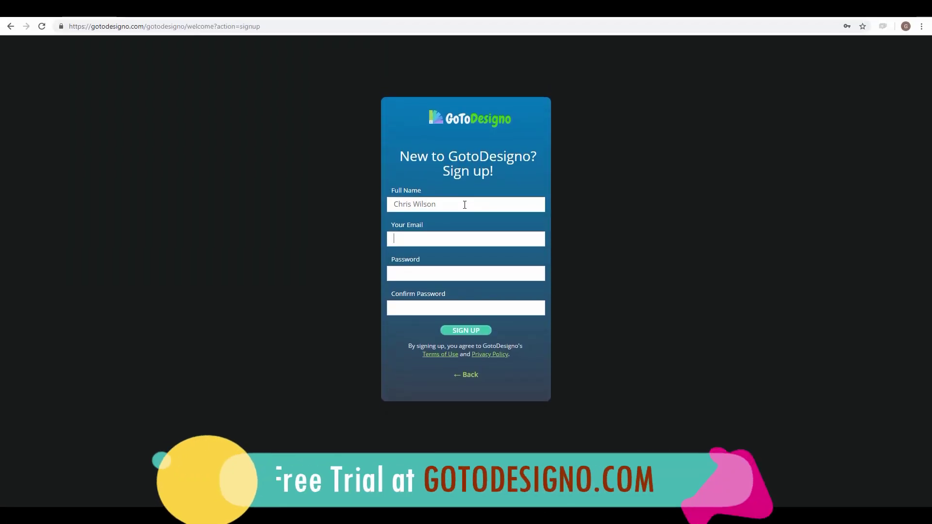
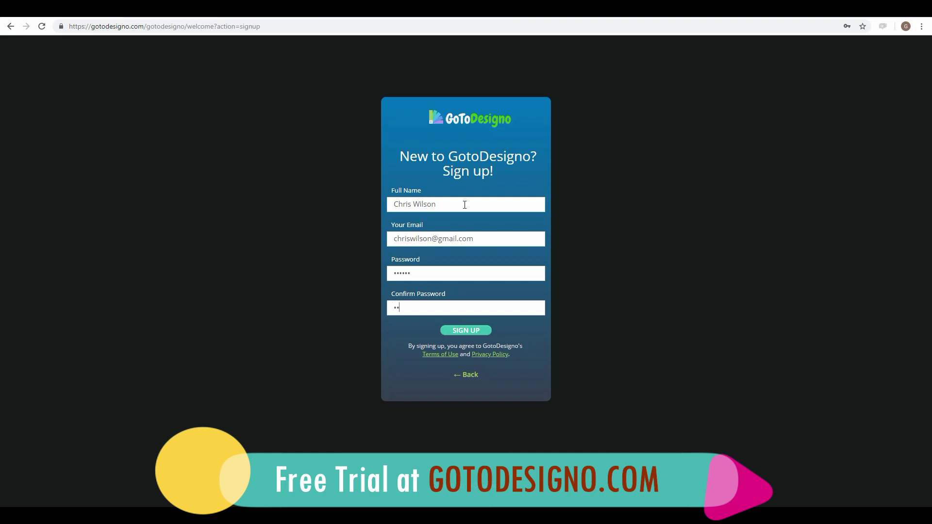
left_click(465, 331)
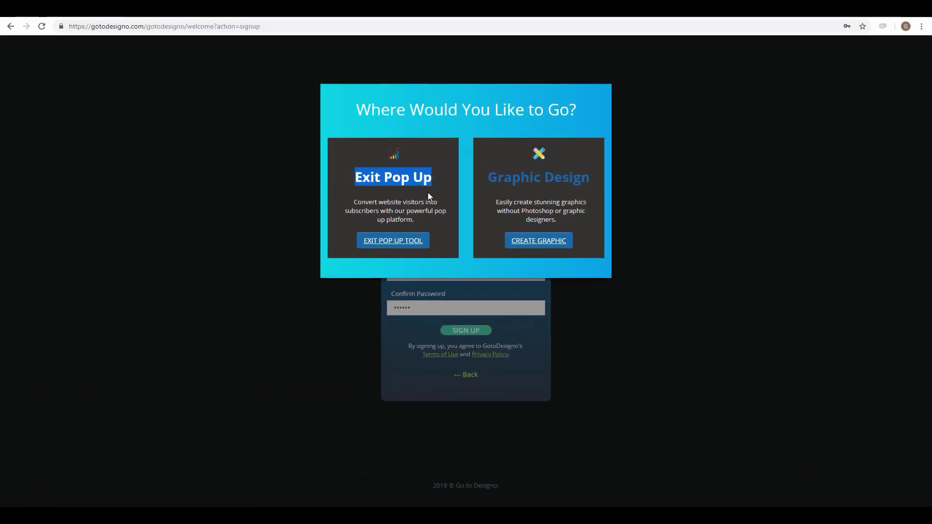
Step: Choose the Exit Pop Up tool and create a new popup campaign from the empty Dashboard
left_click(428, 193)
left_click_drag(591, 178, 491, 181)
left_click(489, 207)
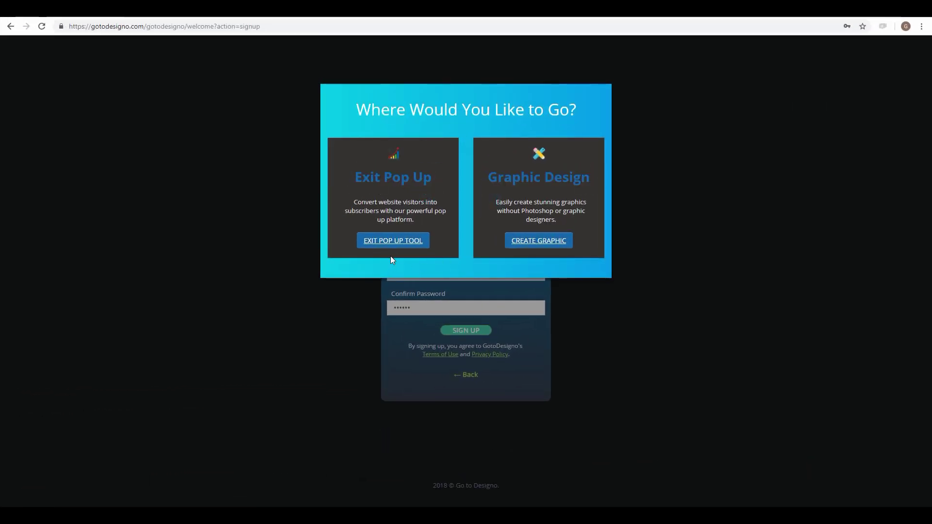
left_click(392, 242)
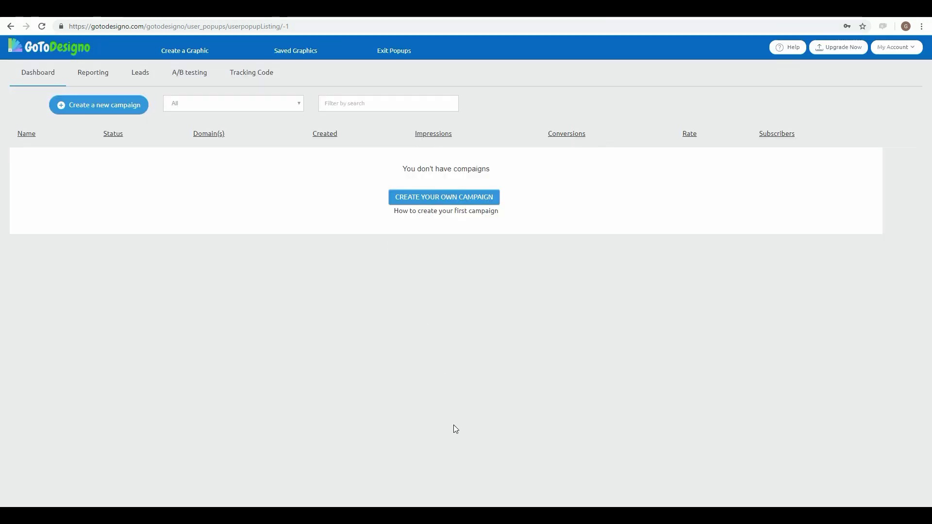
left_click(111, 105)
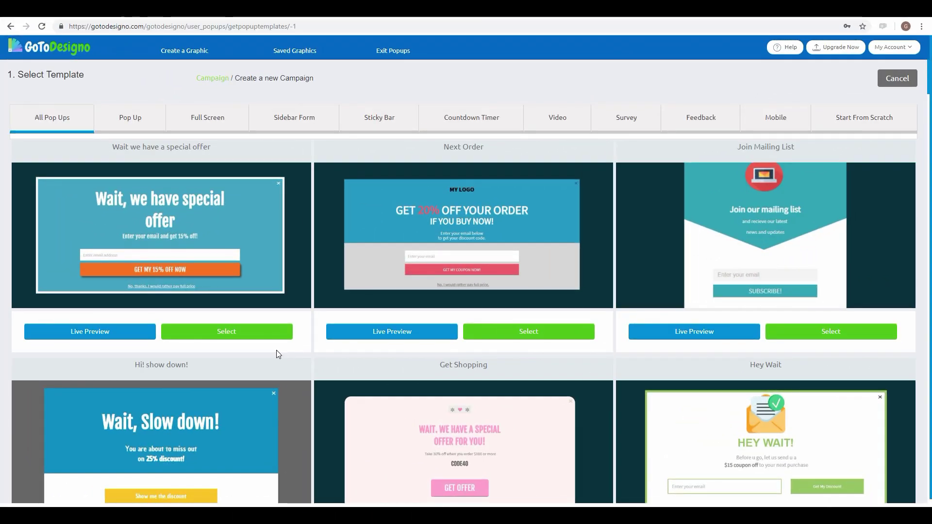
scroll(276, 350, "down", 3)
left_click_drag(929, 95, 926, 141)
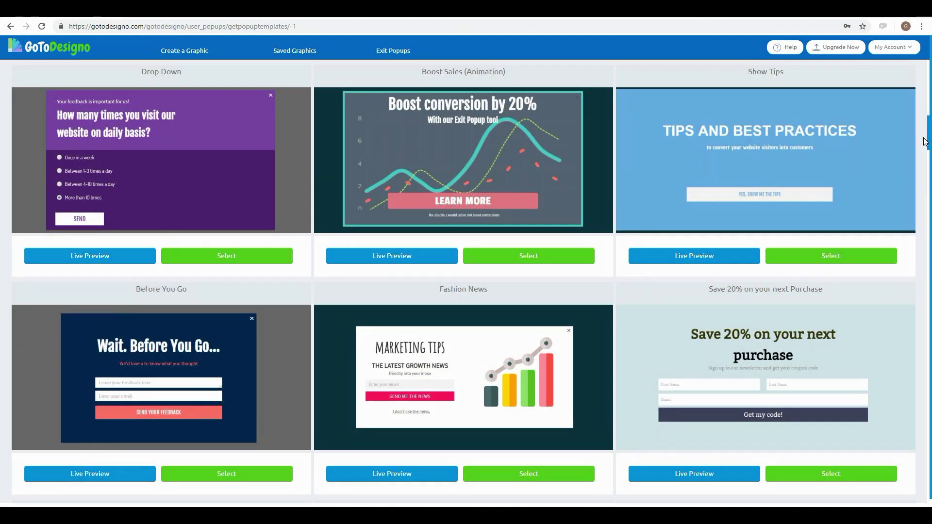
left_click_drag(925, 142, 922, 210)
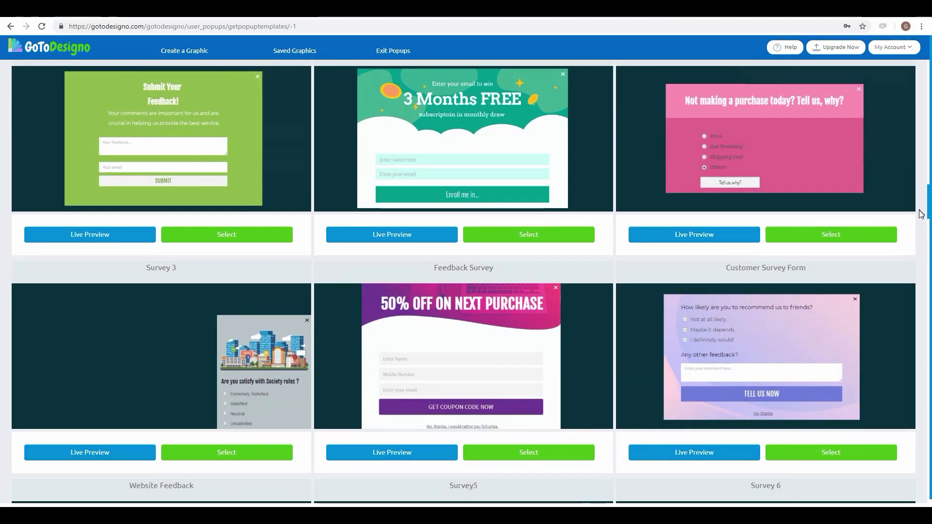
left_click_drag(922, 213, 923, 246)
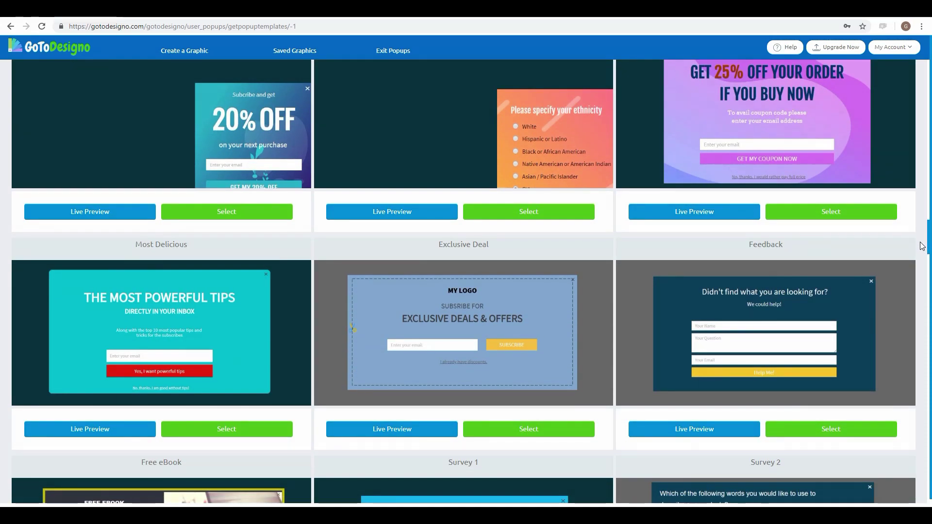
left_click_drag(922, 246, 920, 343)
scroll(920, 343, "down", 2)
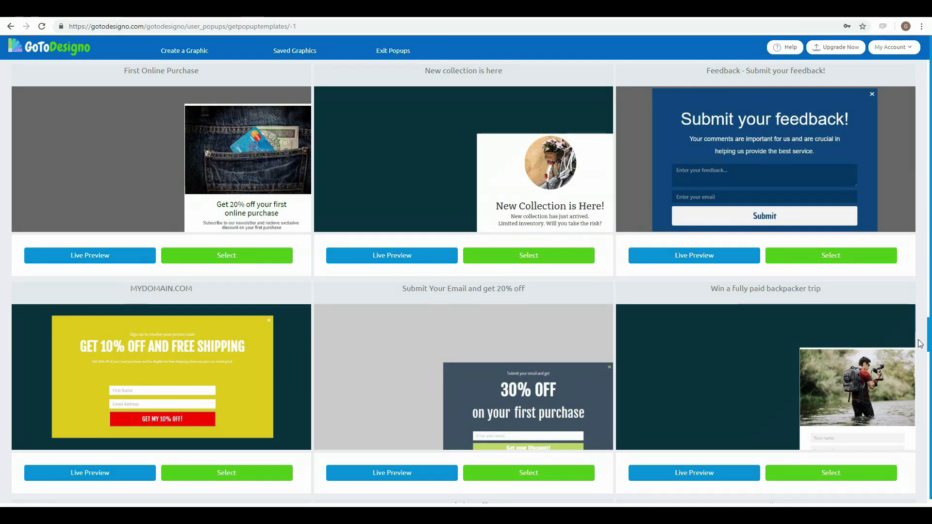
left_click_drag(921, 344, 930, 471)
scroll(923, 379, "down", 3)
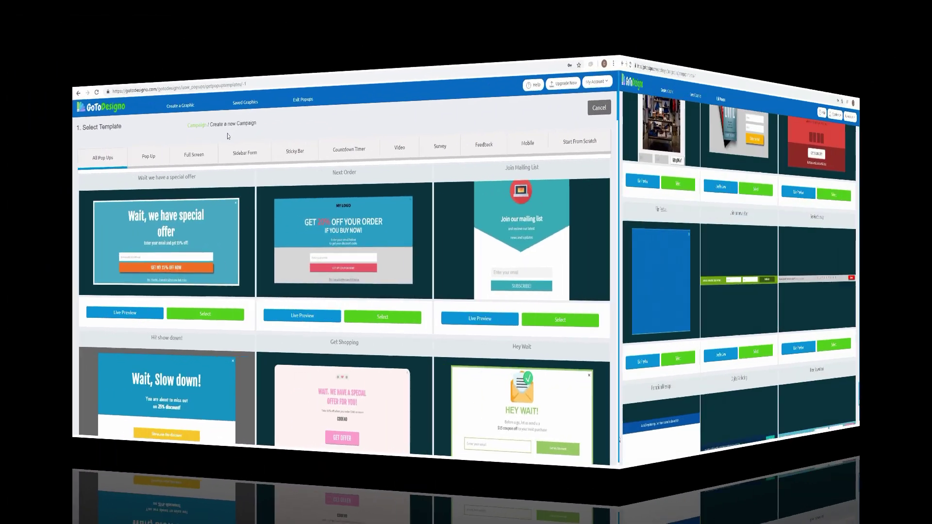
Step: Filter to Pop Up templates and live-preview the Special Offer, Next Order and Kids Coding designs
left_click(143, 171)
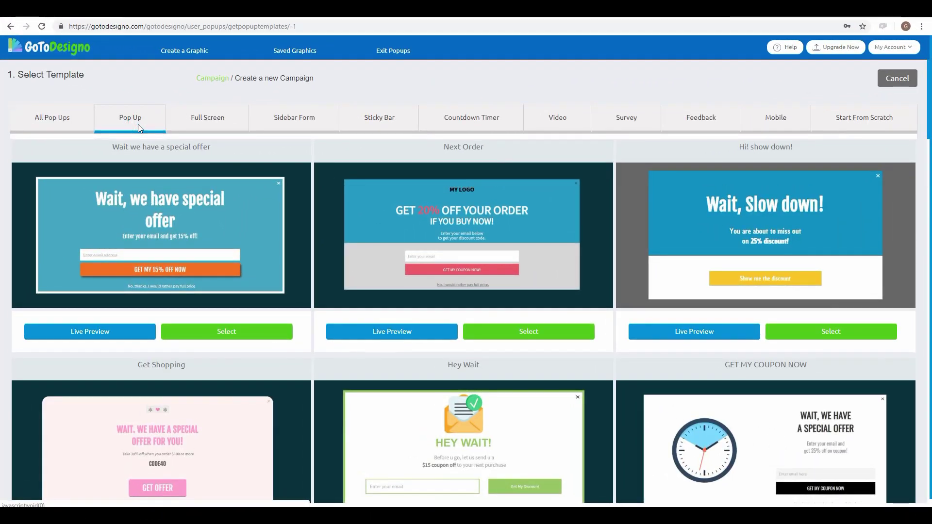
left_click(115, 334)
left_click(688, 179)
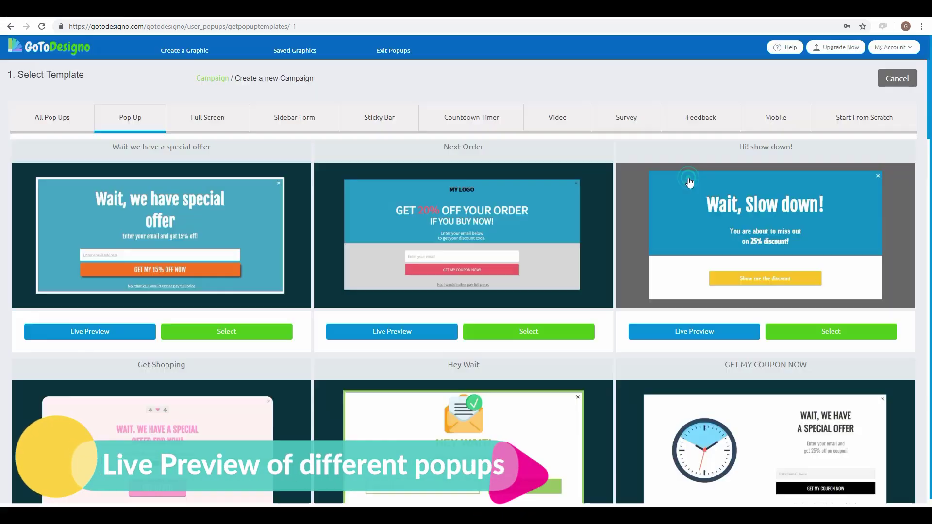
left_click(421, 336)
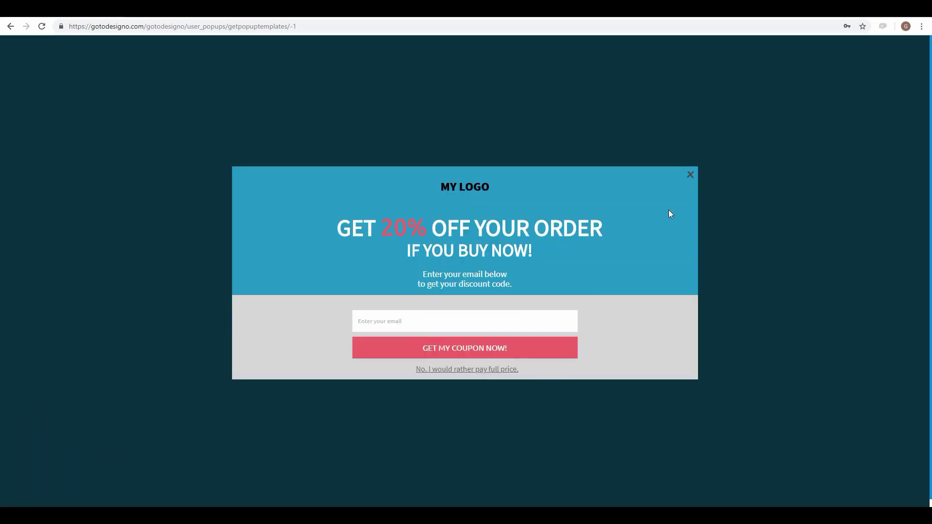
left_click(690, 177)
scroll(584, 369, "down", 7)
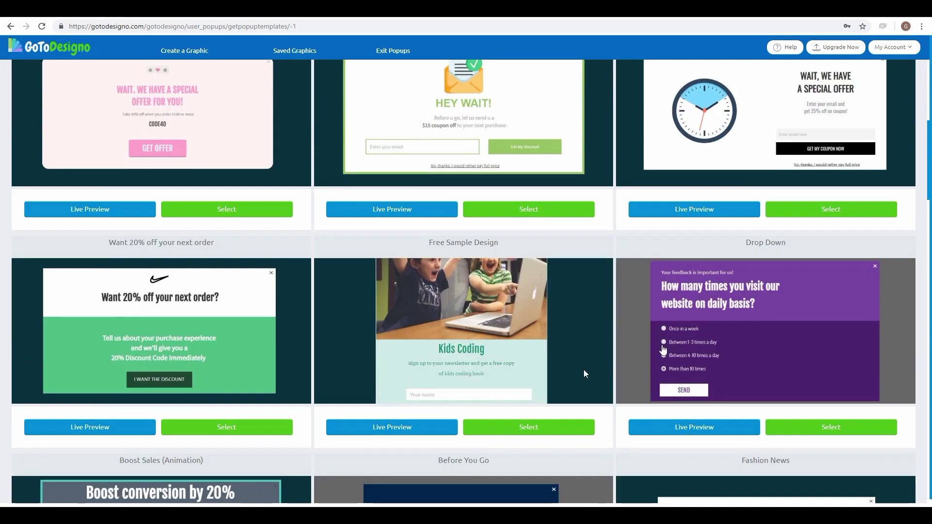
left_click(424, 426)
left_click(579, 130)
scroll(615, 194, "up", 2)
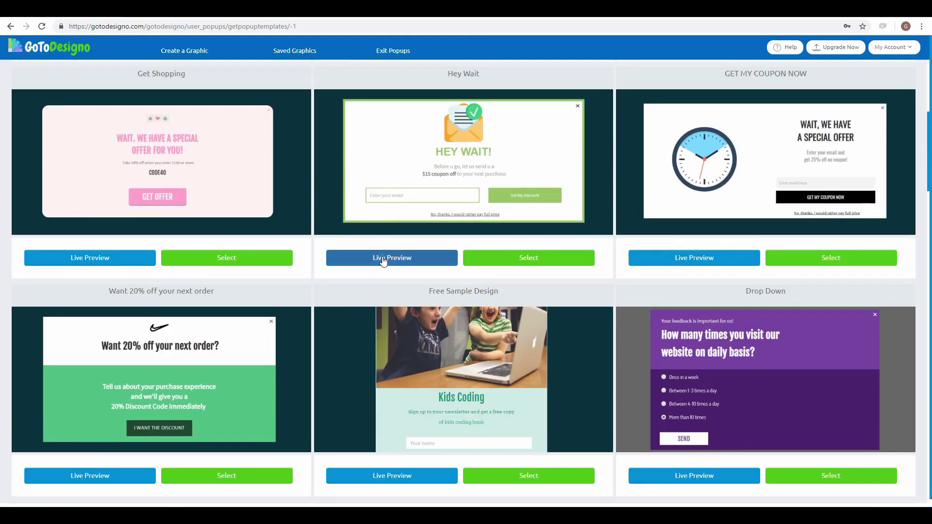
Step: Live-preview the Hey Wait and Boost Sales (Animation) Pop Up templates
left_click(388, 258)
left_click(648, 188)
scroll(764, 312, "down", 7)
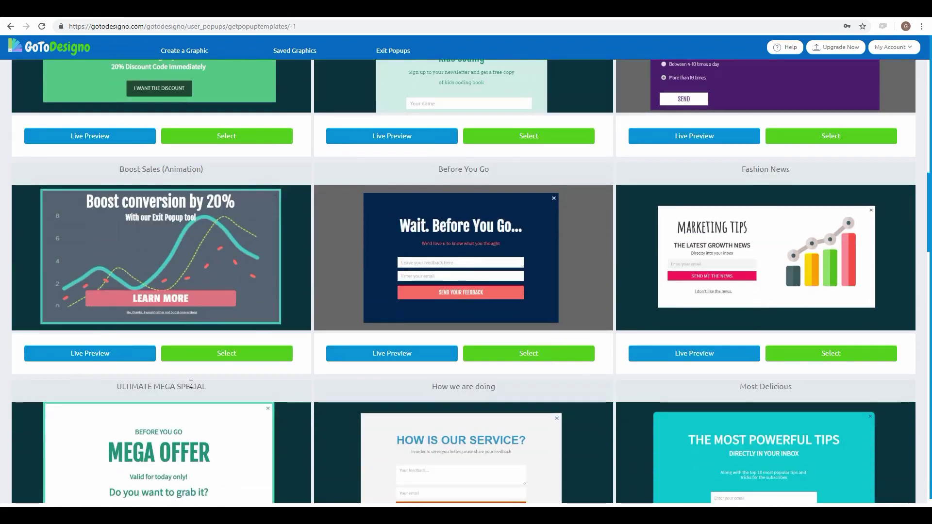
left_click(104, 354)
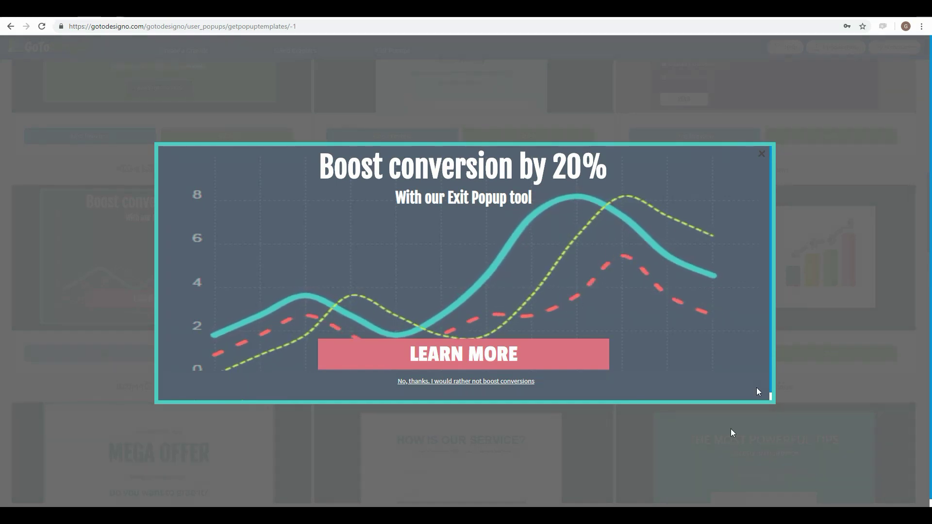
left_click(760, 155)
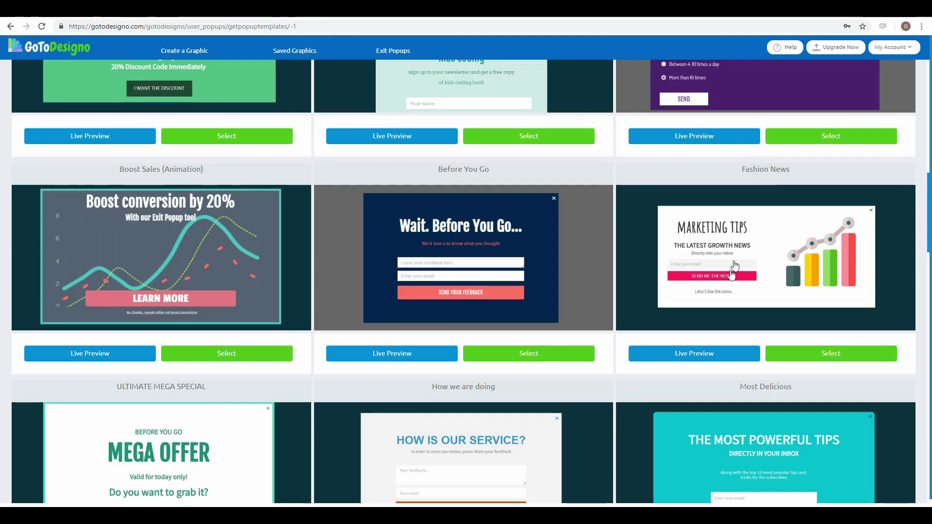
Step: Browse the rest of the Pop Up templates, then switch to the Full Screen templates
scroll(732, 276, "down", 5)
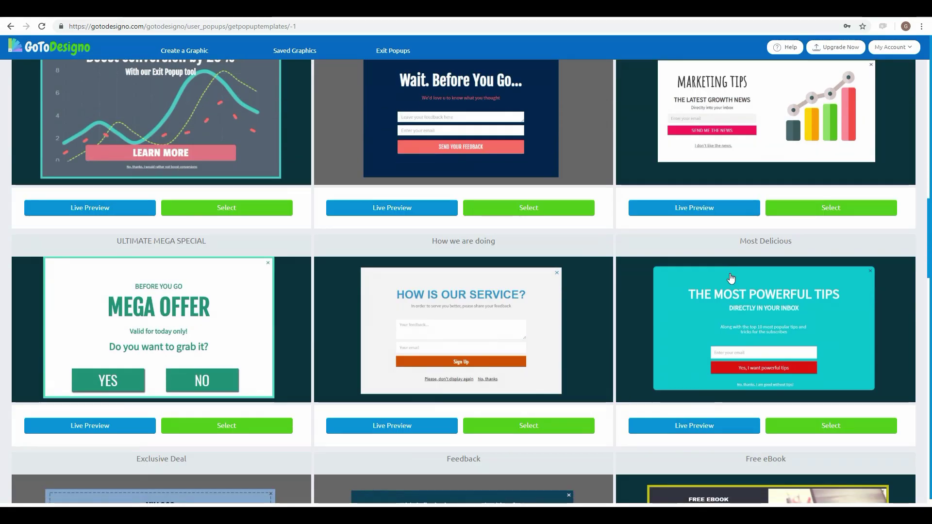
scroll(732, 277, "down", 5)
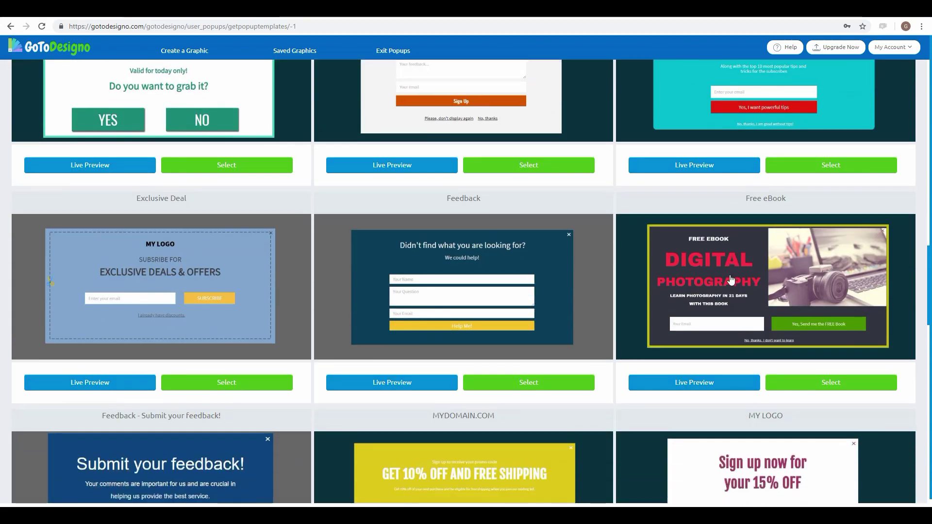
scroll(732, 281, "down", 5)
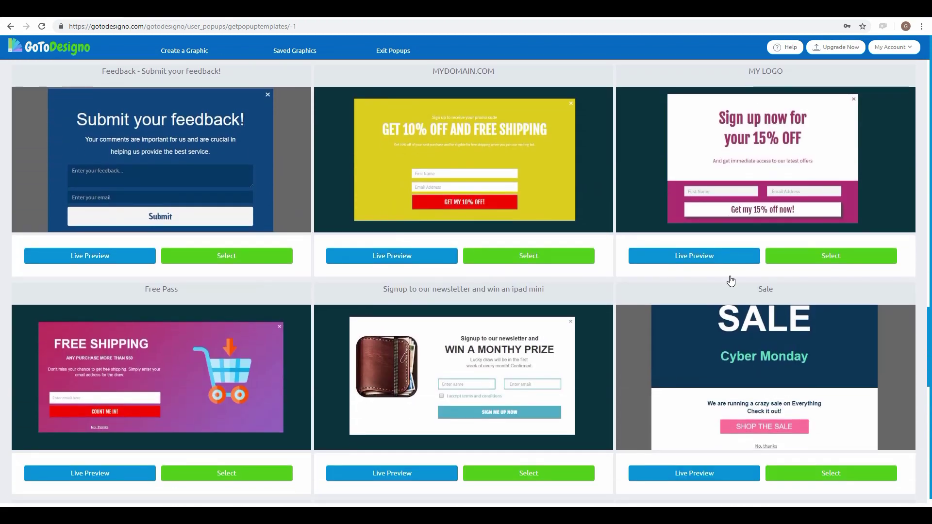
scroll(731, 281, "down", 7)
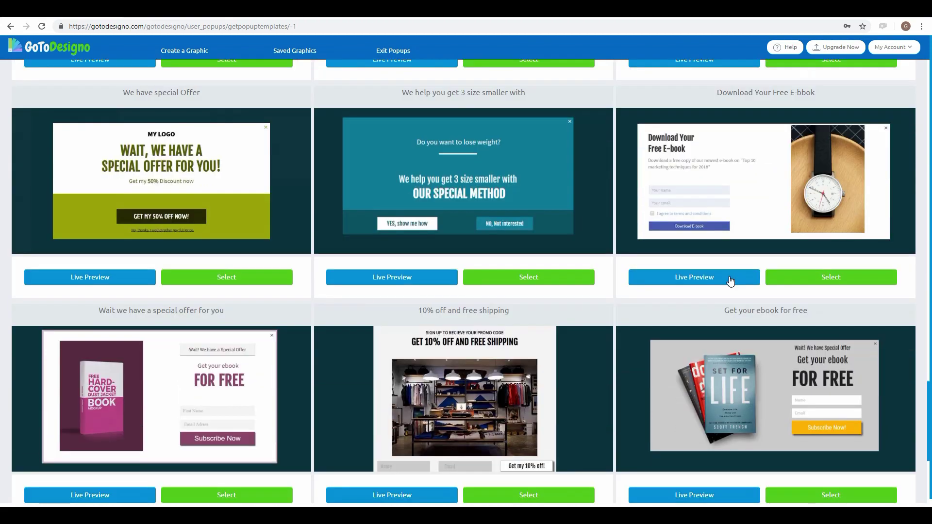
scroll(730, 280, "down", 4)
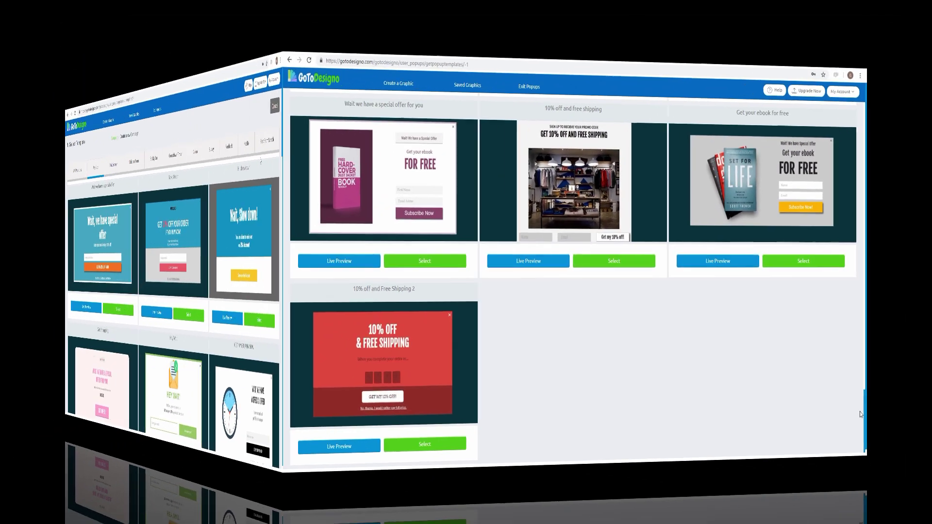
left_click(197, 170)
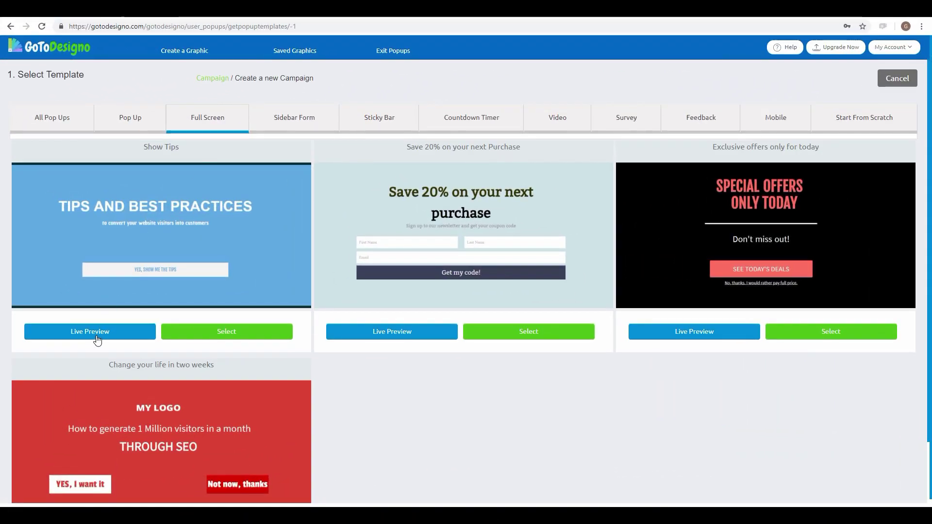
Step: Live-preview the Show Tips, Save 20% and Special Offers full-screen popups, then list Sidebar Form templates
left_click(97, 335)
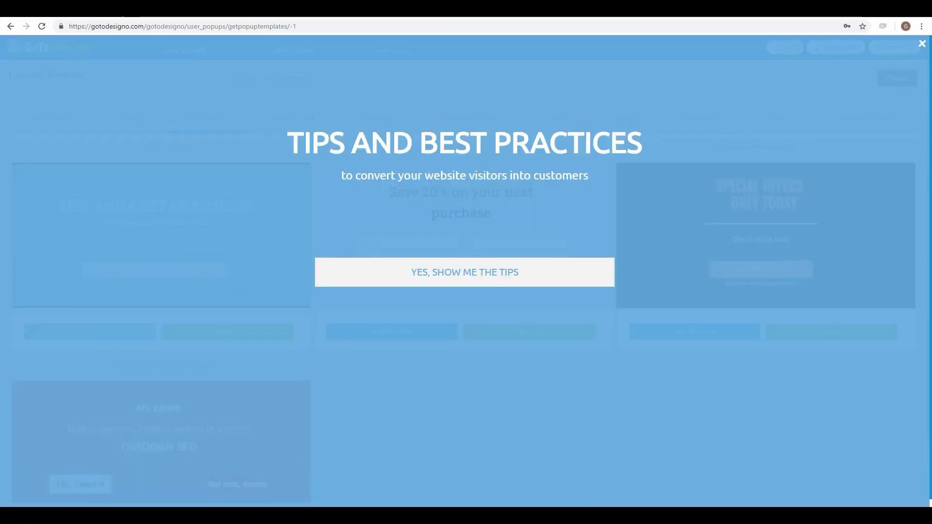
left_click(922, 43)
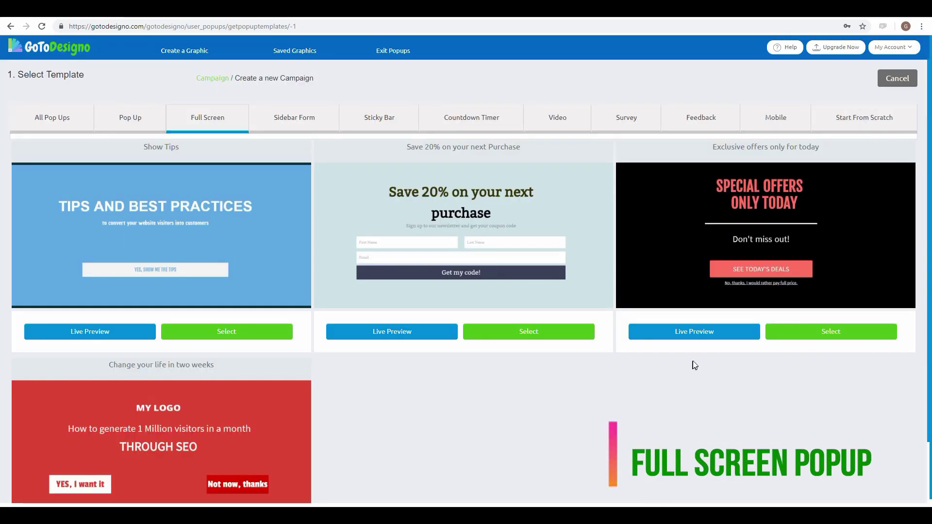
left_click(426, 338)
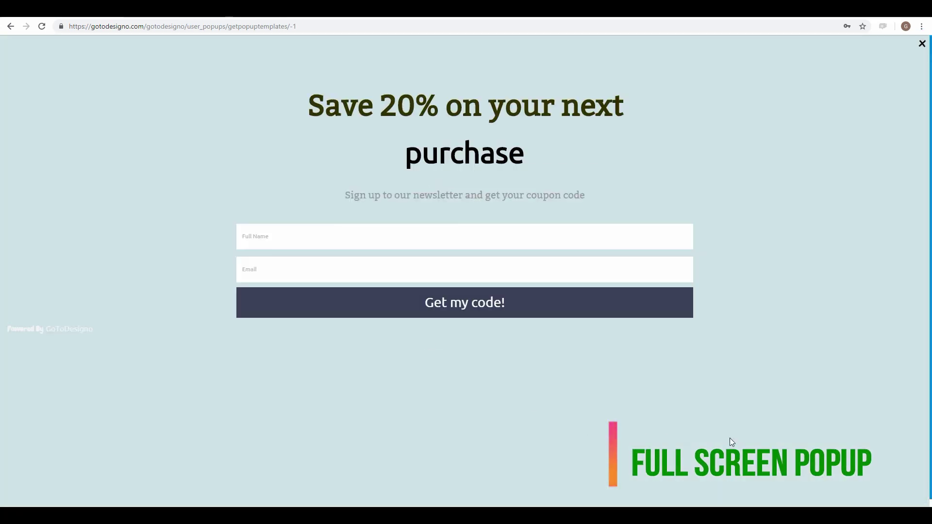
left_click(922, 44)
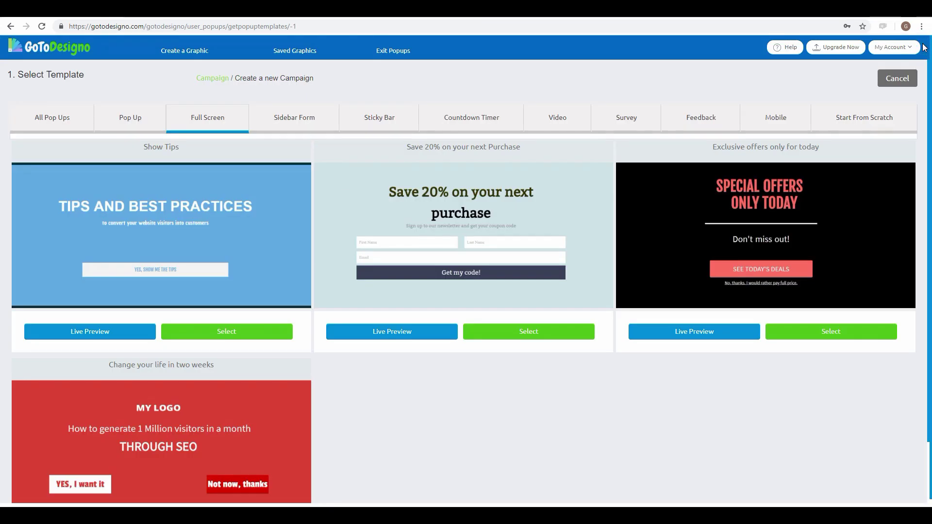
left_click(716, 330)
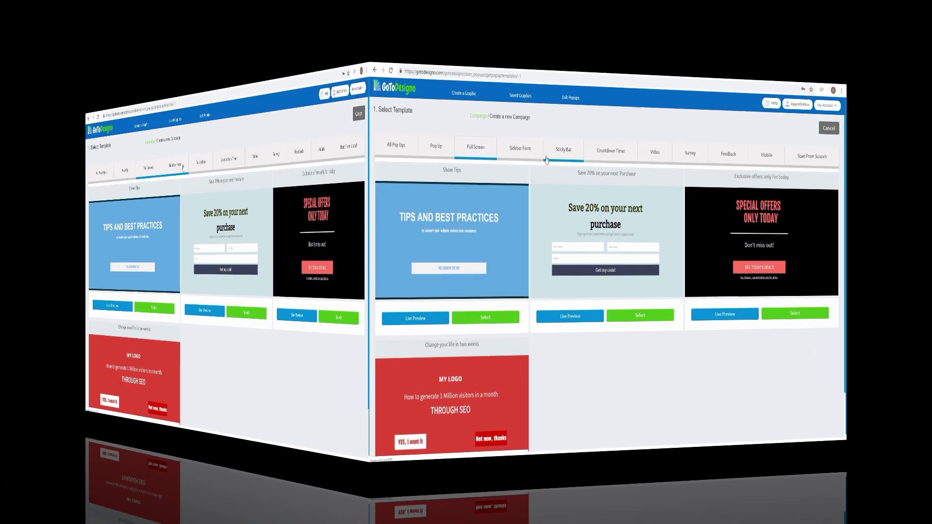
left_click(293, 134)
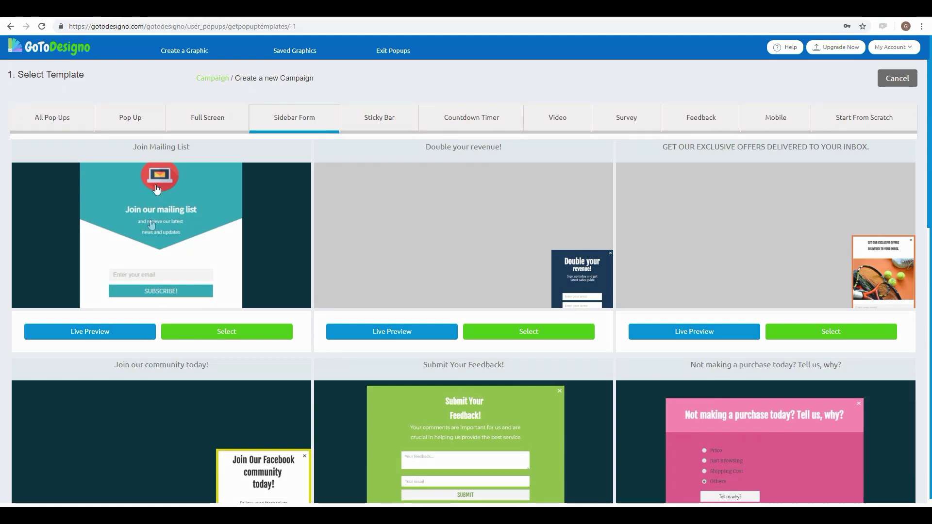
left_click(139, 334)
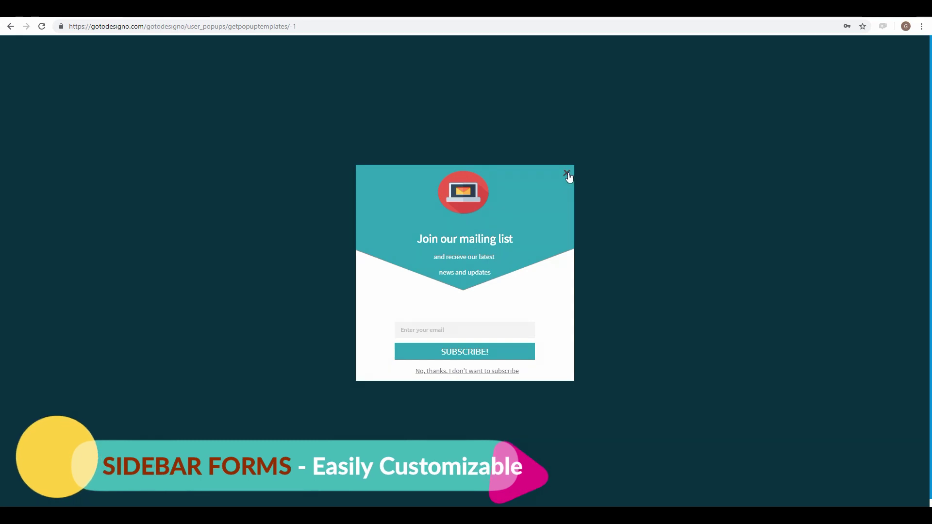
left_click(567, 174)
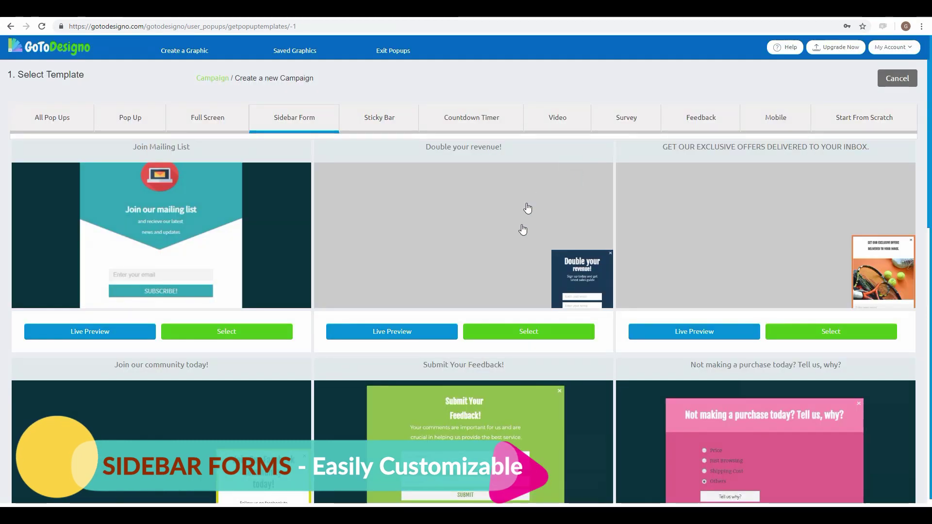
left_click(435, 337)
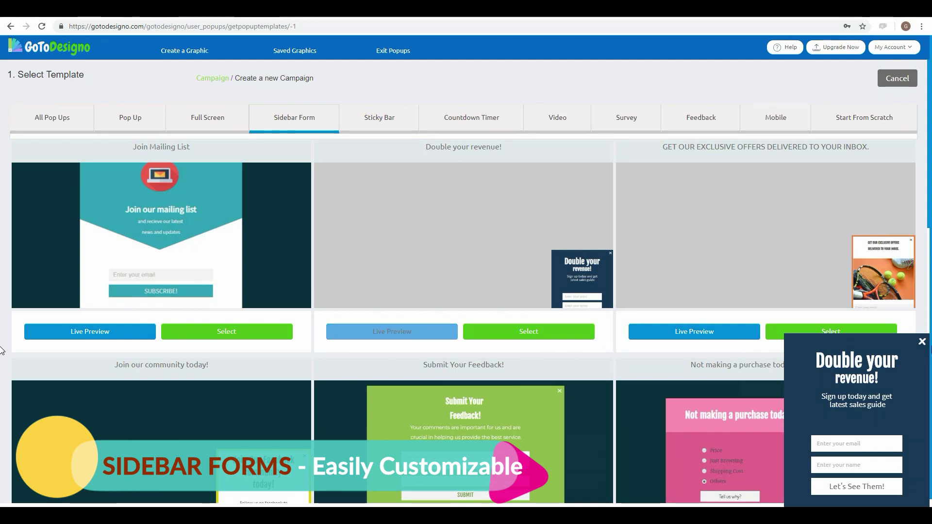
left_click(923, 342)
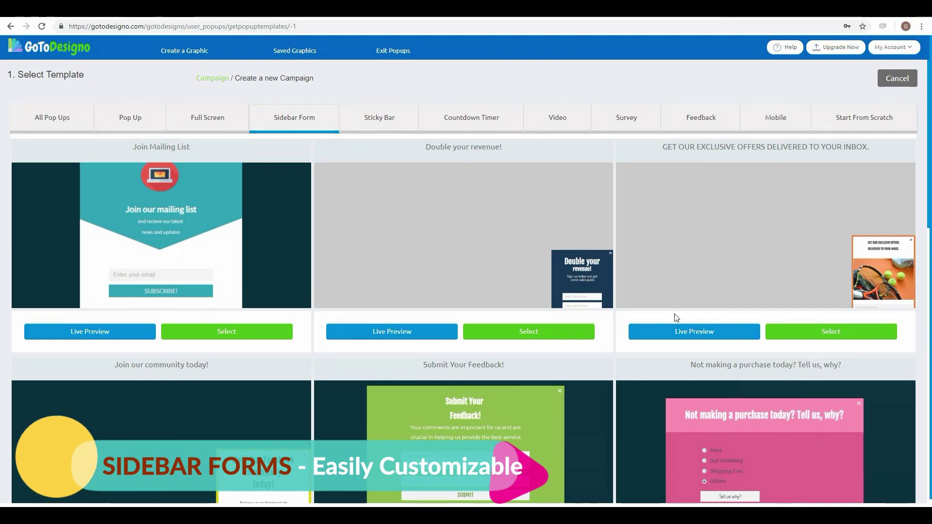
scroll(670, 316, "down", 1)
scroll(670, 316, "down", 3)
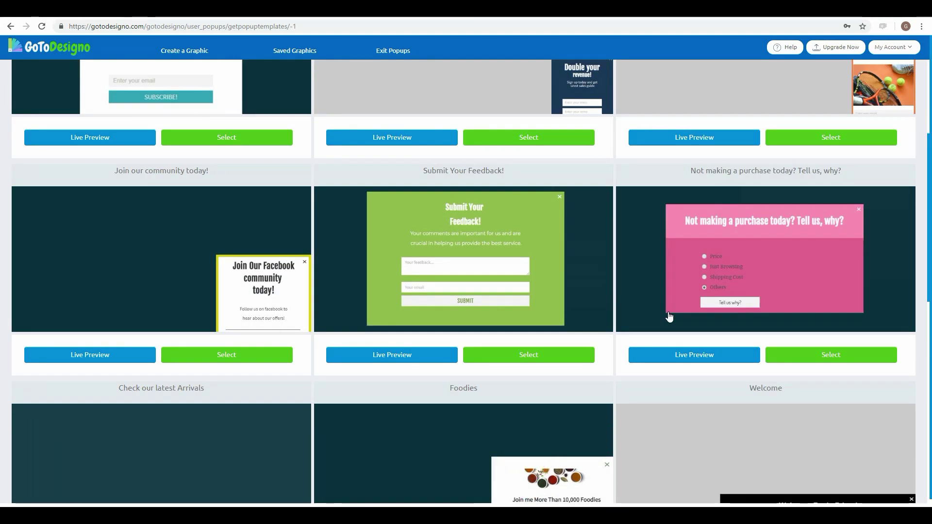
scroll(670, 316, "down", 1)
scroll(669, 317, "down", 3)
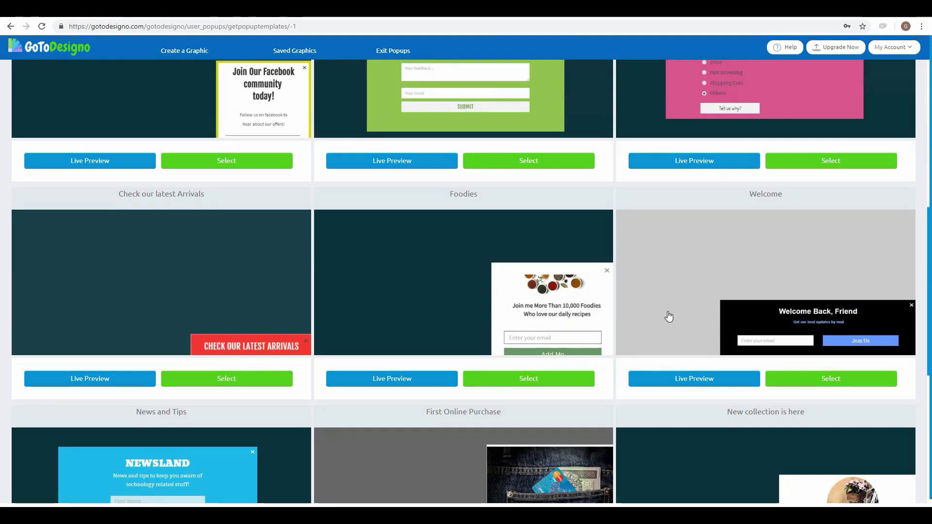
left_click(679, 382)
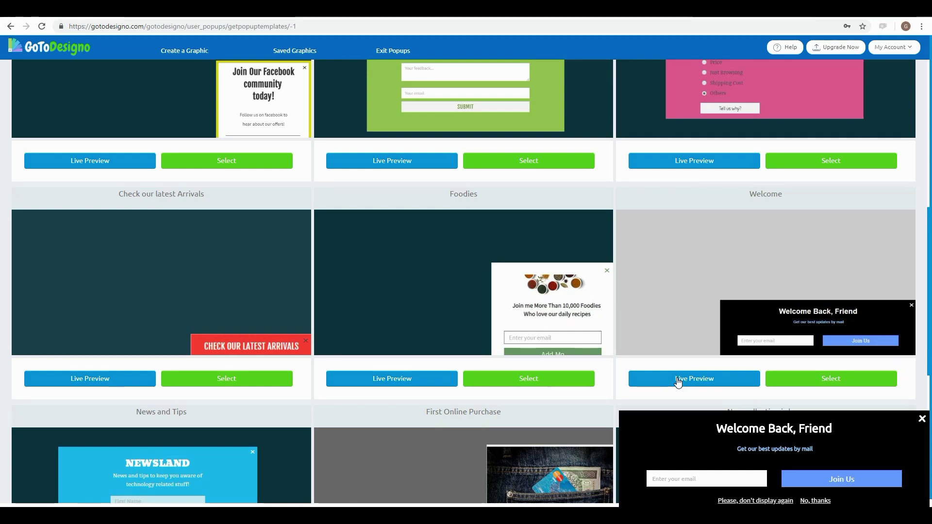
left_click(921, 419)
scroll(657, 324, "down", 4)
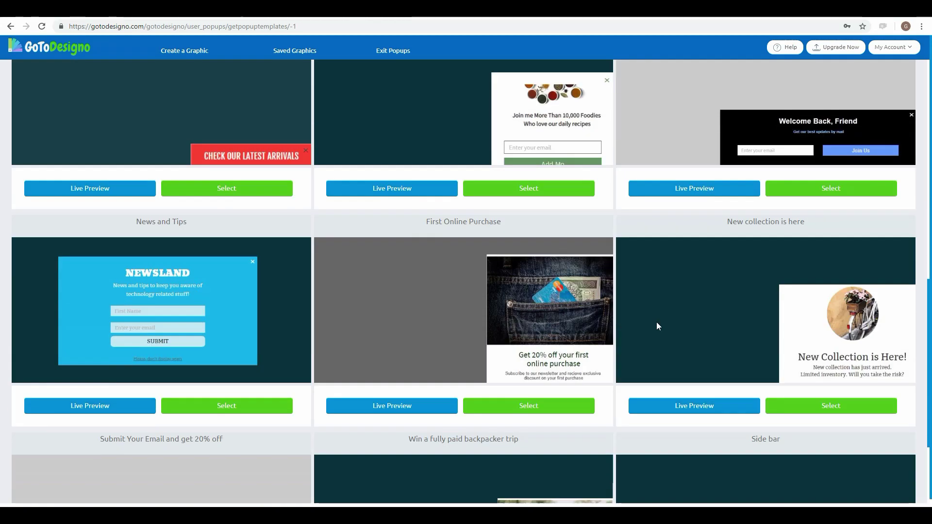
scroll(659, 326, "down", 1)
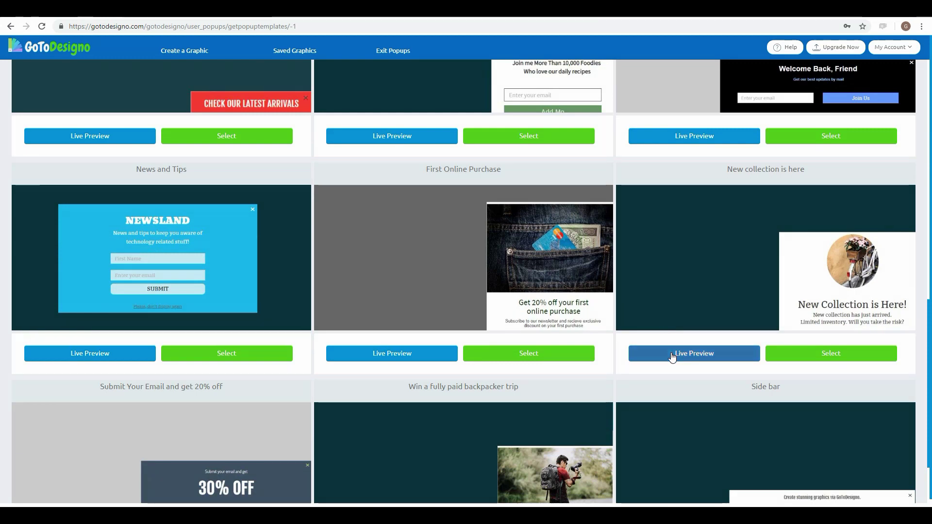
left_click(672, 354)
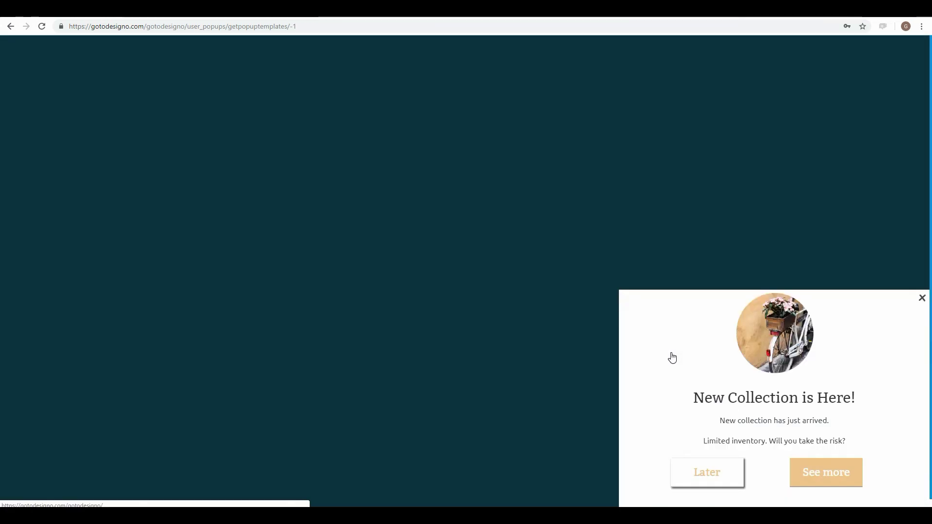
left_click(923, 298)
scroll(707, 327, "down", 1)
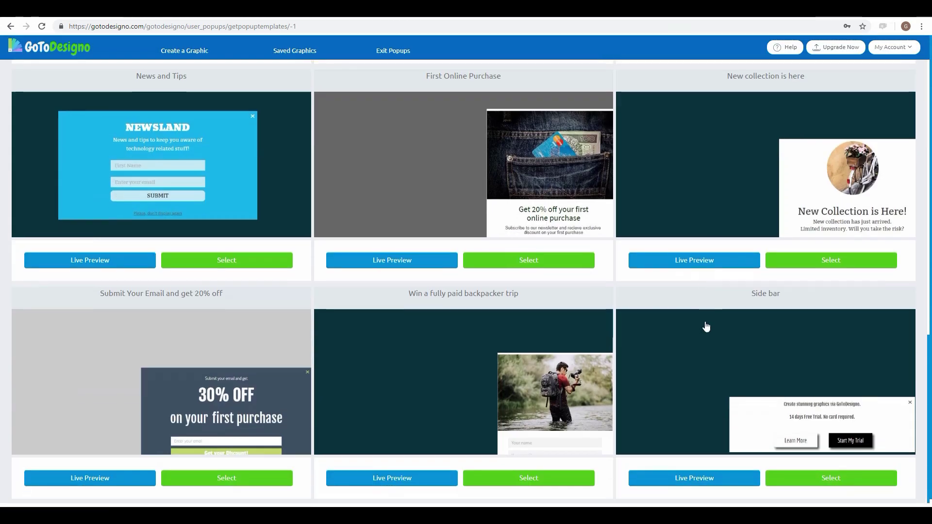
scroll(707, 327, "down", 1)
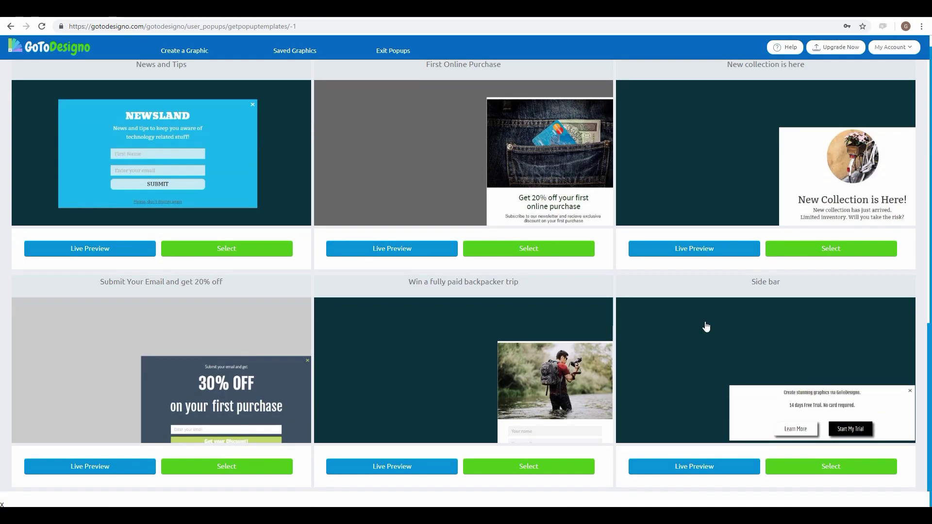
scroll(707, 326, "up", 3)
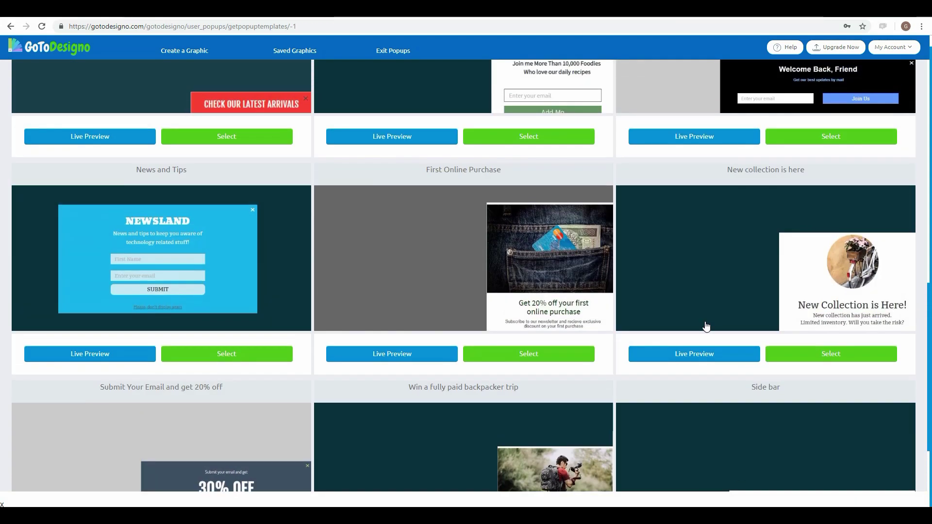
scroll(706, 327, "up", 3)
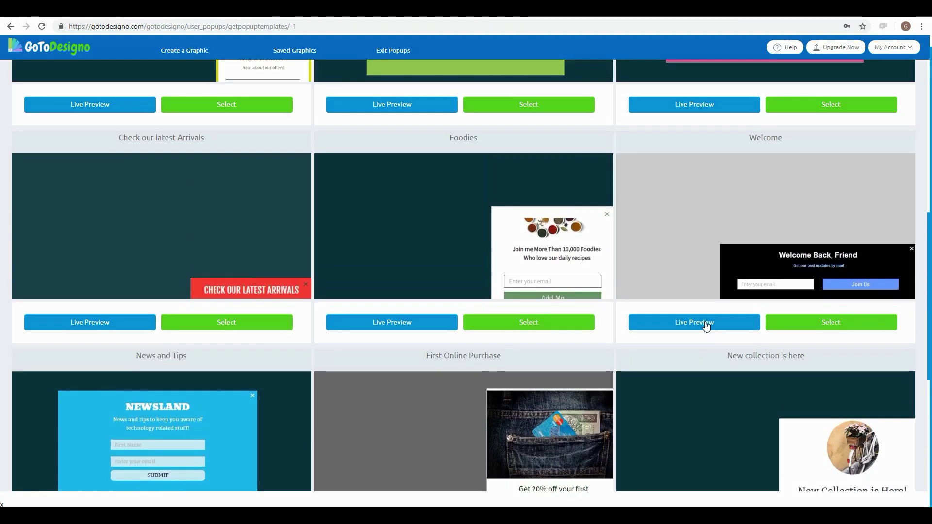
scroll(706, 327, "up", 1)
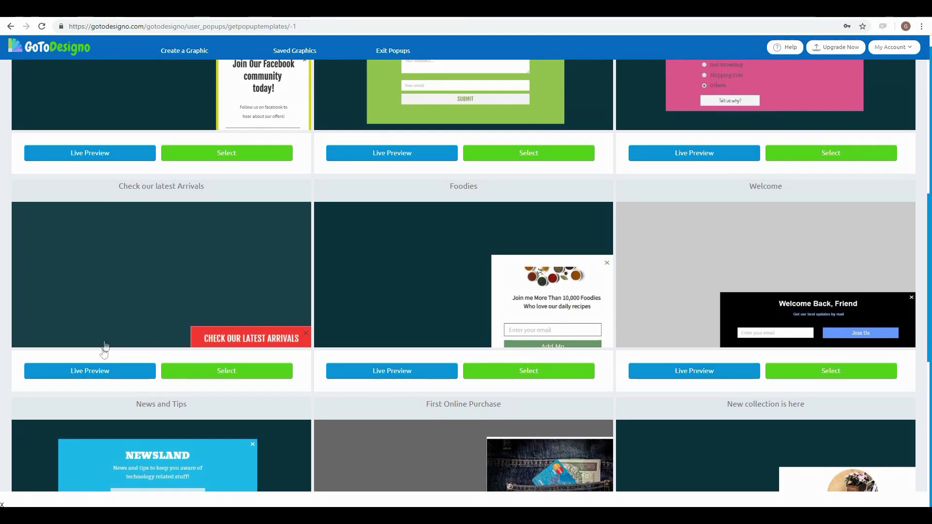
left_click(107, 371)
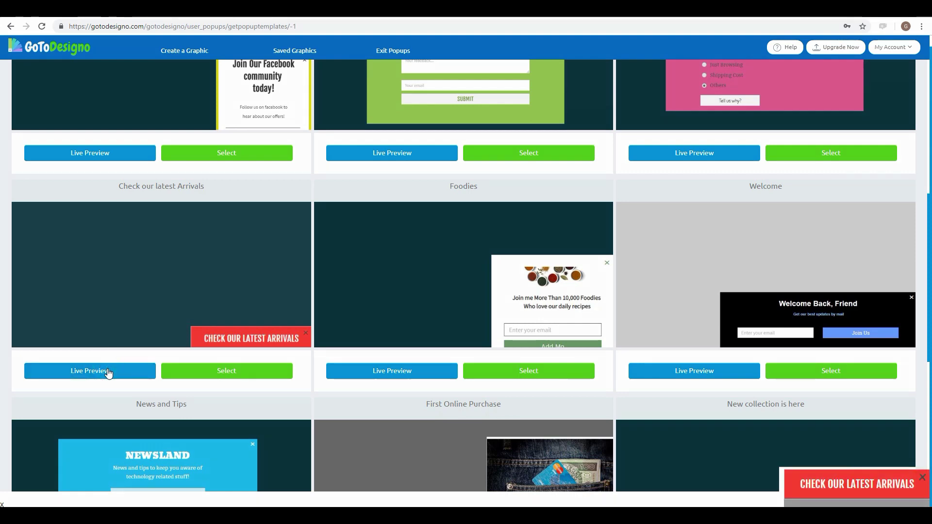
left_click(146, 373)
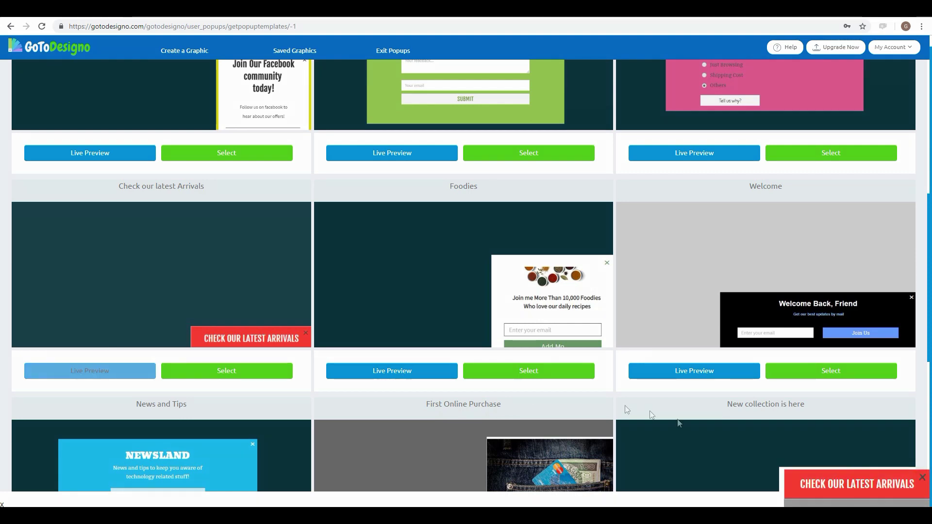
left_click(921, 479)
scroll(625, 313, "up", 5)
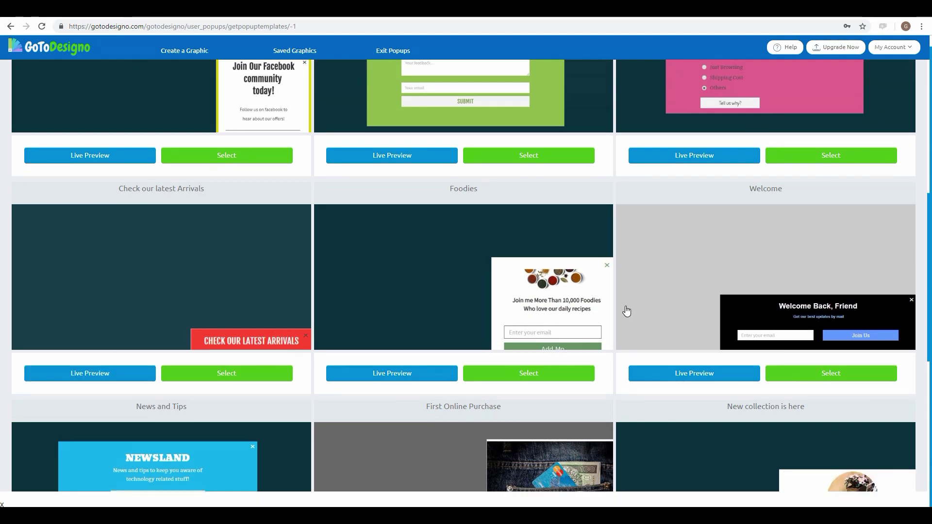
scroll(627, 311, "up", 3)
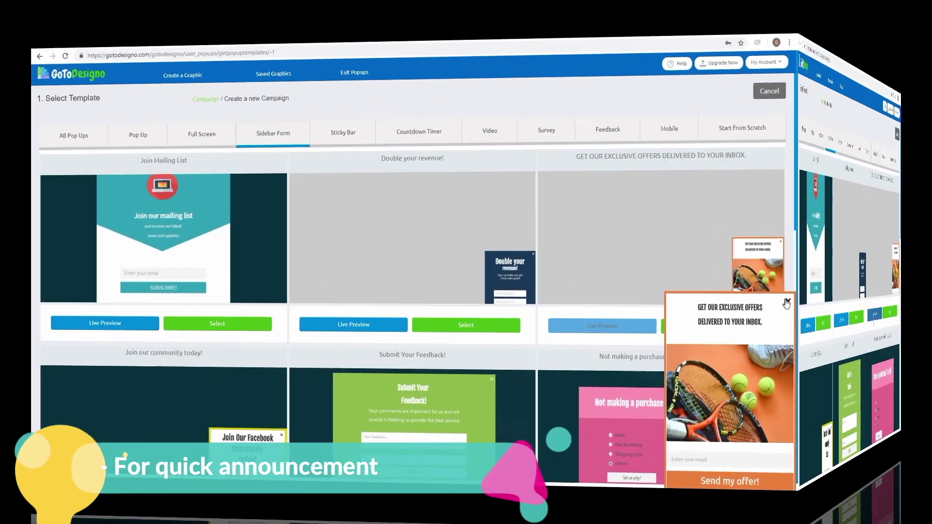
Step: Switch to Sticky Bar templates and live-preview the Join our newsletter and Service Survey bars
left_click(786, 303)
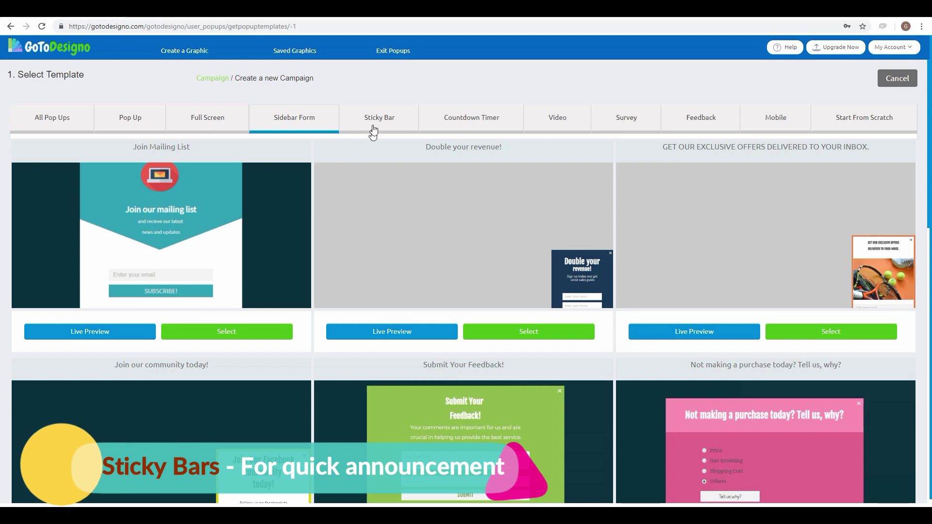
left_click(343, 133)
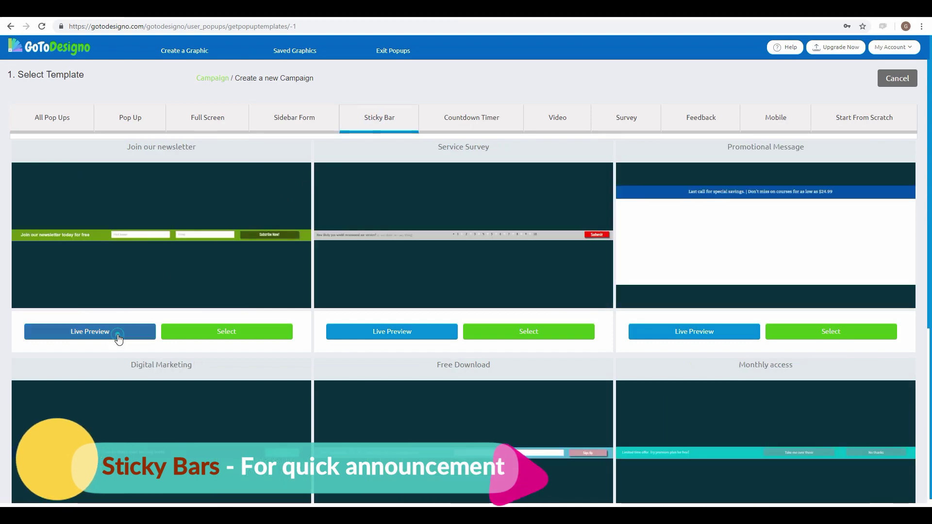
left_click(140, 334)
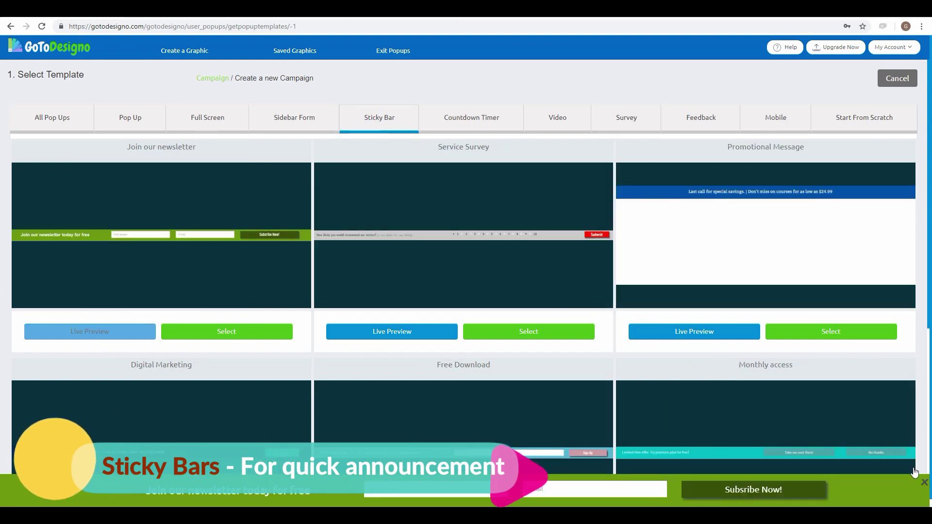
left_click(926, 486)
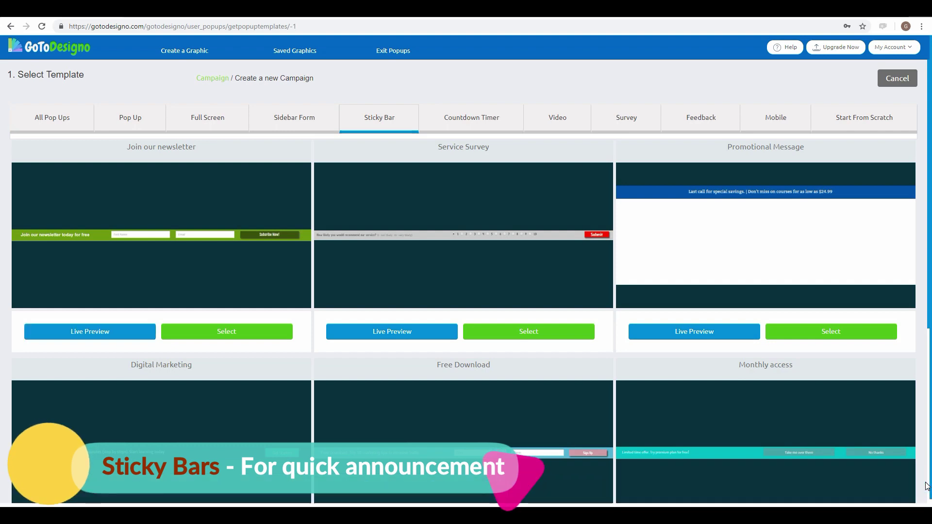
left_click(401, 334)
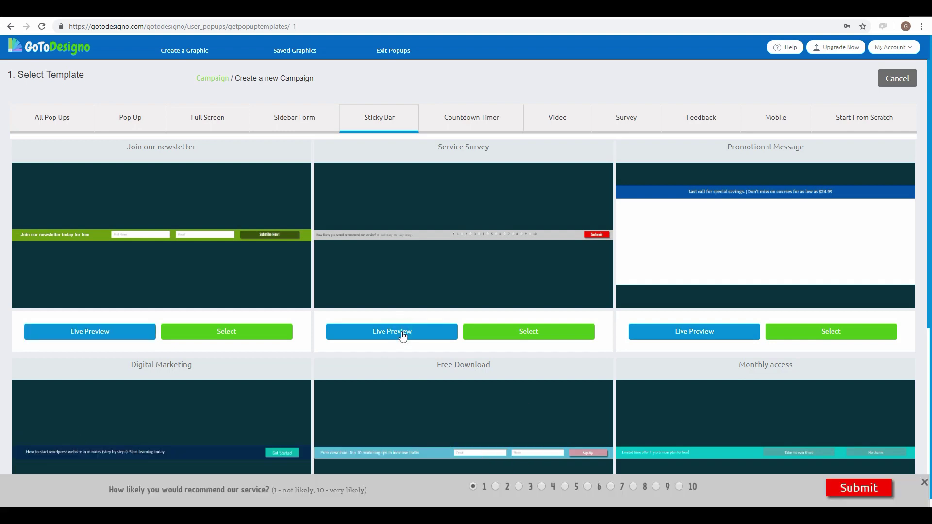
left_click(926, 483)
Step: Live-preview the Sales Ends In and Promotional Message bars, then list Countdown Timer templates
scroll(822, 381, "down", 6)
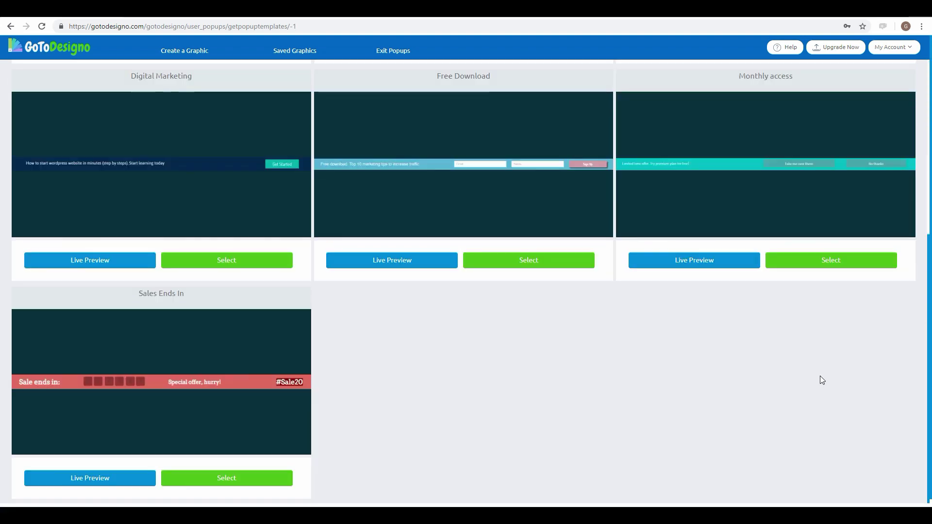
left_click(119, 479)
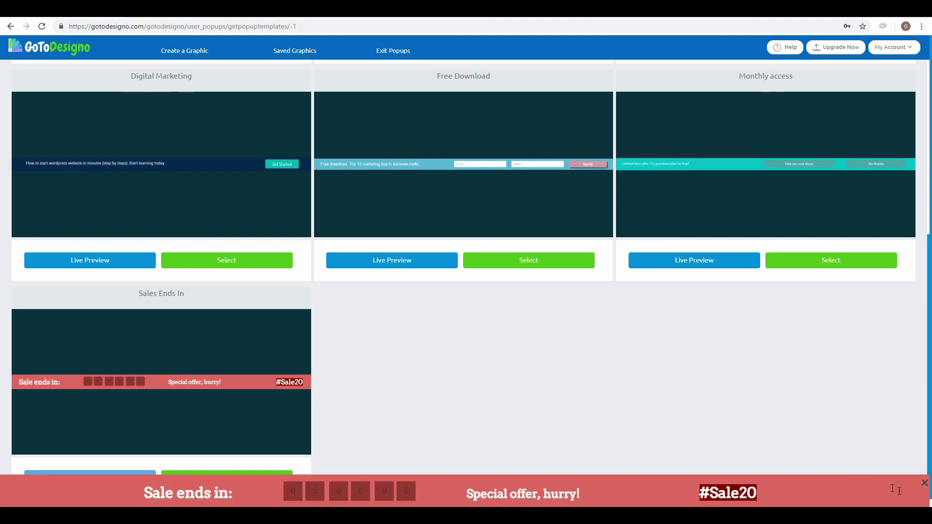
left_click(926, 484)
scroll(788, 371, "up", 5)
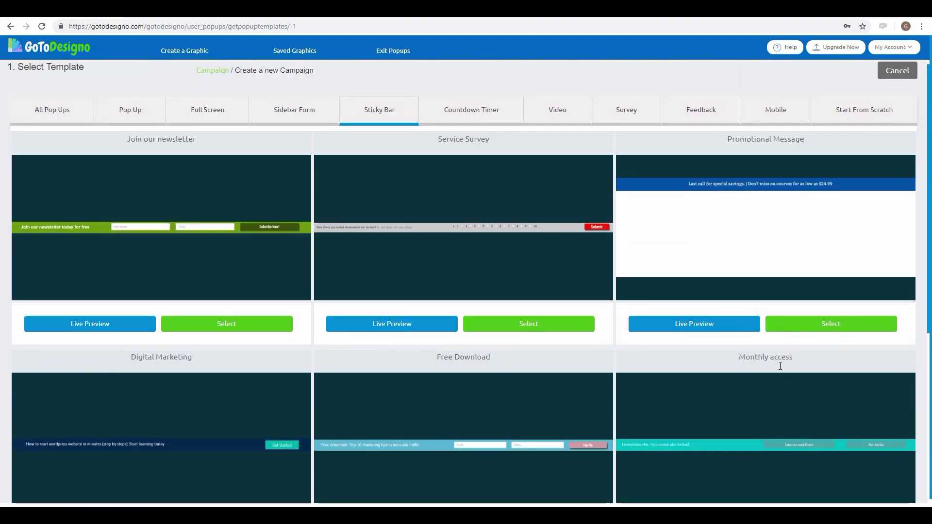
left_click(697, 333)
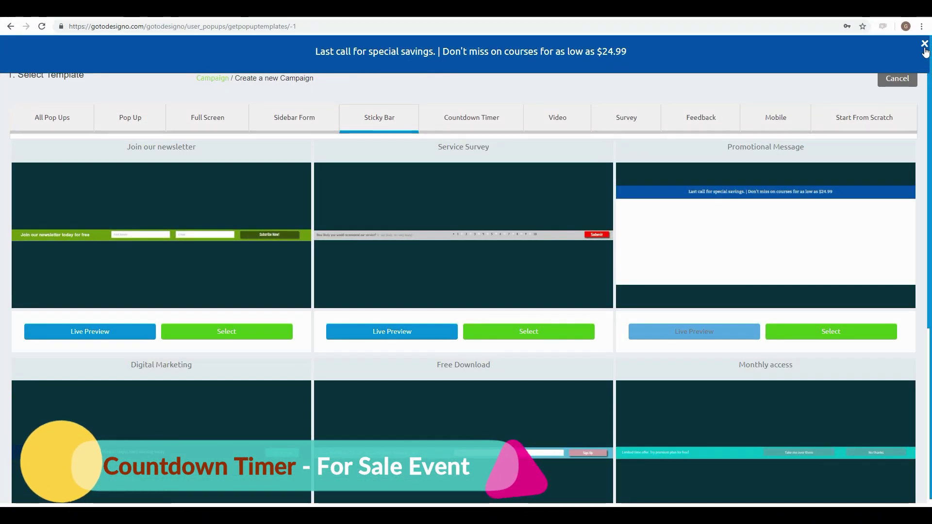
left_click(925, 46)
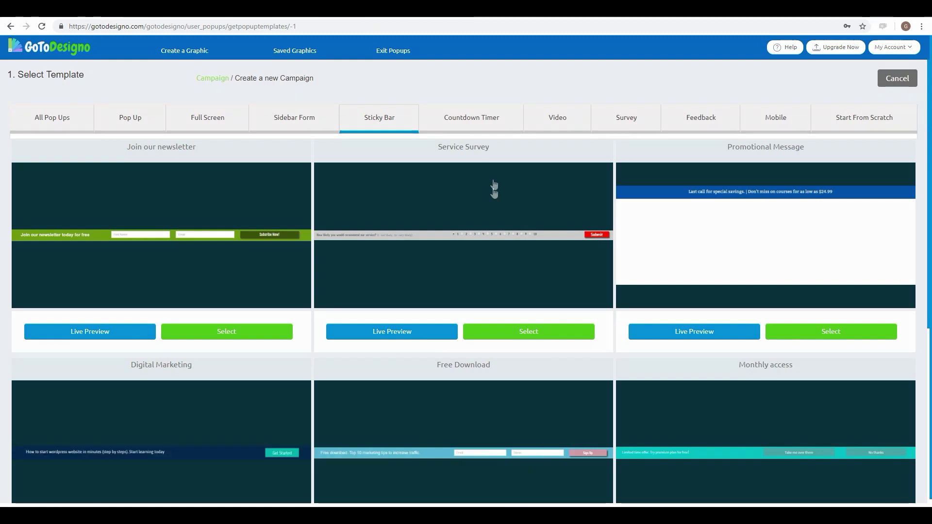
left_click(486, 126)
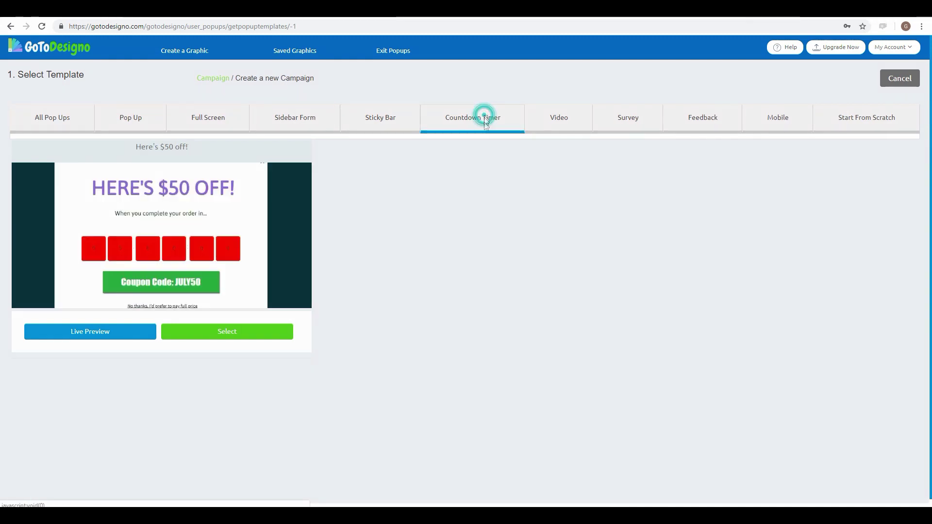
left_click(110, 334)
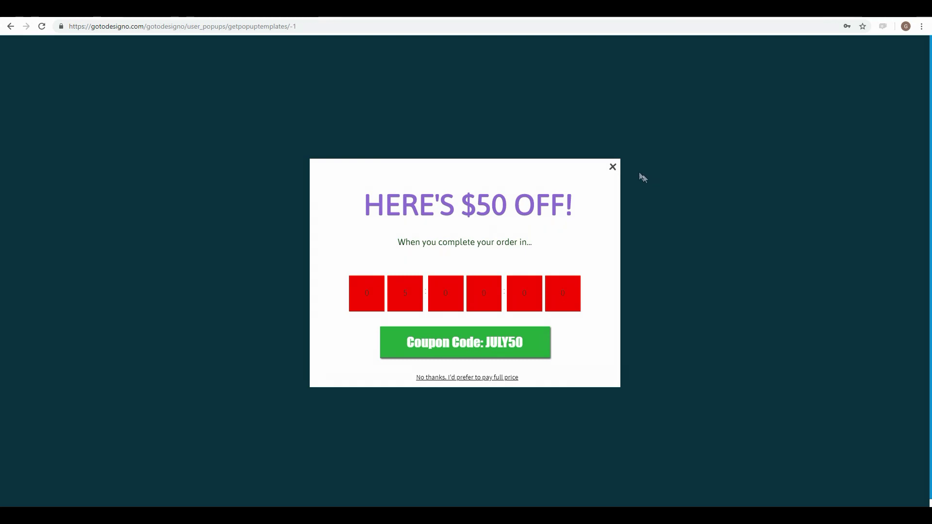
left_click(613, 168)
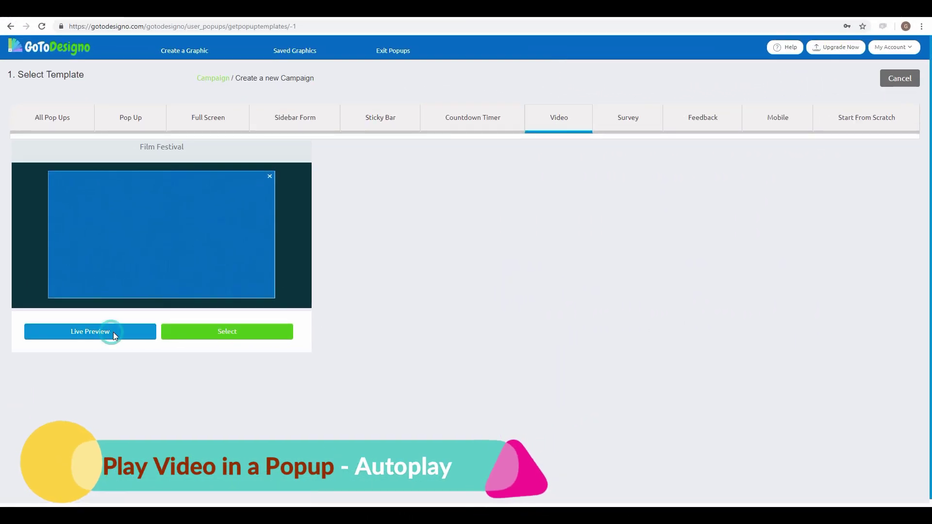
Step: Watch the Film Festival video popup live preview, then list the Survey templates
left_click(121, 325)
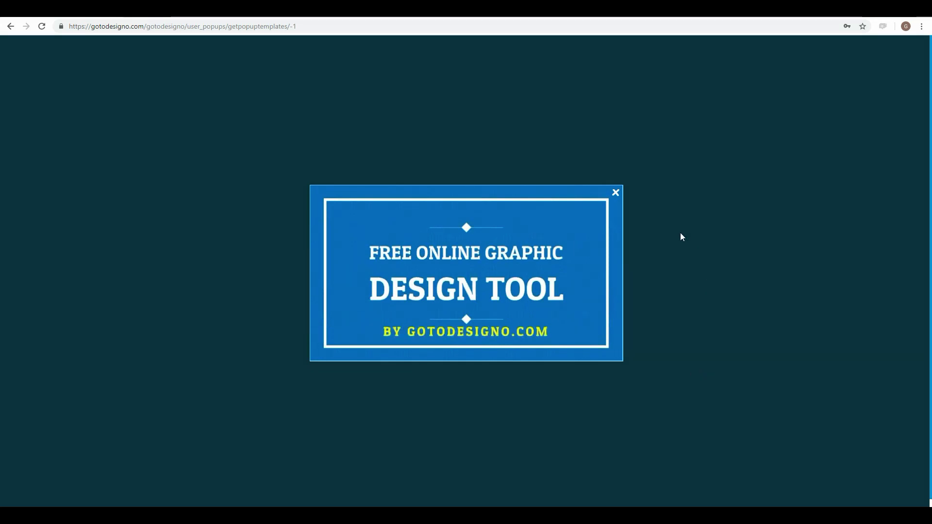
left_click(616, 194)
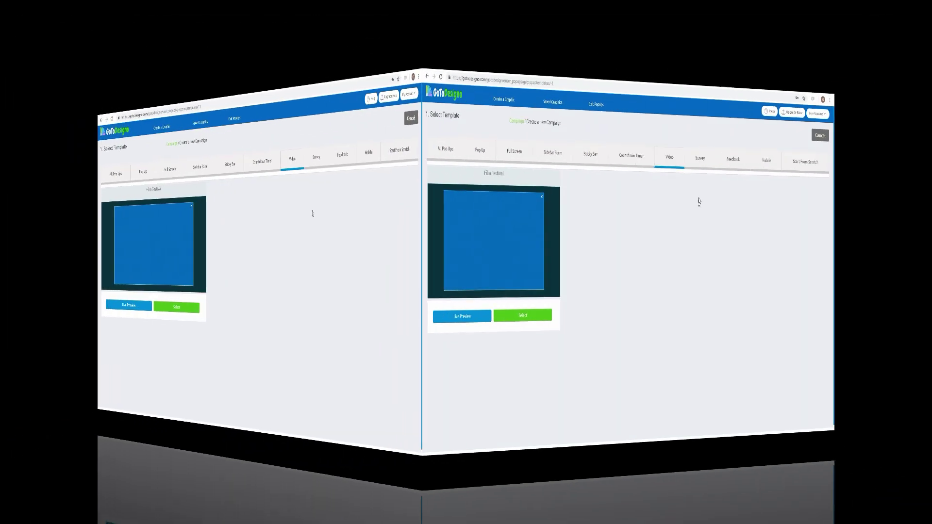
left_click(443, 151)
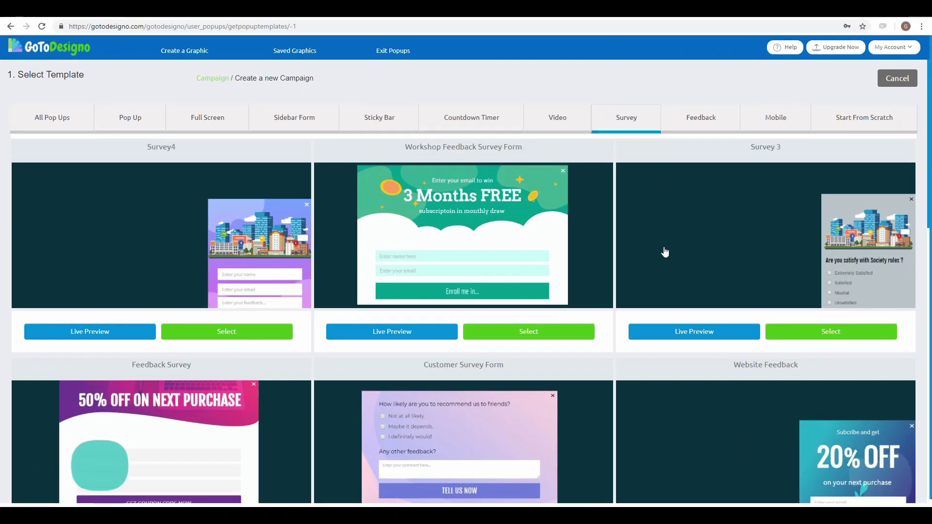
Step: Live-preview the Survey 3, Market Research Survey and Survey 2 popups
scroll(664, 252, "down", 1)
scroll(698, 246, "down", 1)
left_click(696, 237)
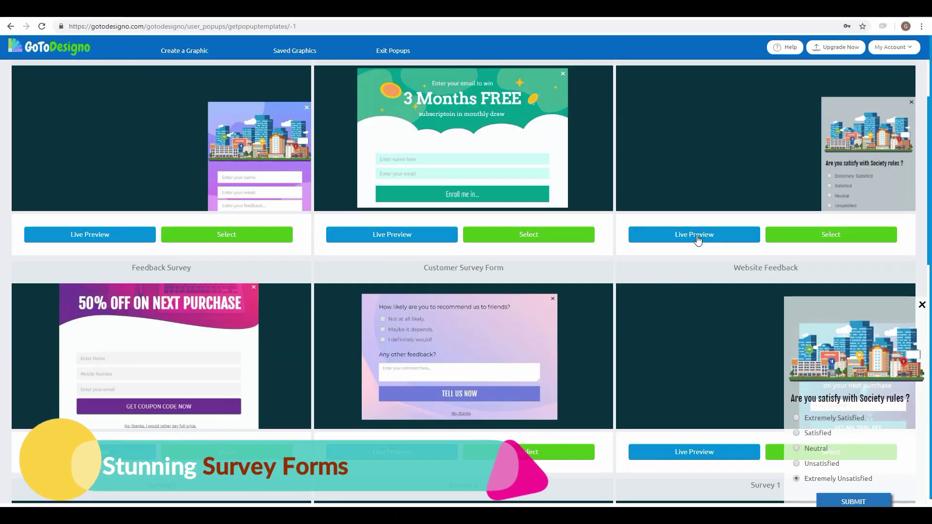
left_click(922, 305)
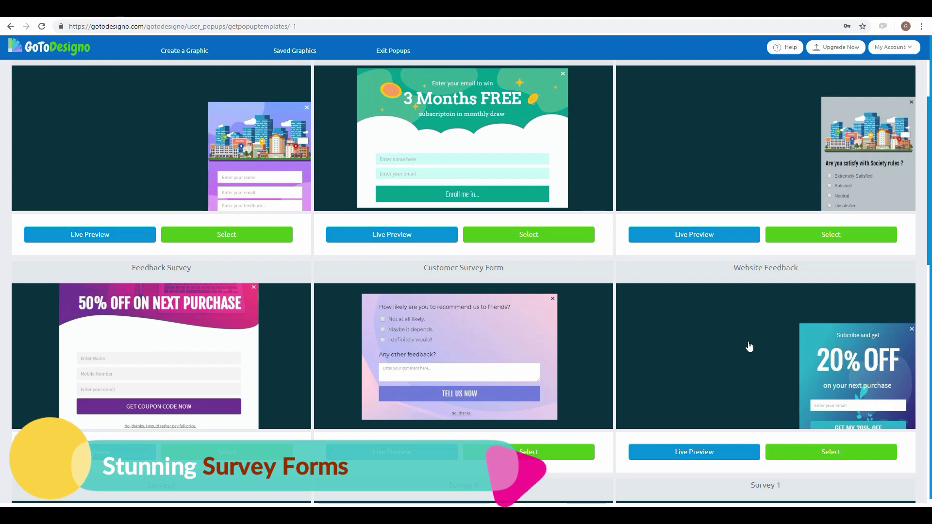
scroll(748, 345, "down", 2)
scroll(749, 345, "down", 8)
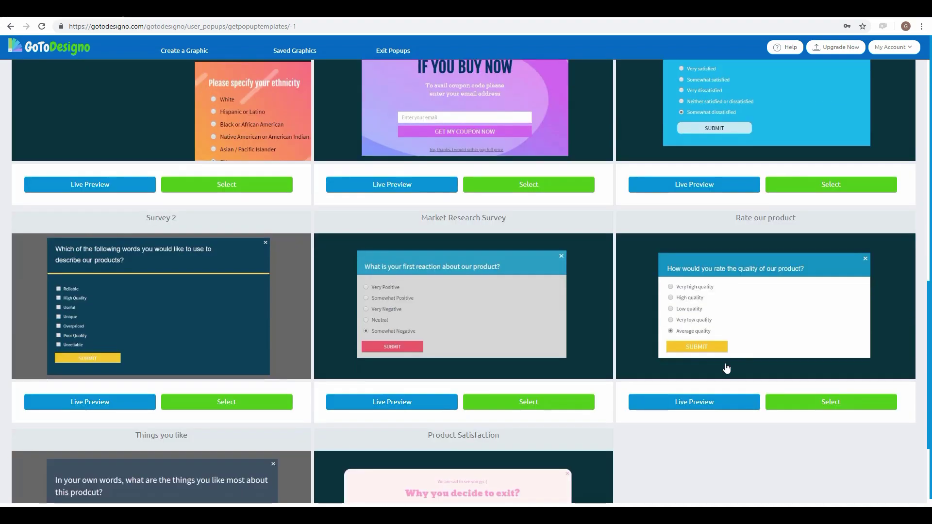
left_click(413, 403)
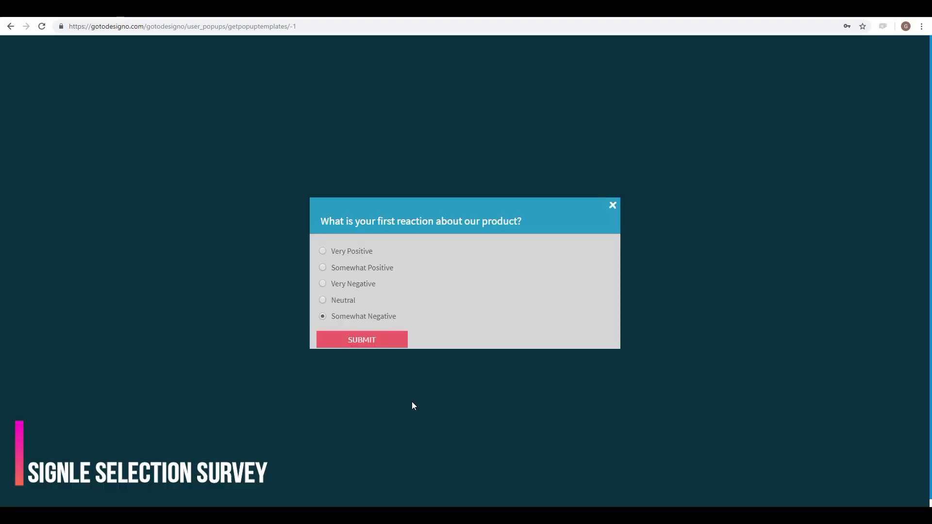
left_click(613, 207)
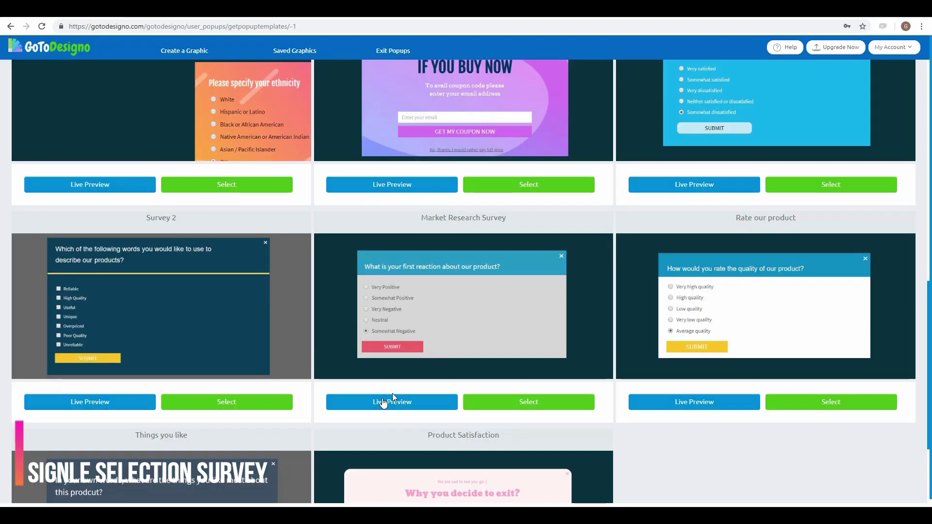
left_click(97, 403)
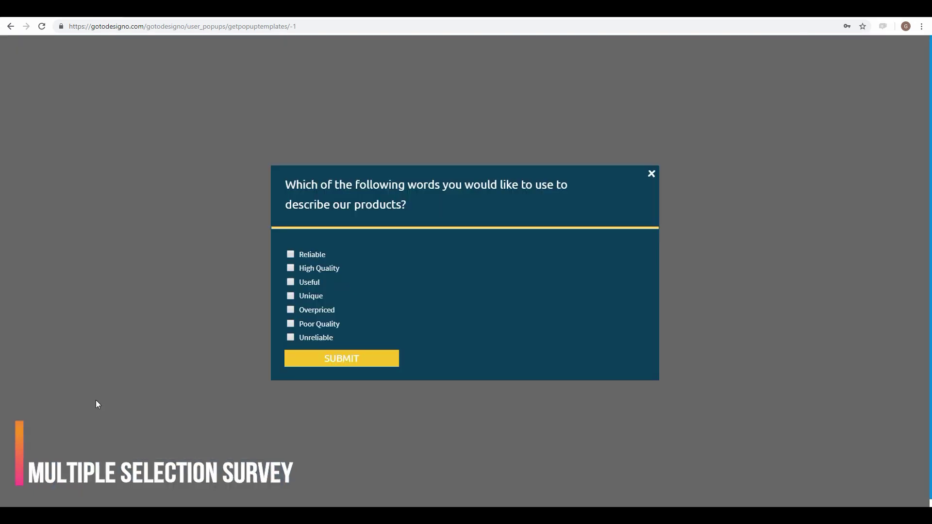
left_click(653, 175)
Step: Live-preview the Product Satisfaction and Things you like popups, then return to the top
scroll(780, 449, "down", 3)
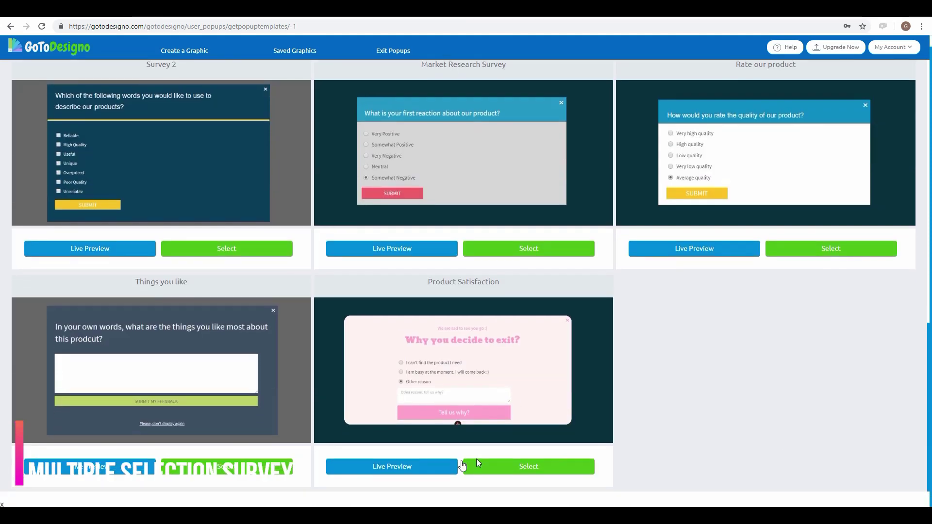
left_click(374, 468)
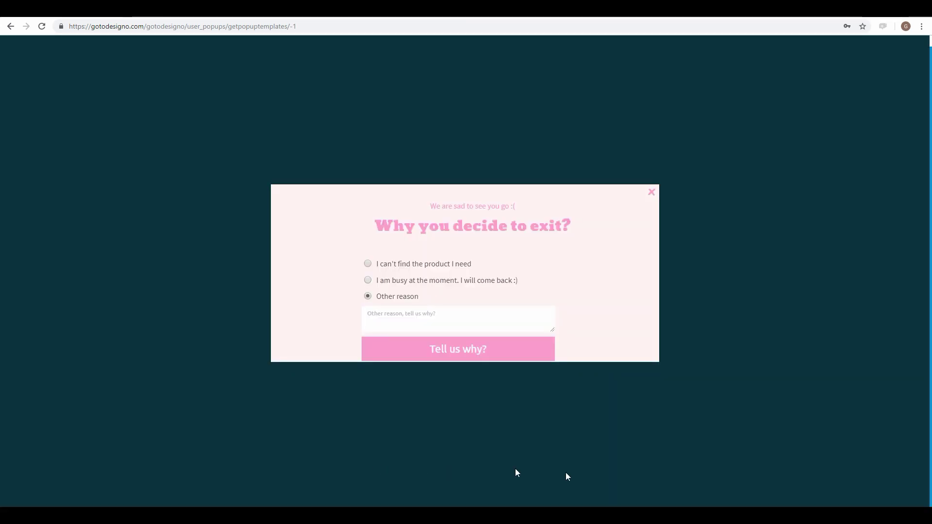
left_click(653, 194)
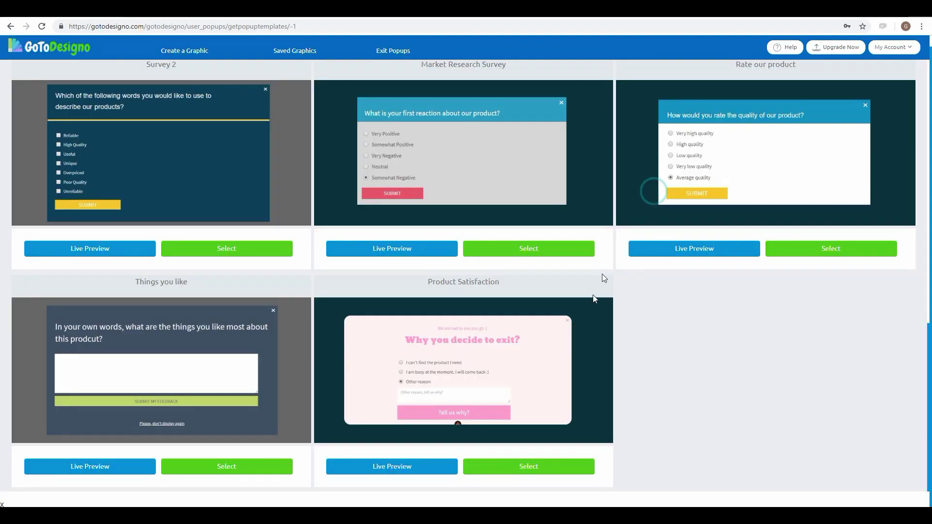
left_click(138, 469)
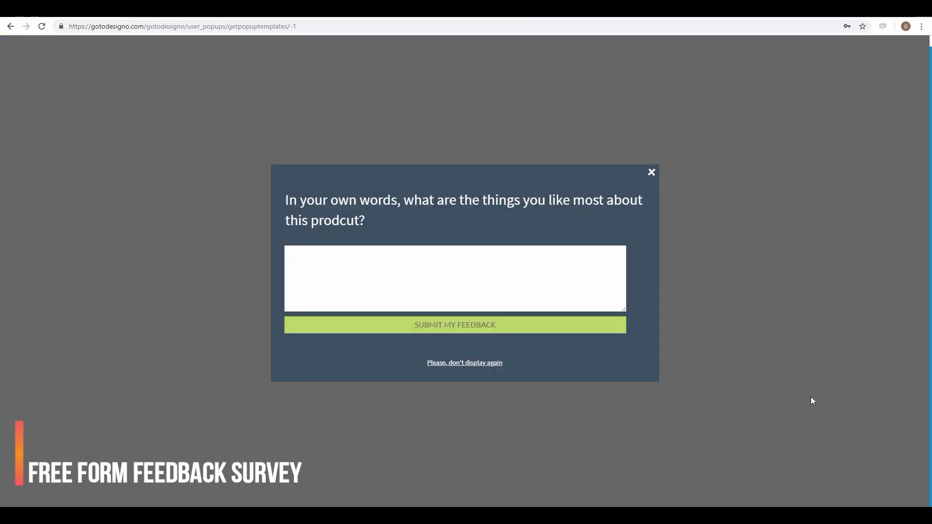
left_click(652, 173)
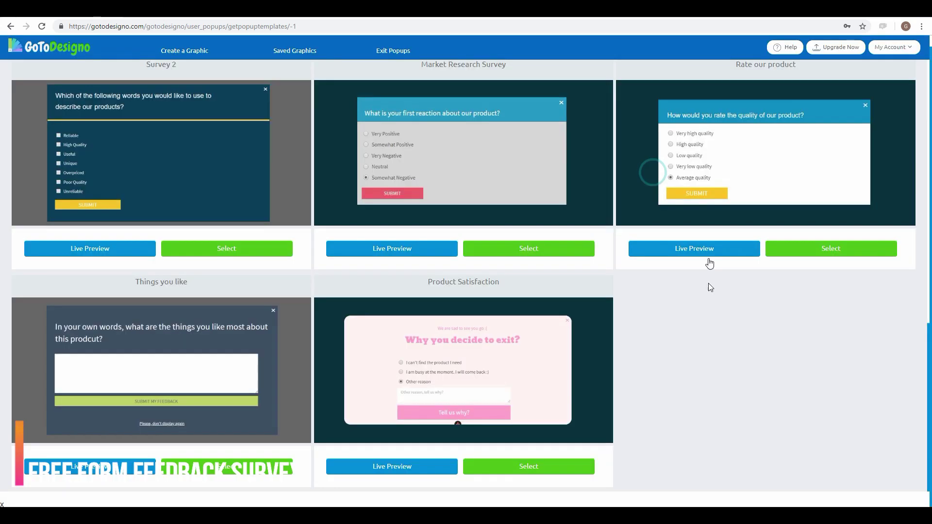
scroll(654, 346, "up", 10)
scroll(655, 352, "up", 5)
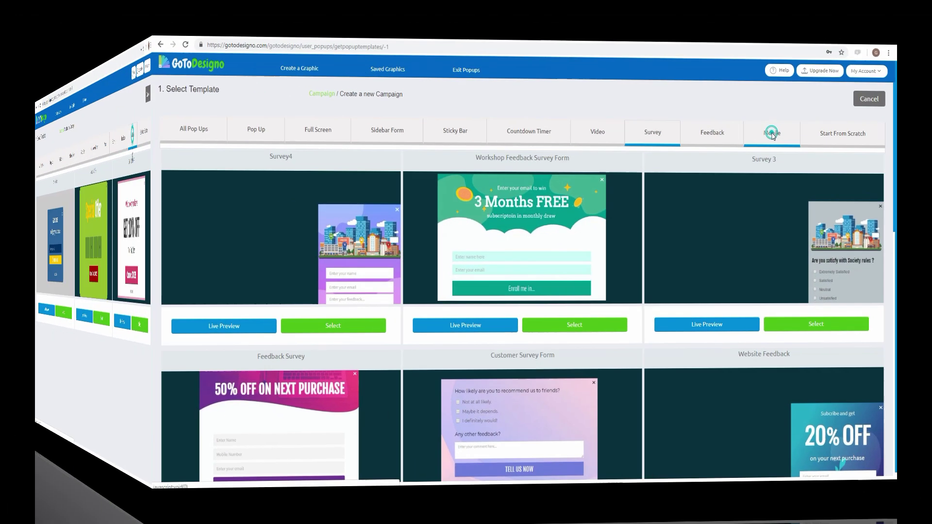
Step: Show the Mobile templates and live-preview the Get 10% OFF popup
left_click(776, 119)
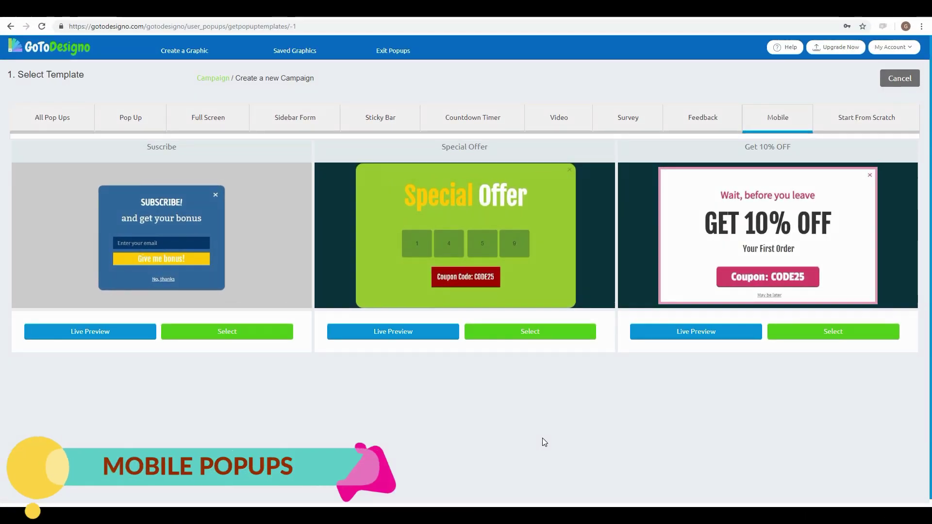
left_click(696, 331)
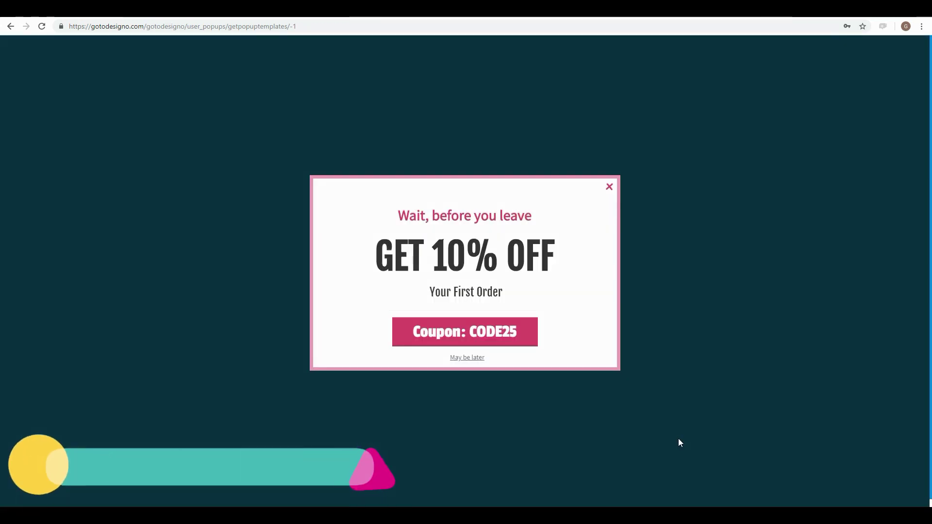
left_click(609, 188)
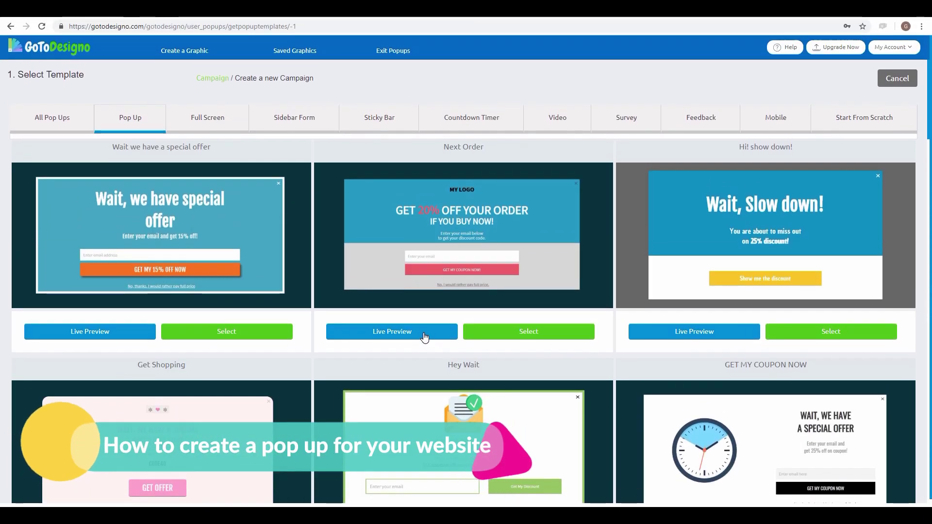
left_click(527, 333)
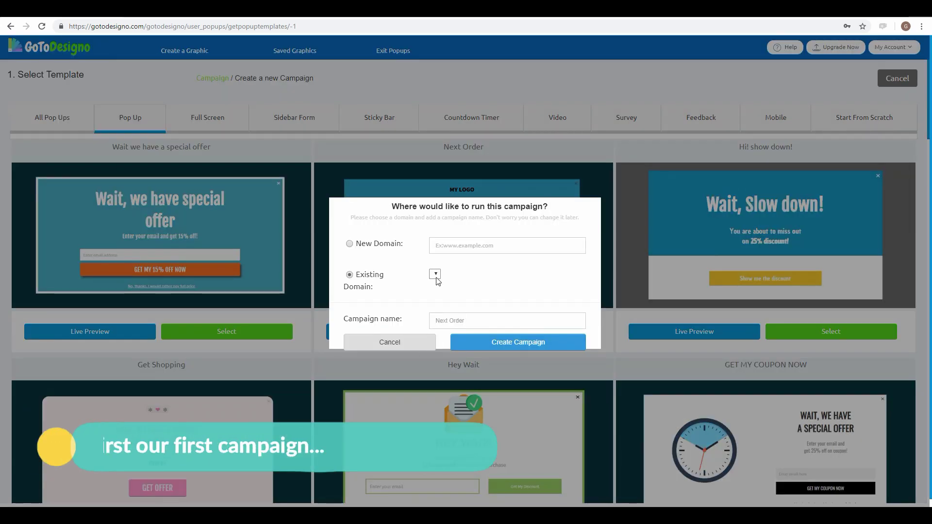
left_click(481, 245)
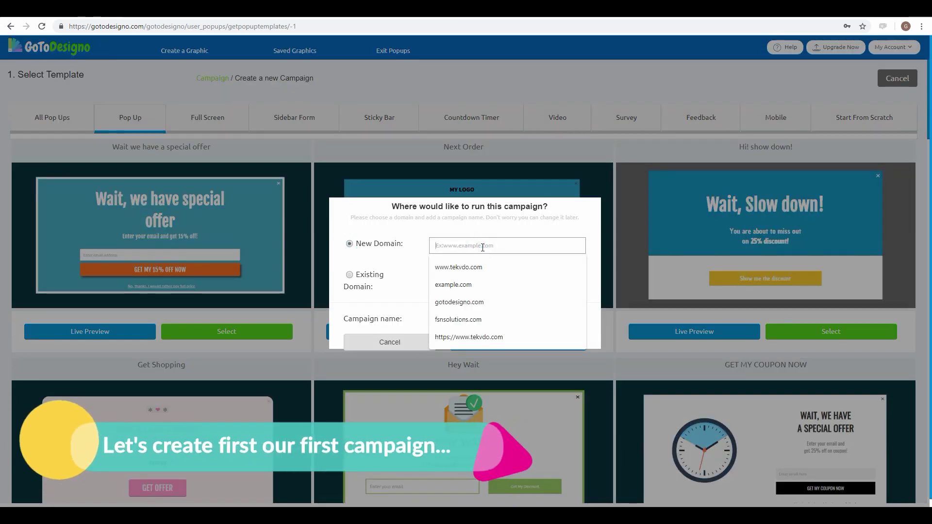
left_click(459, 268)
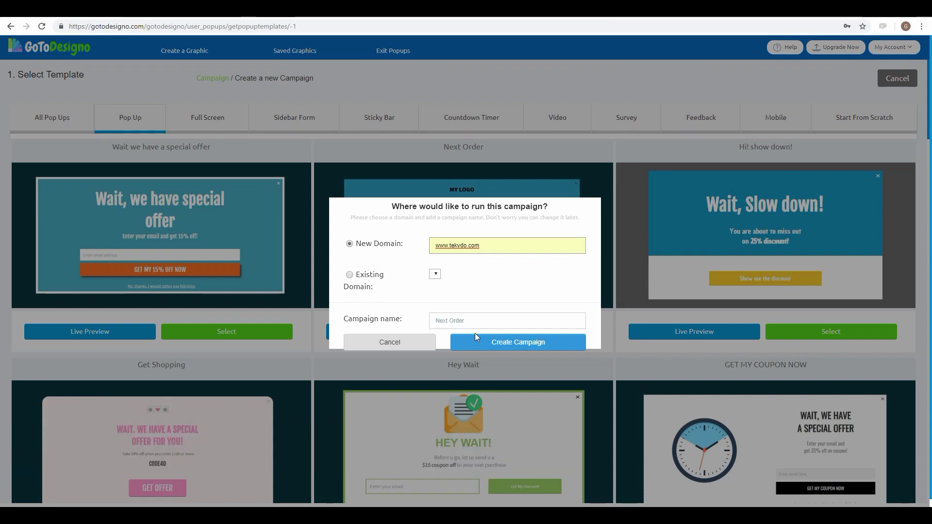
left_click(510, 346)
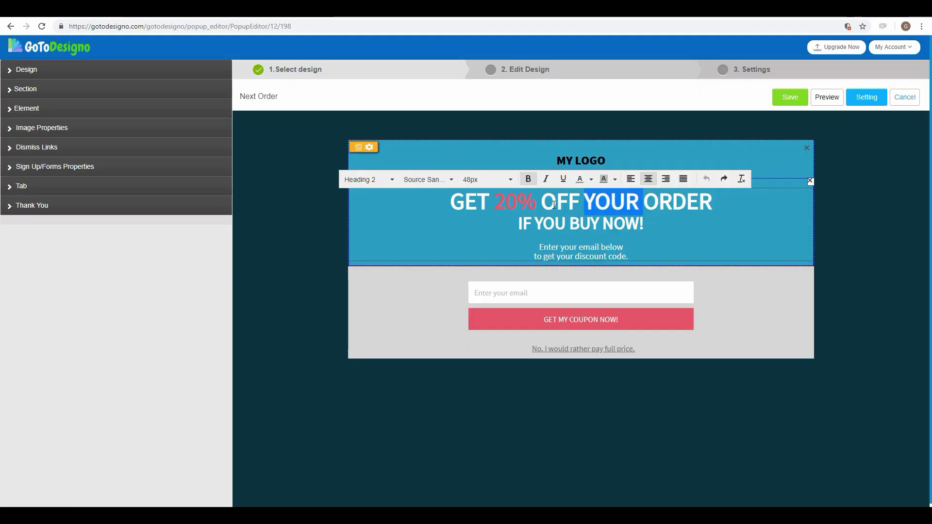
Step: Replace YOUR with ON FIRST so the headline reads 'GET 20% OFF ON FIRST ORDER'
type("ON FIRST")
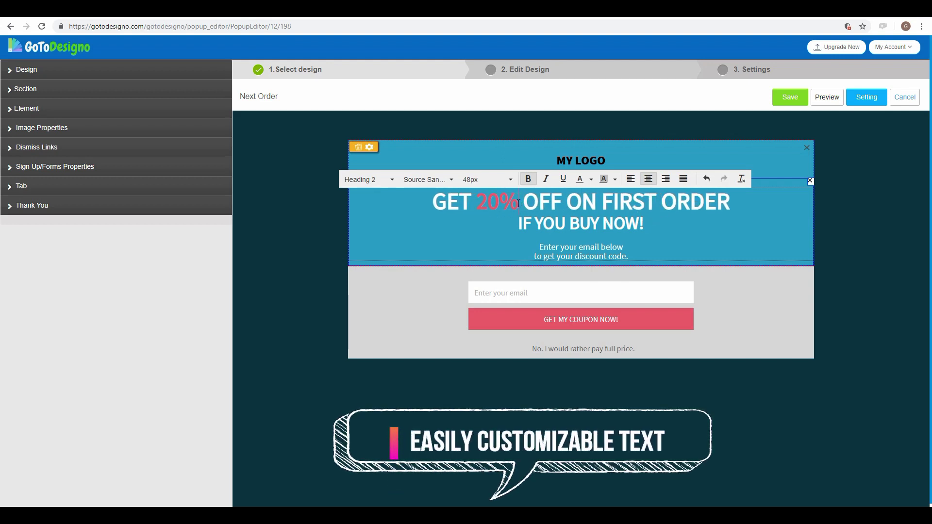
double_click(497, 201)
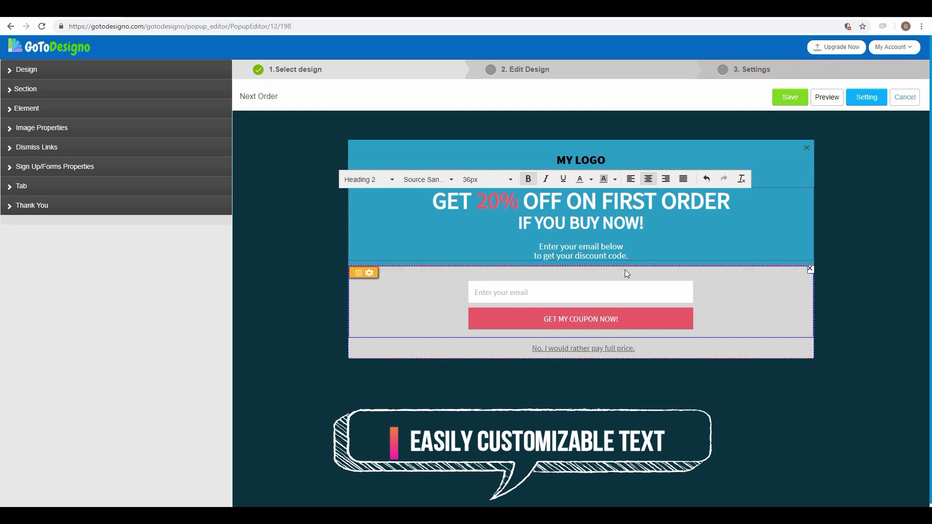
left_click(741, 303)
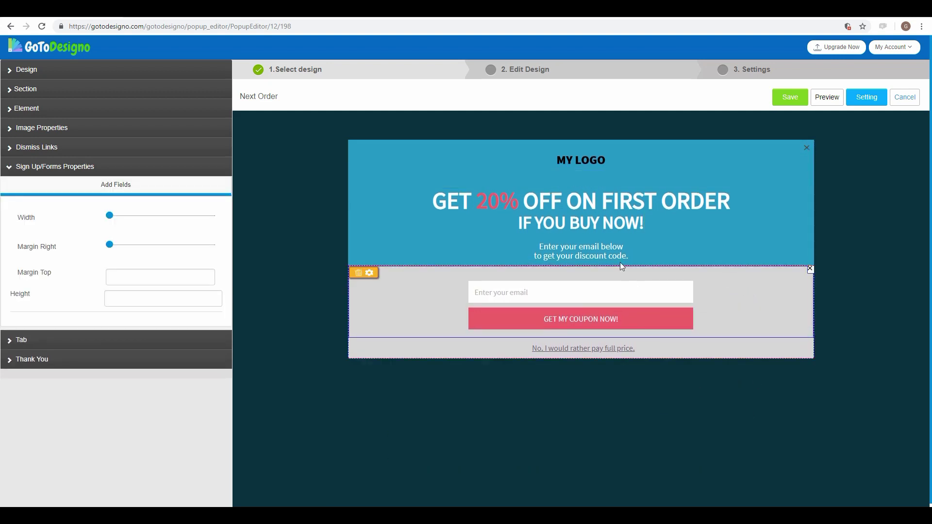
Step: Insert RIGHT into the second line, making it 'IF YOU BUY RIGHT NOW!'
left_click(610, 224)
type("RIGHT")
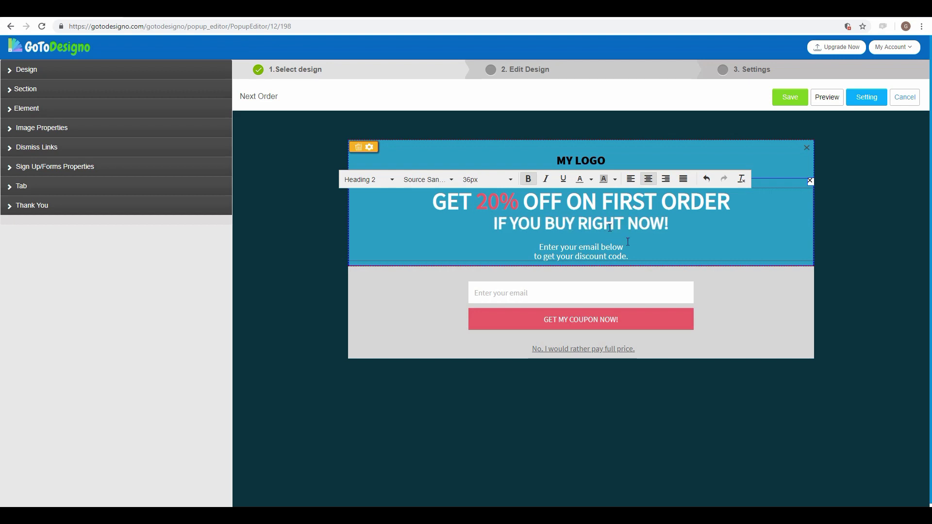
left_click(606, 248)
left_click(627, 329)
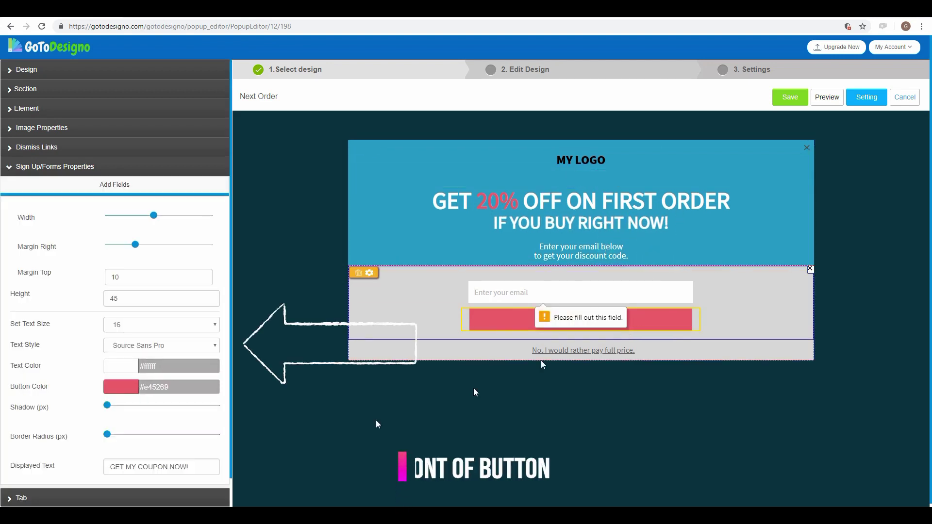
Step: Insert '20%' into the button text so it reads GET MY 20% COUPON NOW!, trying the Passion font
left_click(137, 467)
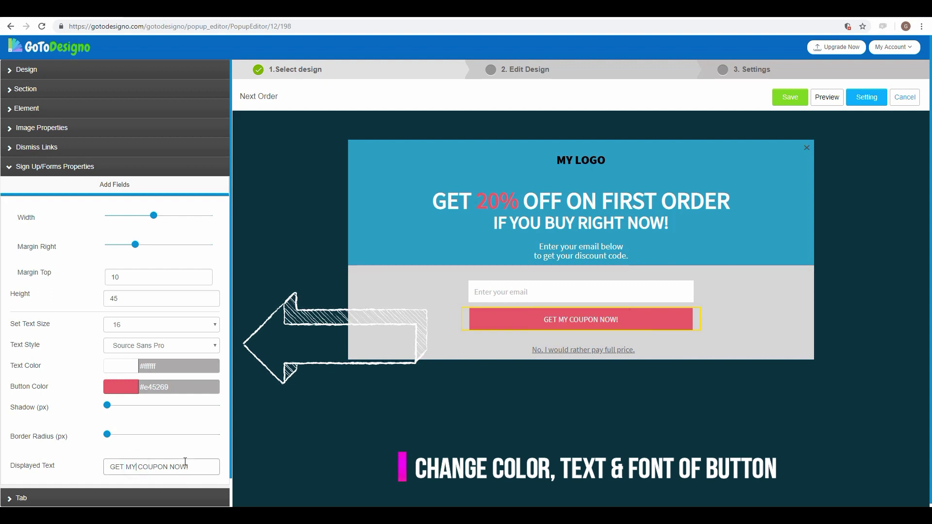
type("20%")
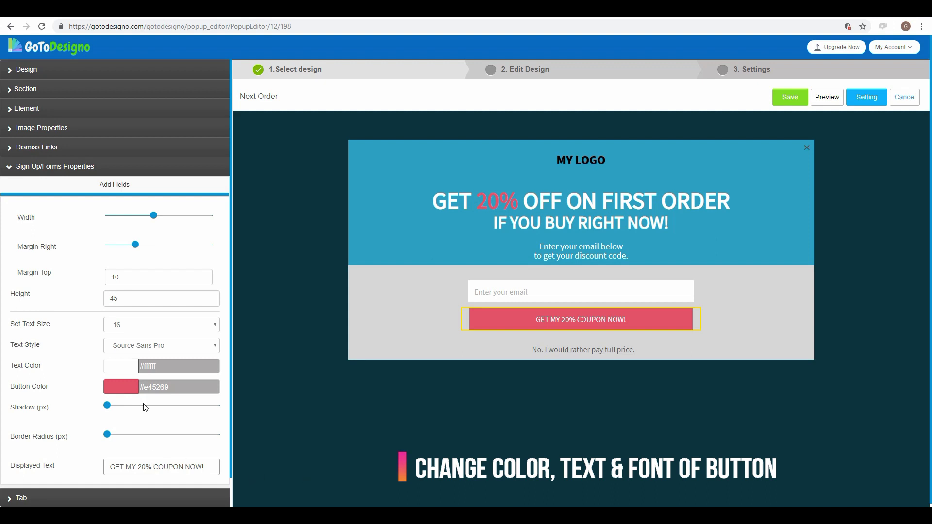
left_click(166, 347)
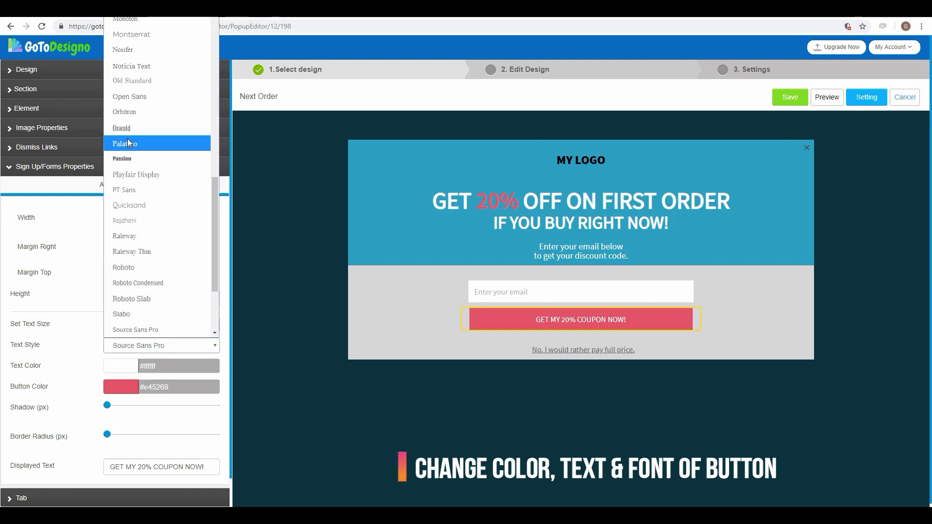
left_click(127, 159)
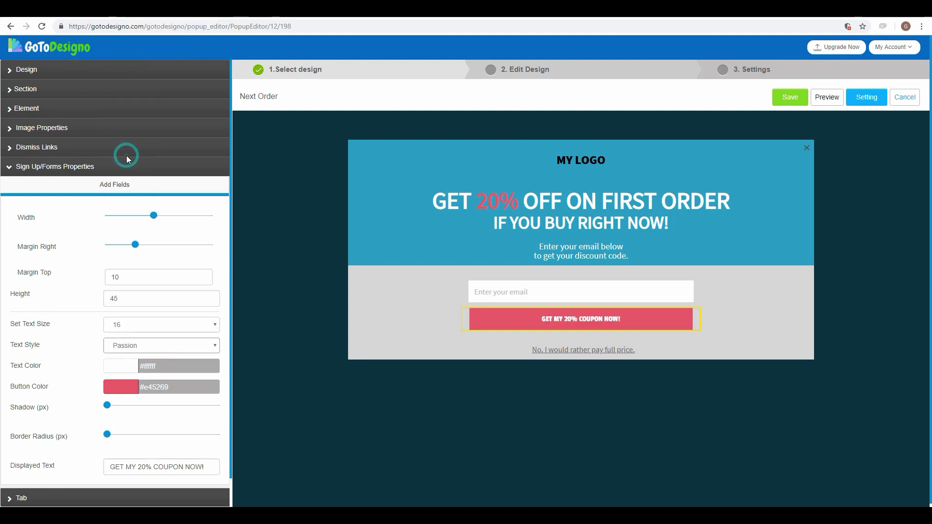
Step: Switch the button font back to Source Sans Pro and set the text size to 20
left_click(155, 343)
scroll(161, 253, "down", 5)
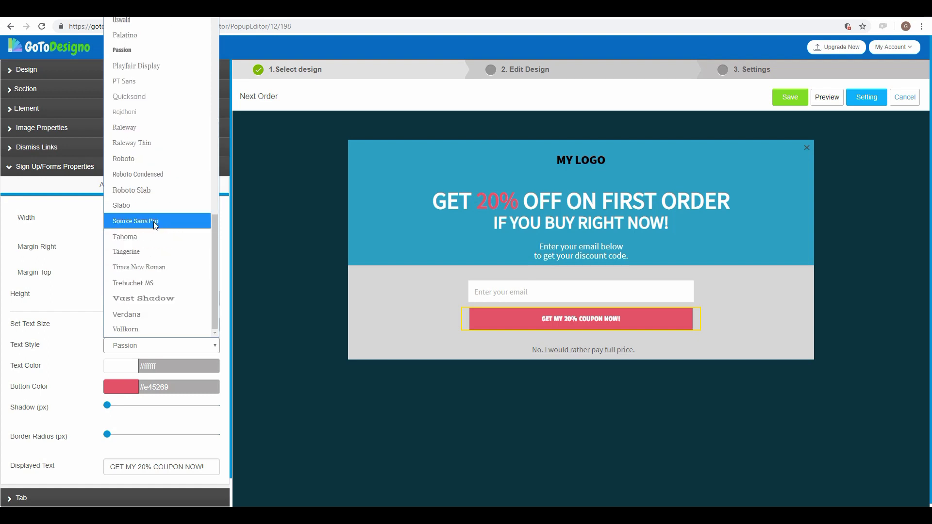
left_click(155, 222)
left_click(135, 328)
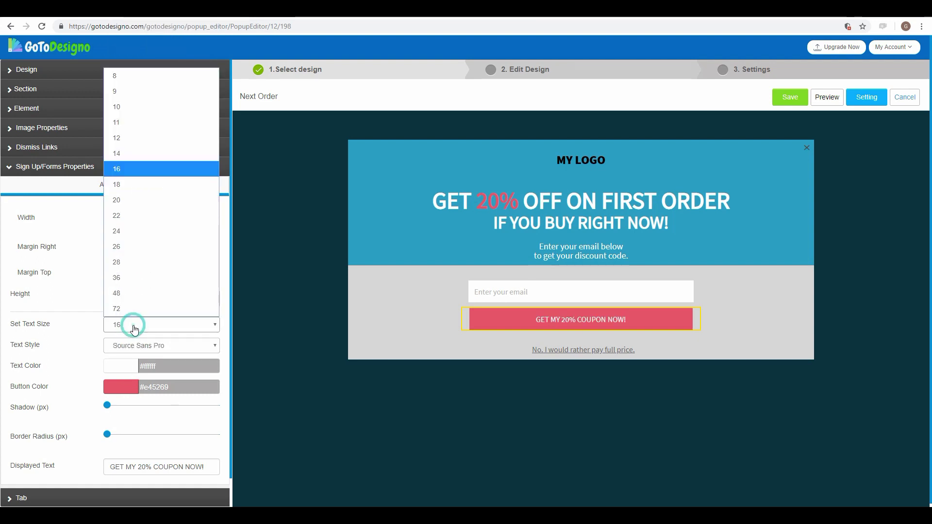
left_click(127, 200)
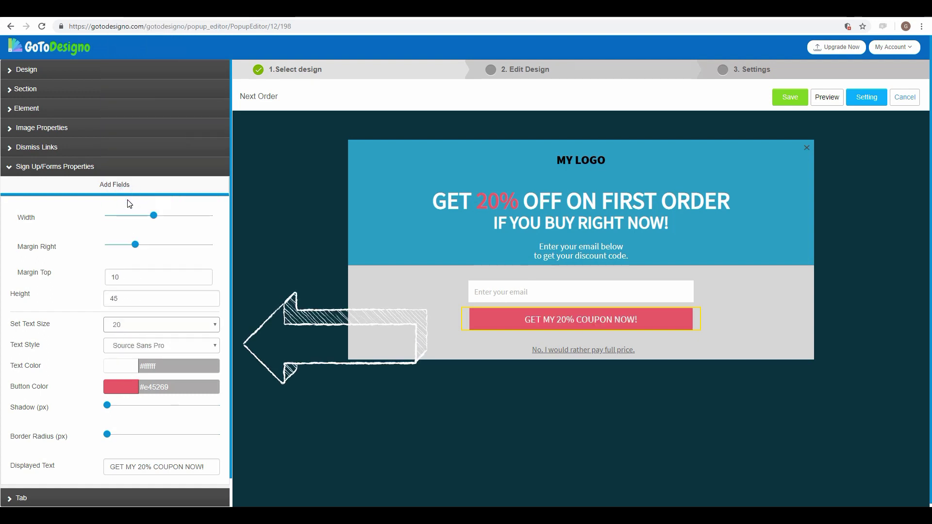
left_click(313, 438)
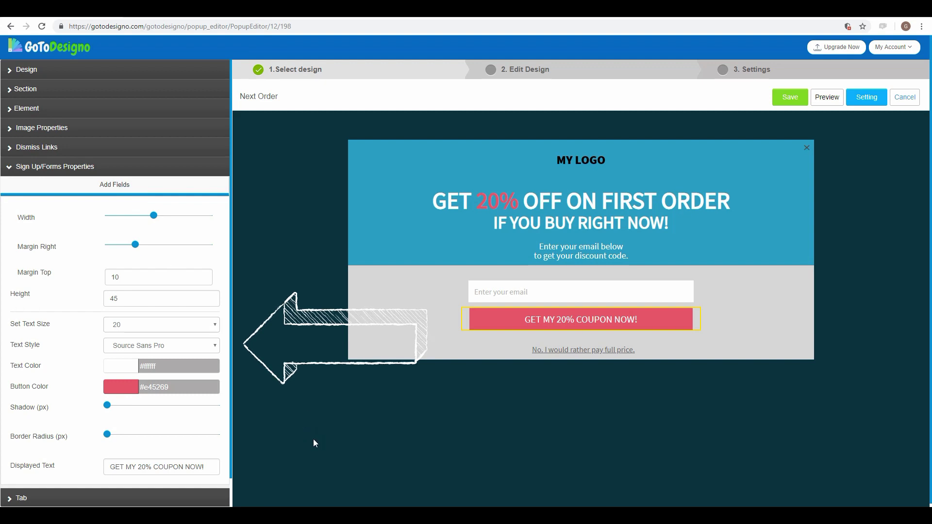
Step: Swap the MY LOGO header placeholder for the GoToDesigno logo image and apply the change
left_click(578, 162)
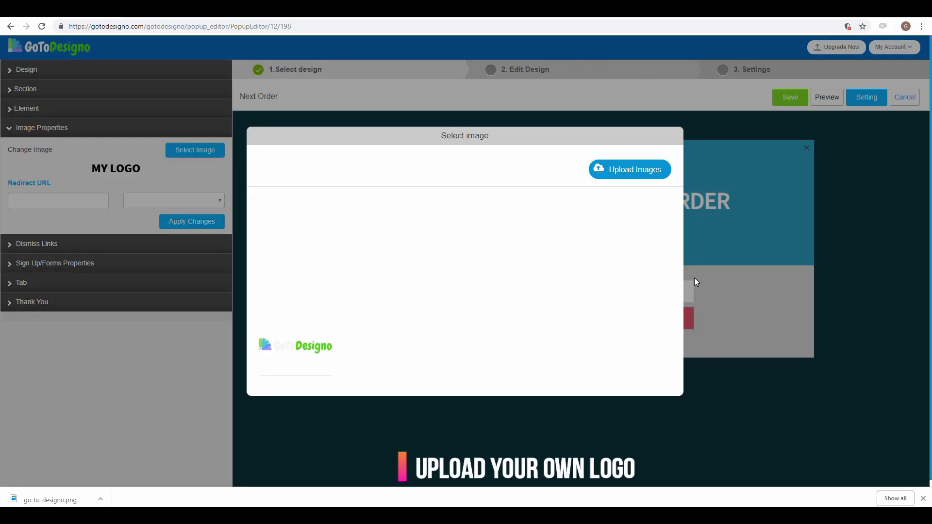
left_click(313, 349)
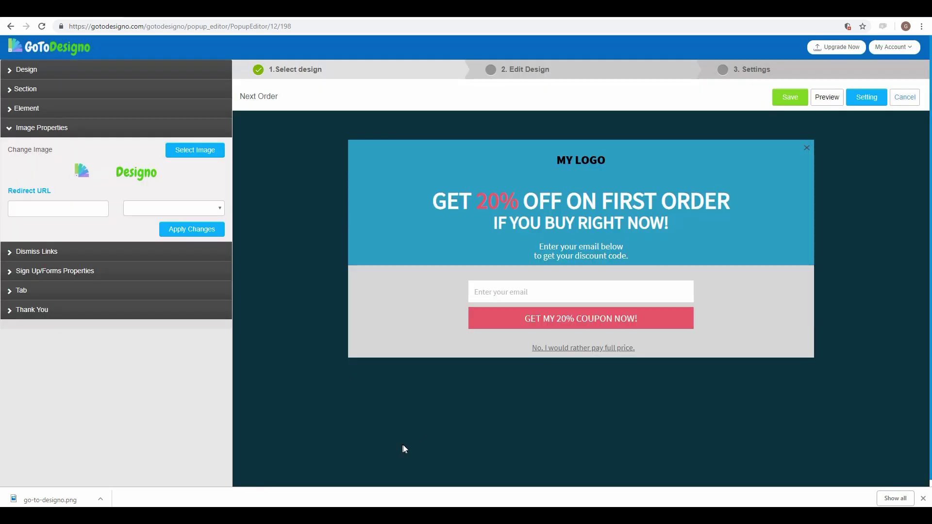
left_click(204, 234)
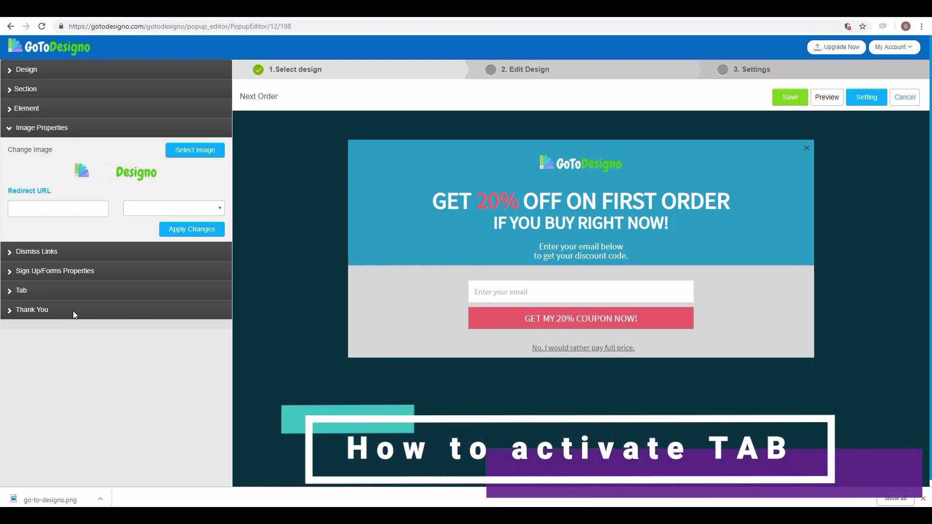
Step: Activate the corner tab and copy the header section's #2ea0c2 colour code
left_click(22, 292)
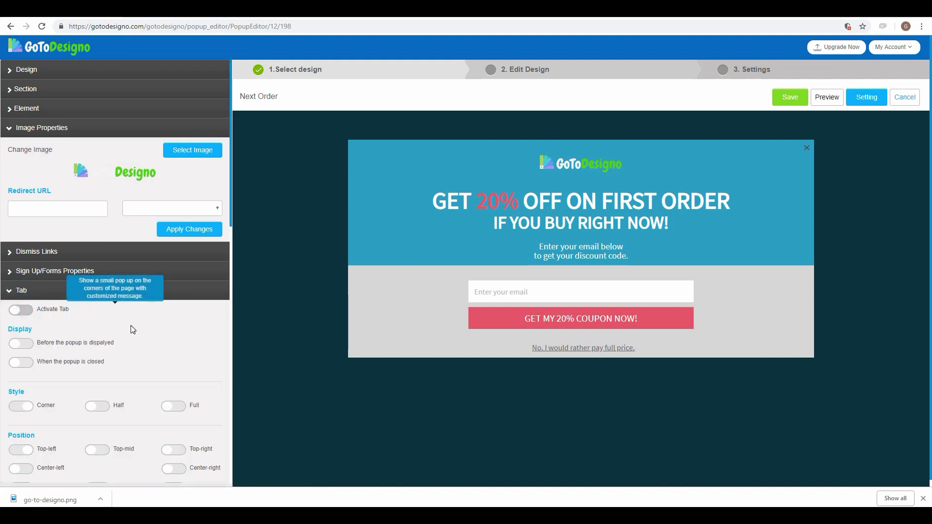
left_click(31, 311)
scroll(146, 301, "down", 1)
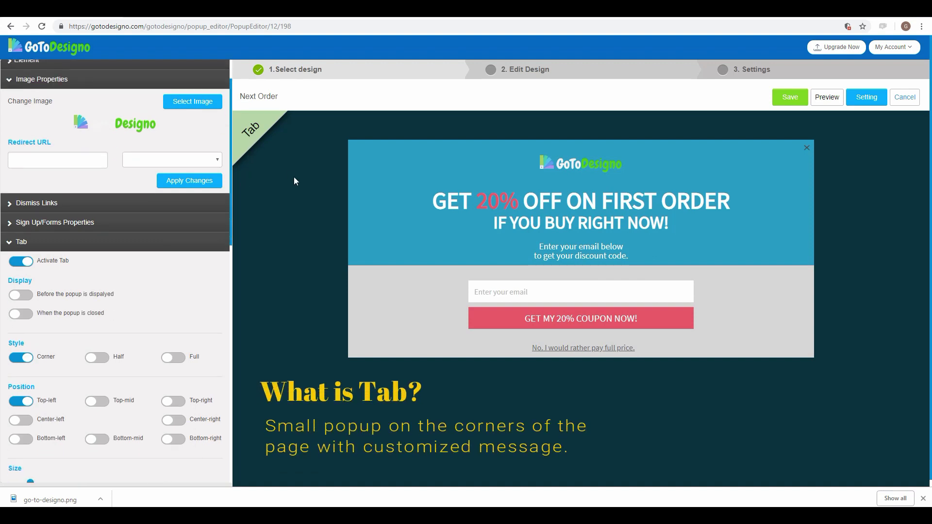
left_click(352, 152)
left_click(370, 147)
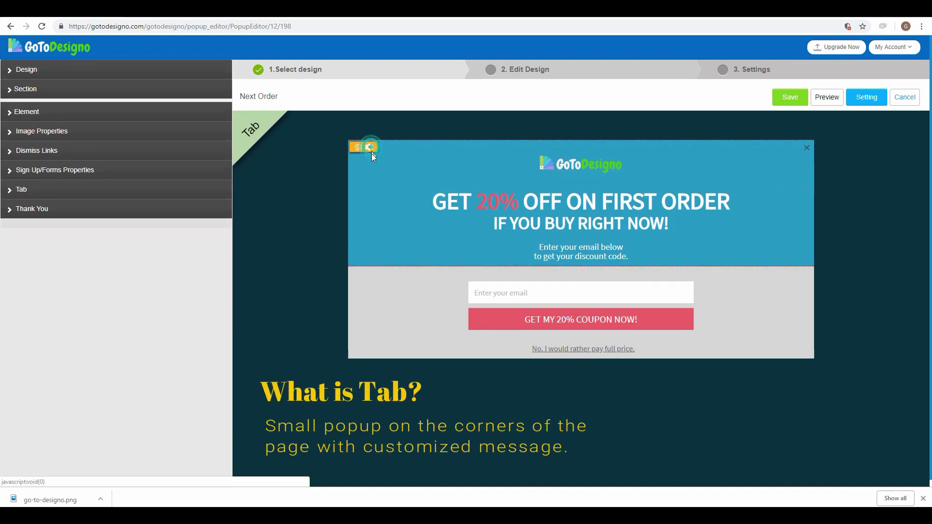
left_click_drag(191, 111, 110, 111)
key("ctrl+c")
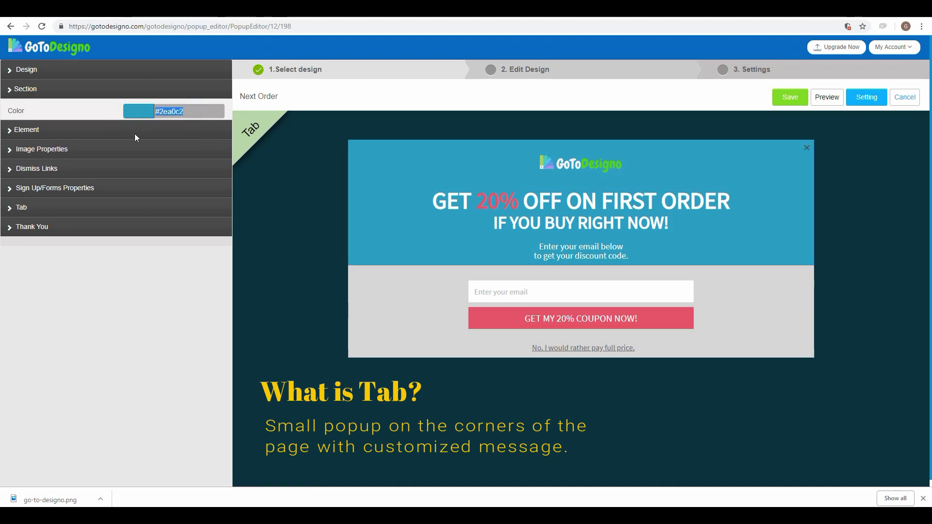
Step: Set the tab's background colour to the pasted #2ea0c2 blue
left_click(137, 207)
scroll(140, 378, "down", 2)
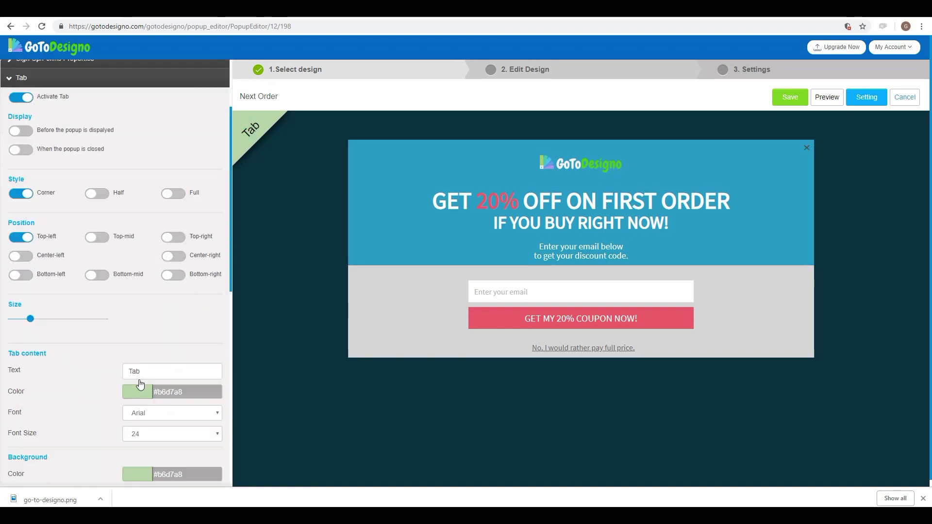
scroll(140, 385, "down", 1)
left_click(138, 437)
key("ctrl+v")
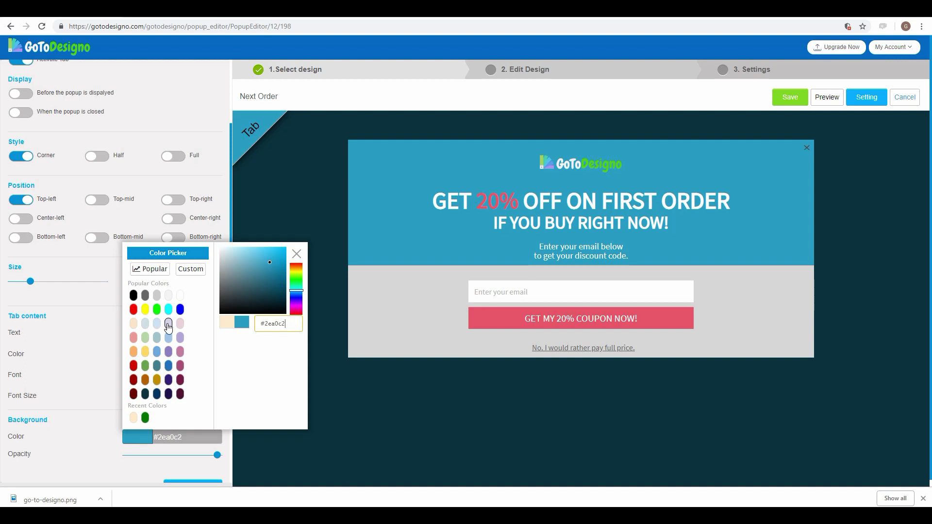
left_click(333, 416)
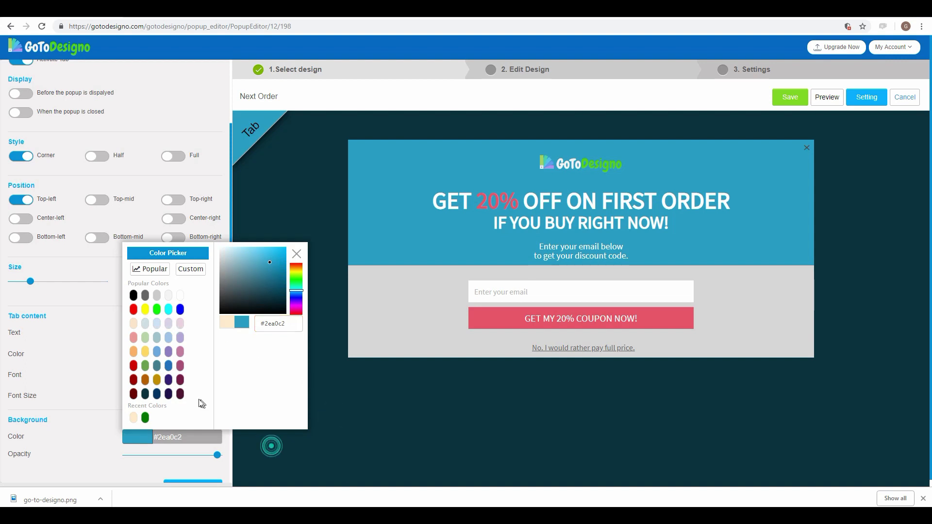
left_click(131, 439)
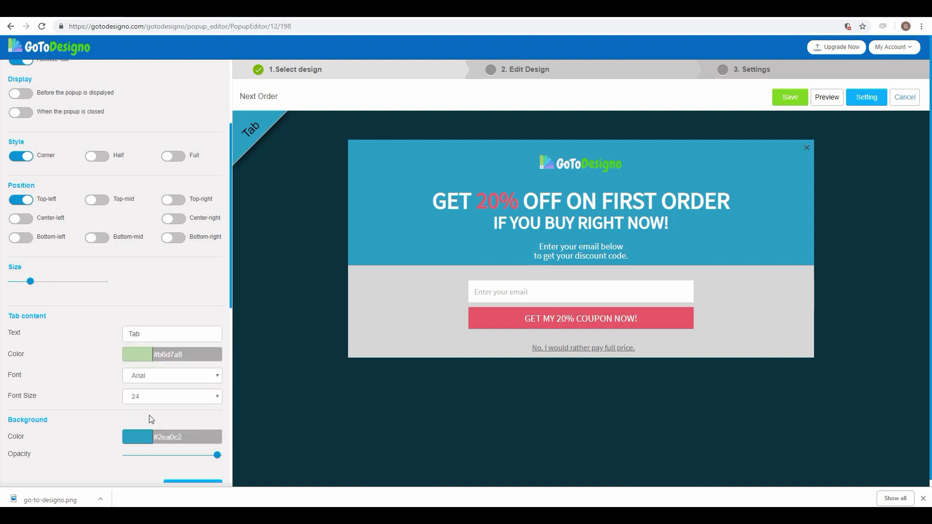
Step: Make the tab content text colour white
left_click(141, 357)
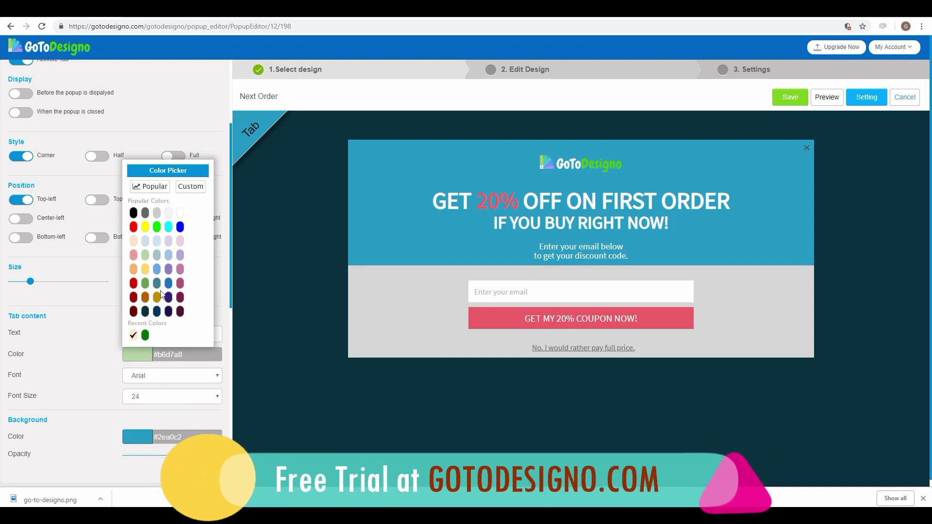
left_click(180, 213)
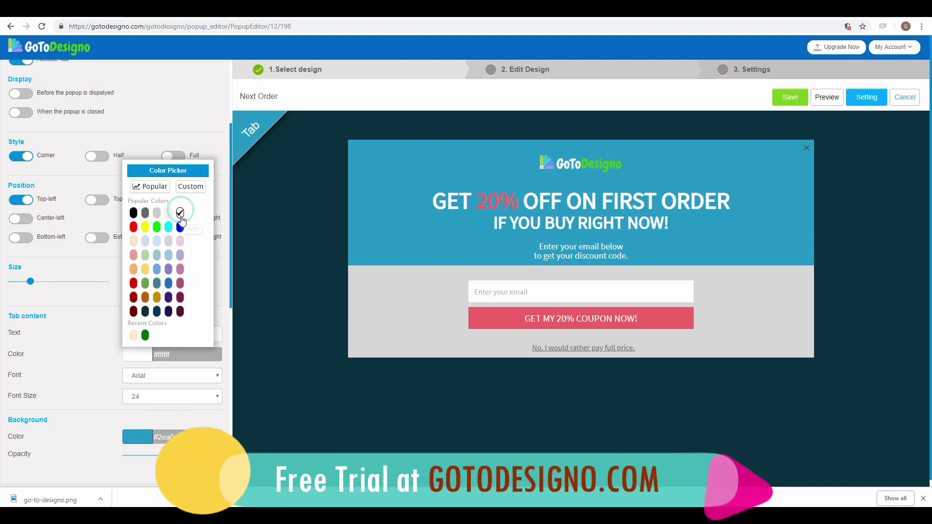
left_click(226, 365)
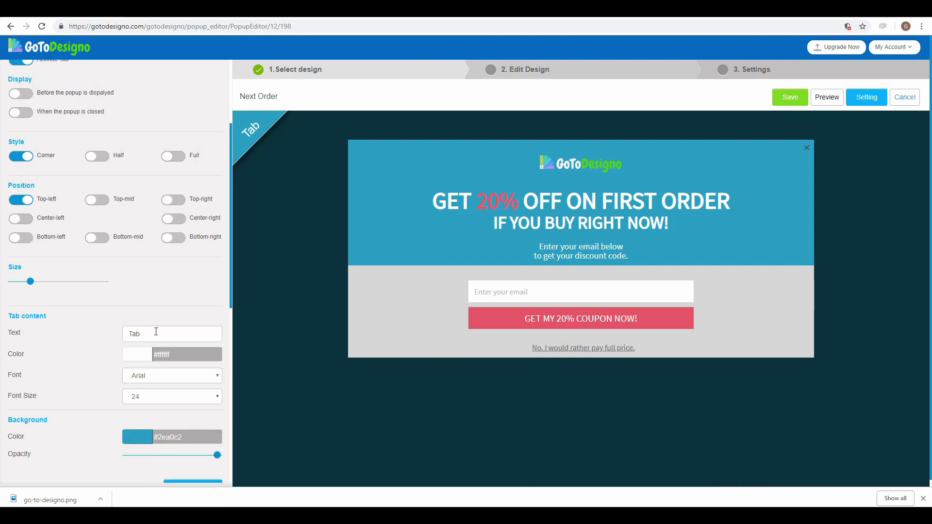
Step: Relabel the tab 'Big Offer', use Source Sans Pro, and enlarge it slightly with the Size slider
left_click_drag(156, 332, 74, 340)
type("Big Offer")
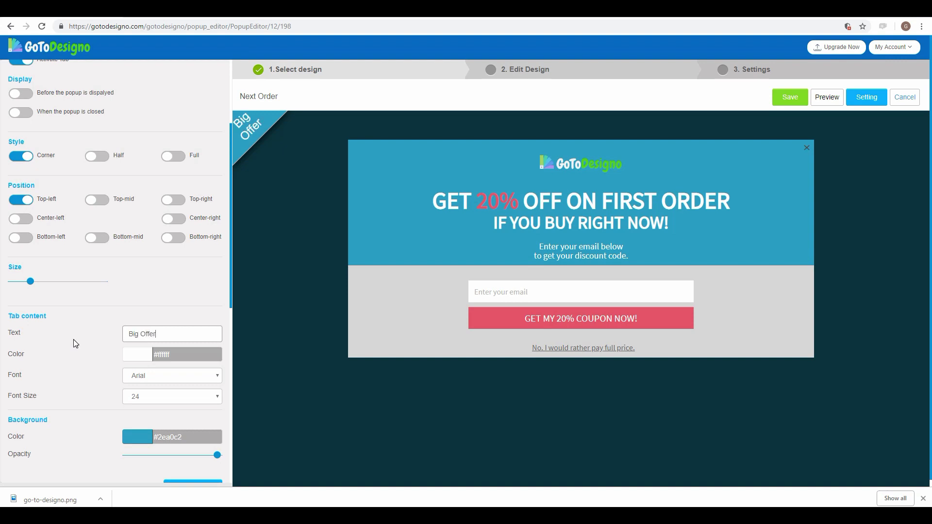
left_click(173, 377)
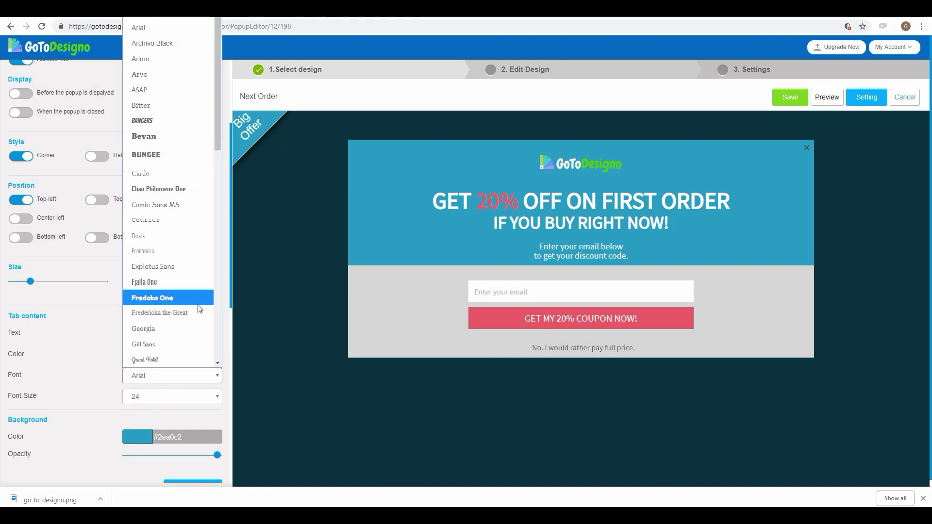
scroll(197, 301, "down", 10)
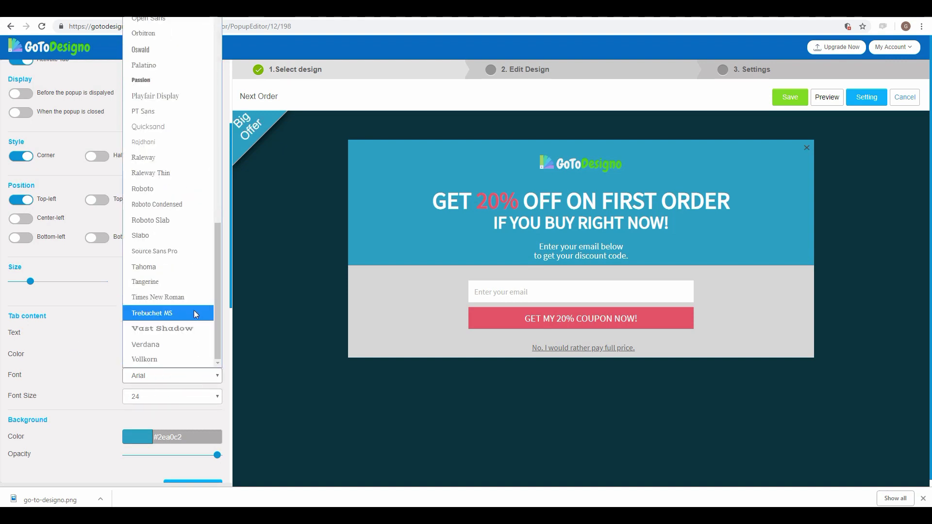
left_click(162, 252)
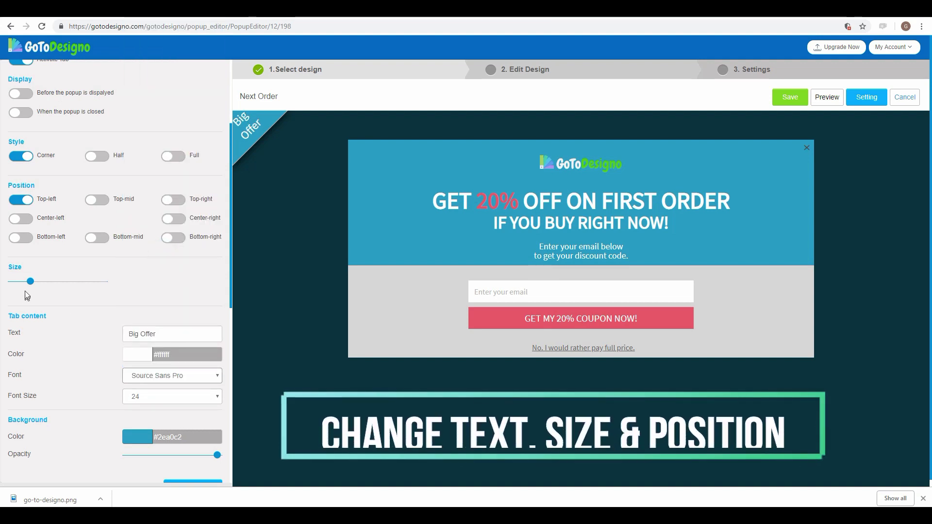
mouse_move(30, 281)
left_mouse_down()
mouse_move(51, 291)
mouse_move(41, 290)
left_mouse_up()
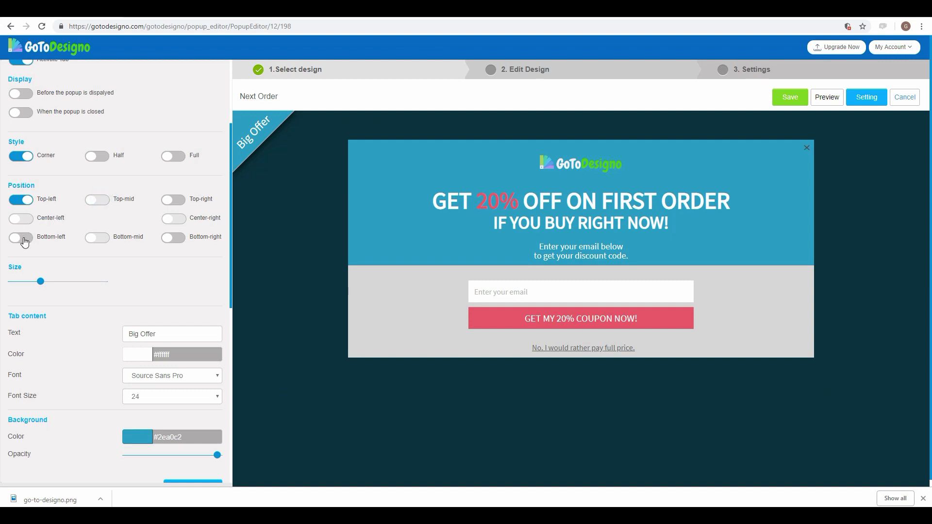
Step: Try the Big Offer tab in each corner, return it to top-left, and save the campaign
left_click(174, 200)
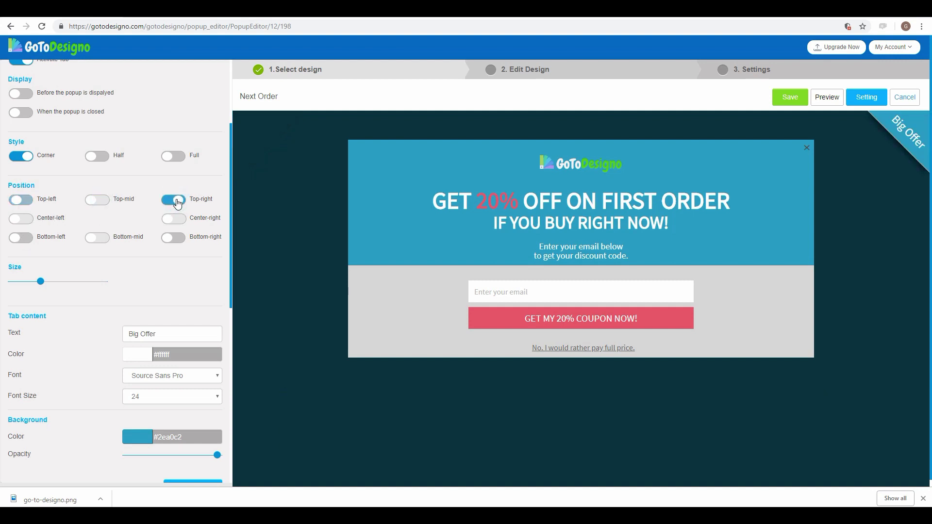
left_click(176, 241)
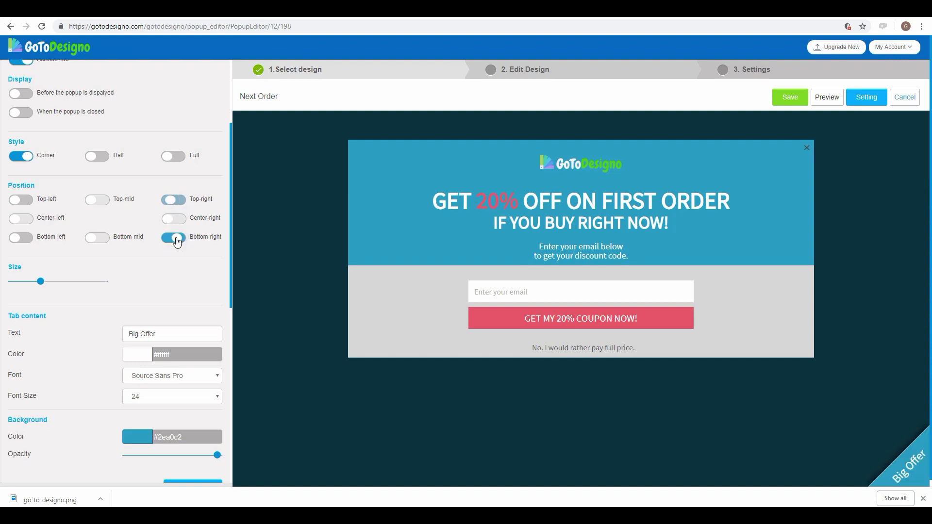
left_click(21, 237)
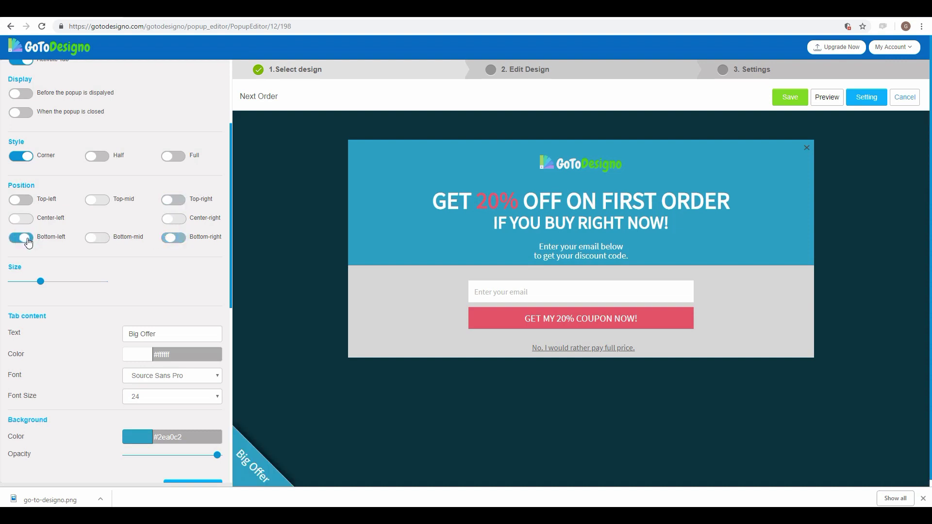
left_click(29, 201)
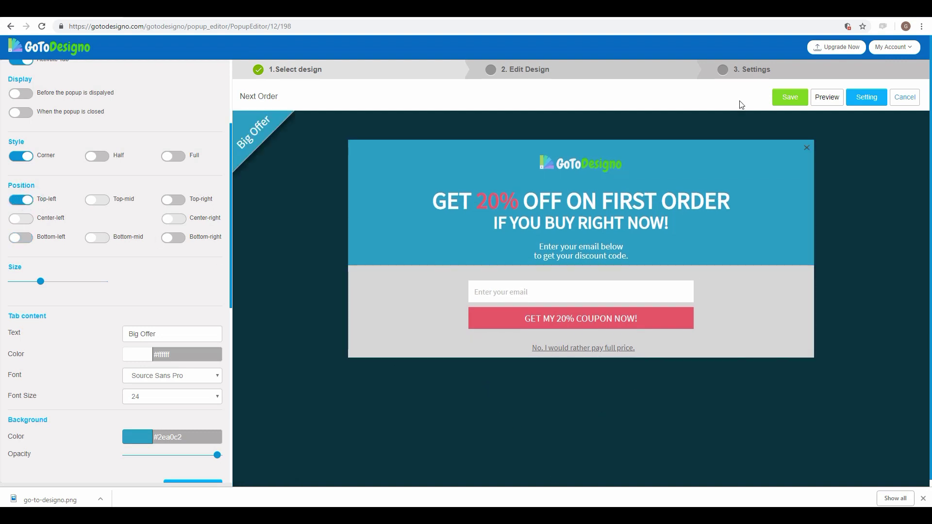
left_click(787, 102)
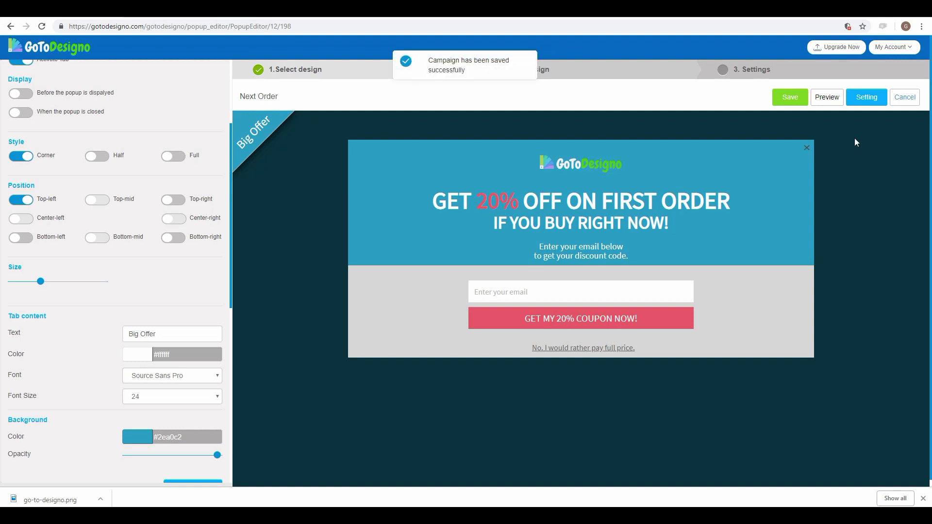
Step: Set the campaign status to Active and rename it from Next Order to '20 % OFF'
left_click(871, 99)
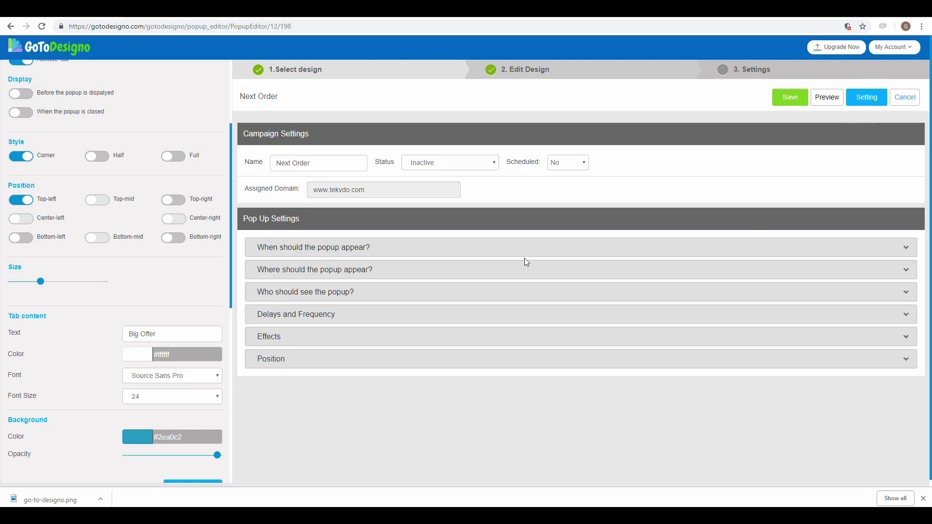
left_click(459, 164)
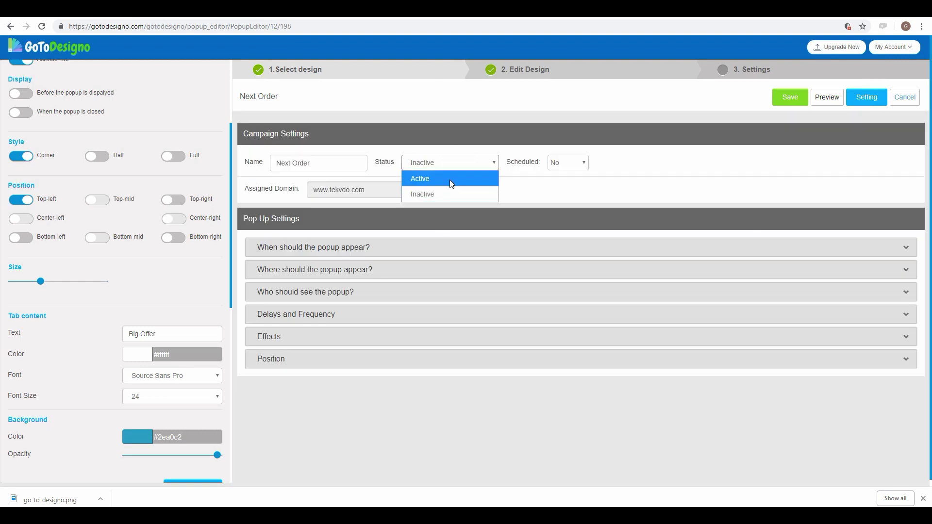
left_click(450, 180)
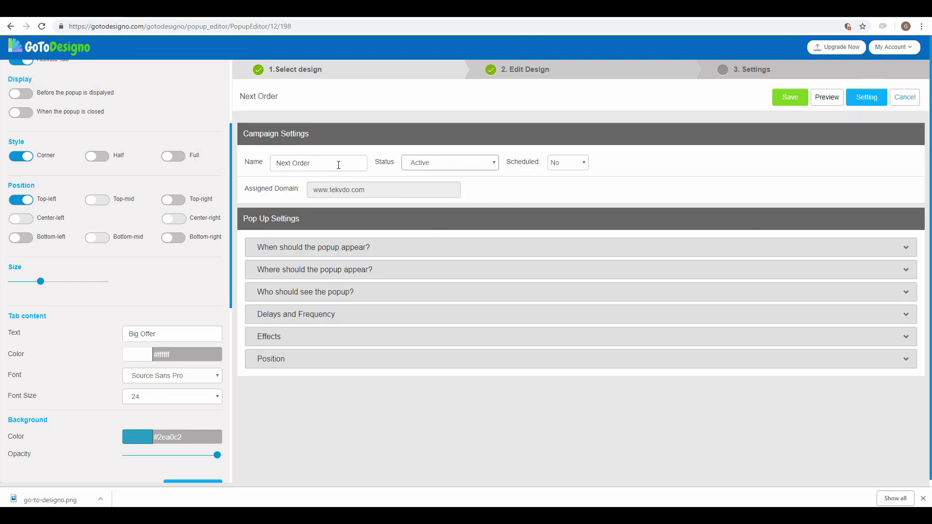
left_click_drag(314, 164, 227, 168)
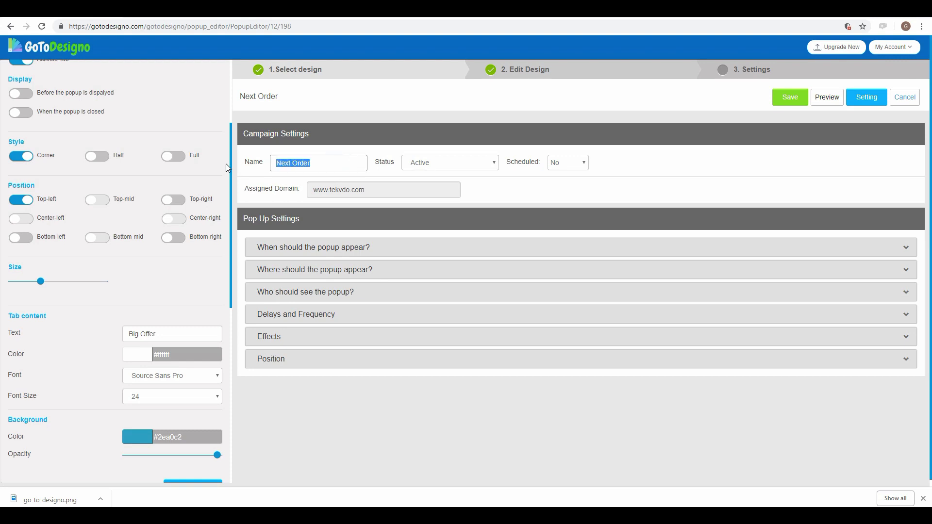
type("2")
Step: Turn scheduling on and pick 7 December with a start time
left_click(567, 162)
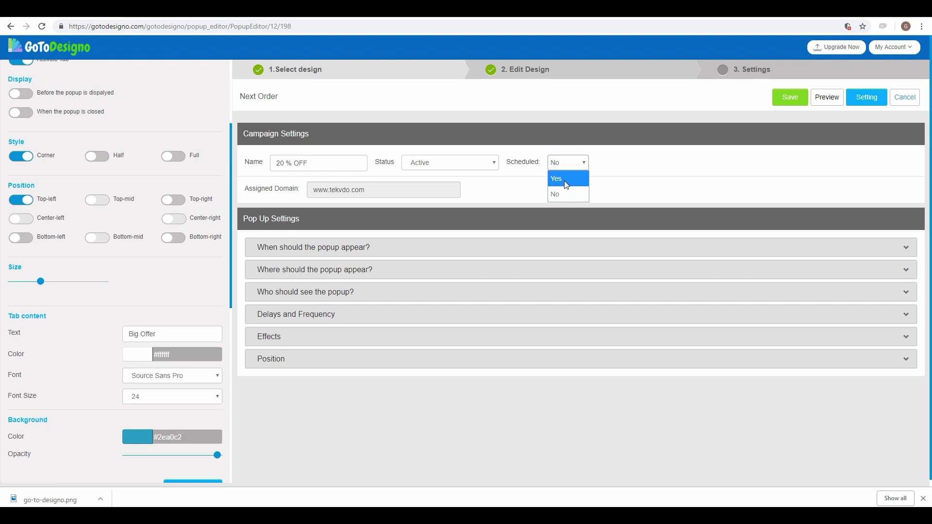
left_click(558, 178)
left_click(710, 164)
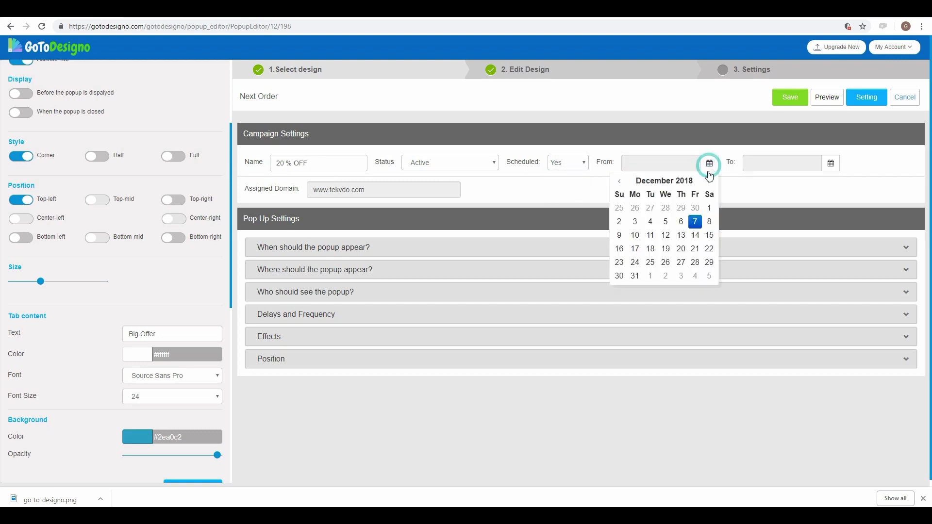
left_click(695, 222)
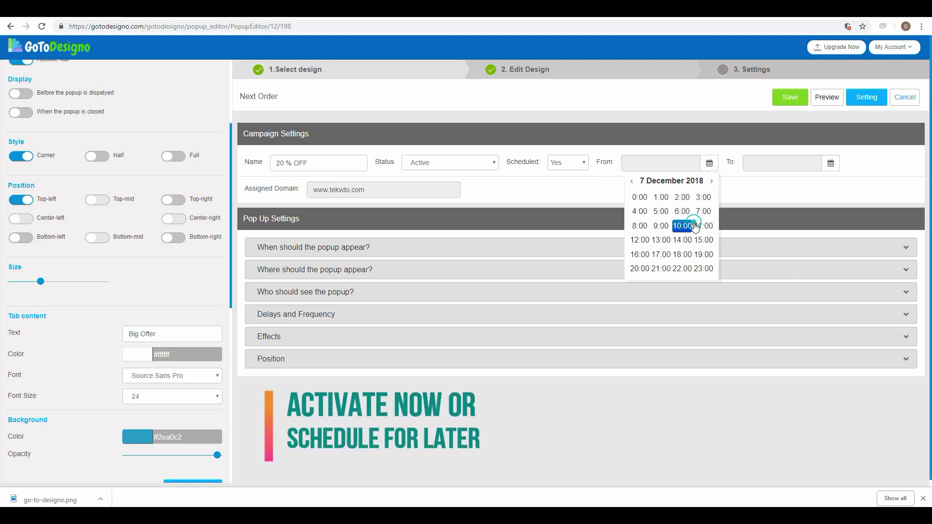
left_click(695, 225)
left_click(695, 225)
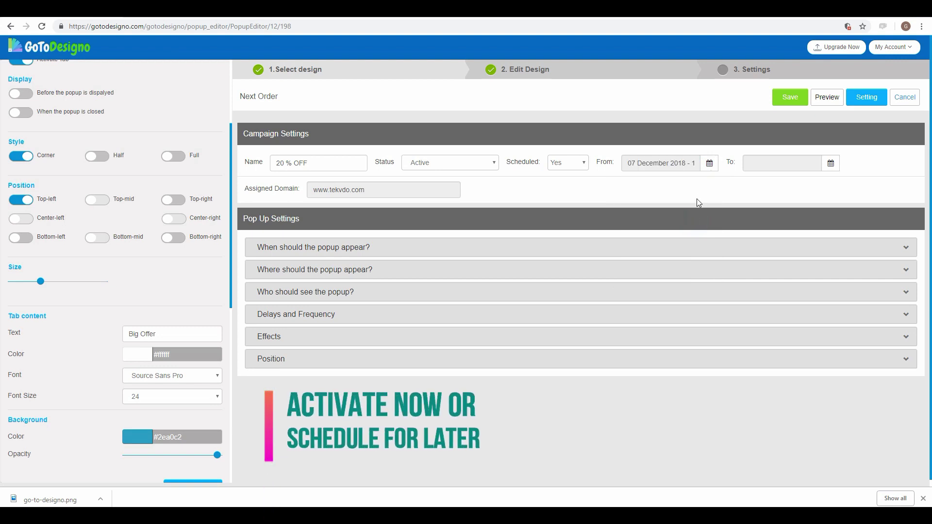
Step: Set the end to 28 December at 19:50, then switch Scheduled back to No
left_click(830, 163)
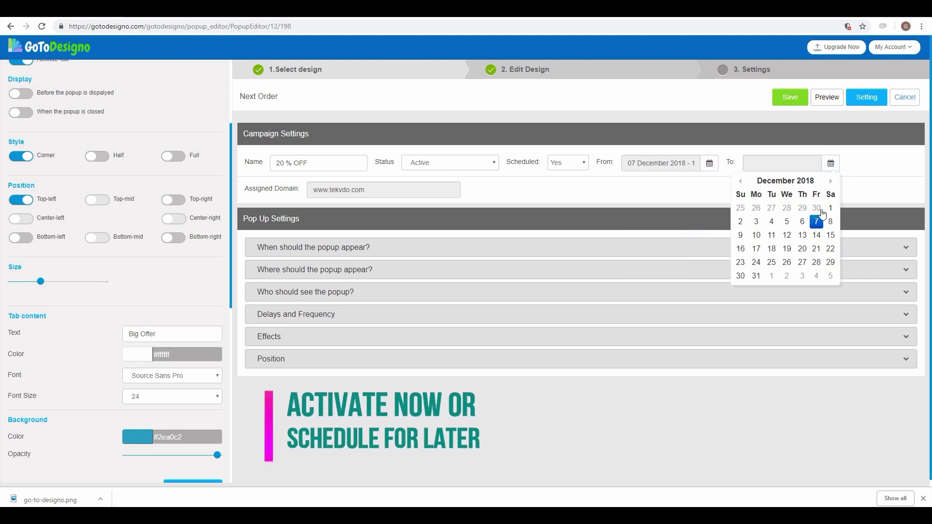
left_click(817, 265)
left_click(819, 263)
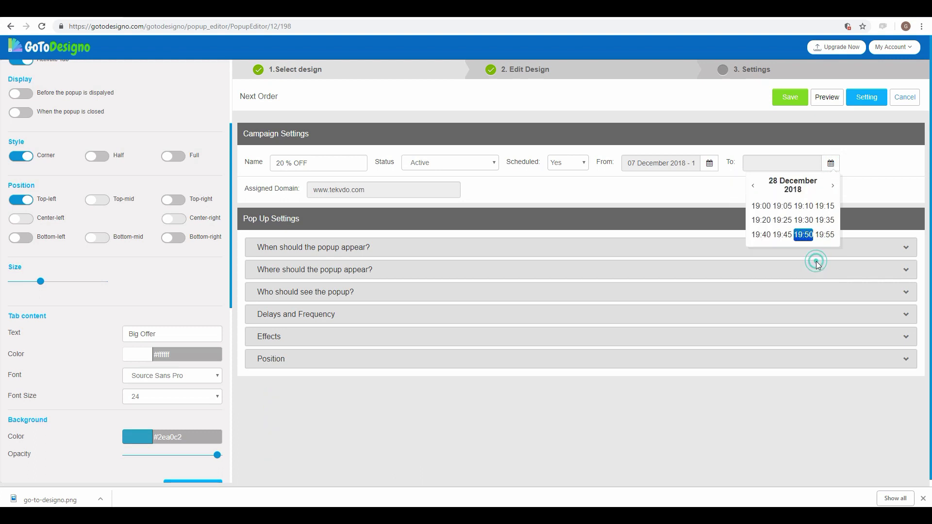
left_click(808, 236)
left_click(874, 191)
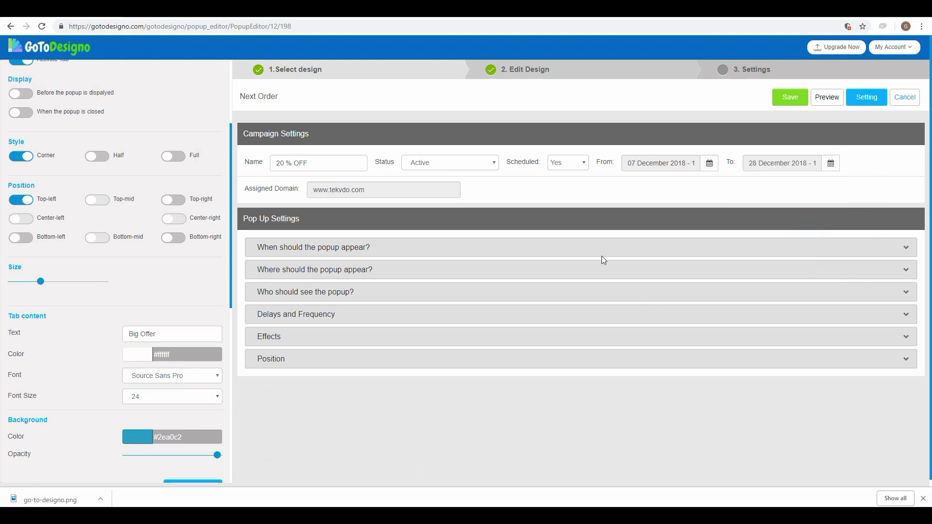
left_click(571, 164)
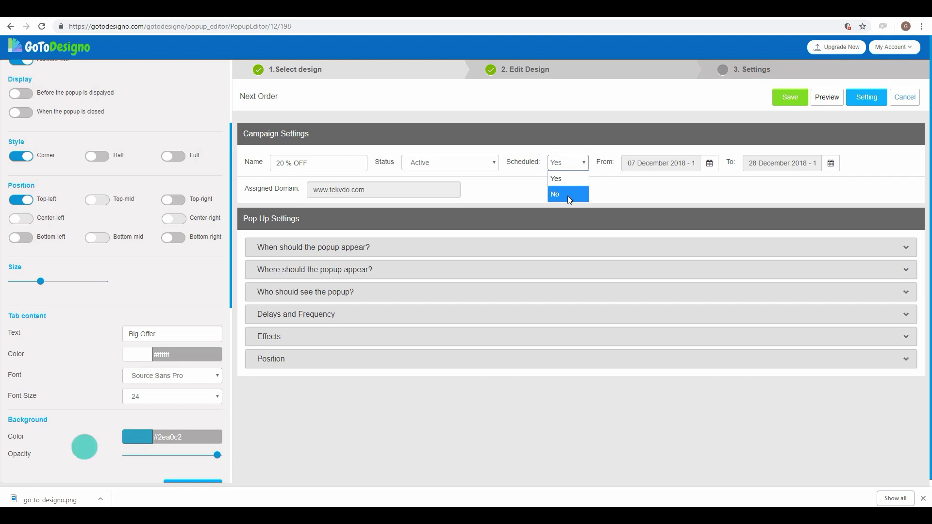
left_click(572, 194)
left_click(592, 196)
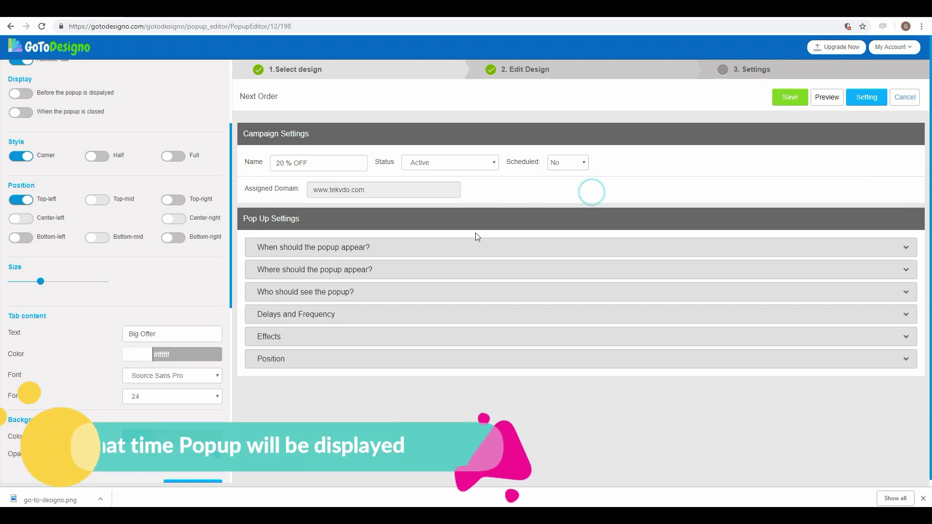
Step: Try the On Exit, After-pages, After Scrolling and On Event triggers, then enable On loading
left_click(353, 253)
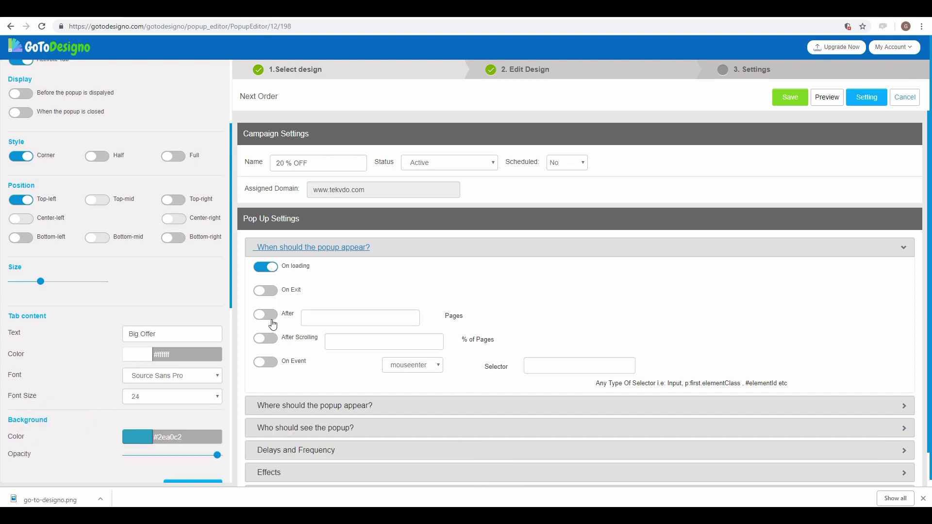
left_click(274, 292)
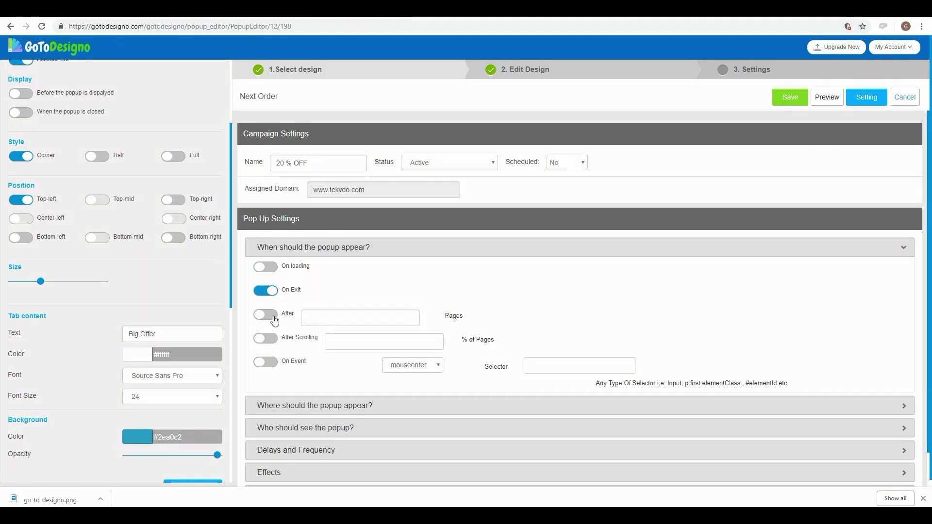
left_click(273, 315)
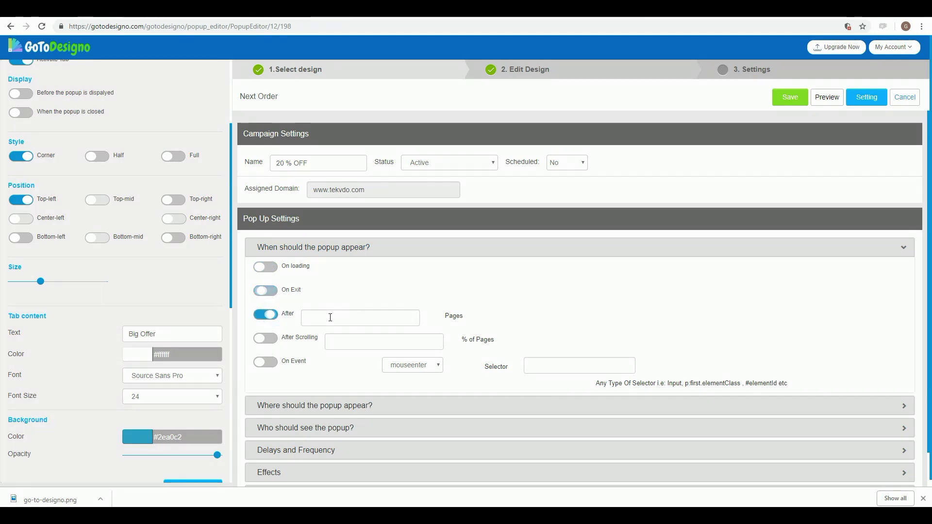
left_click(331, 318)
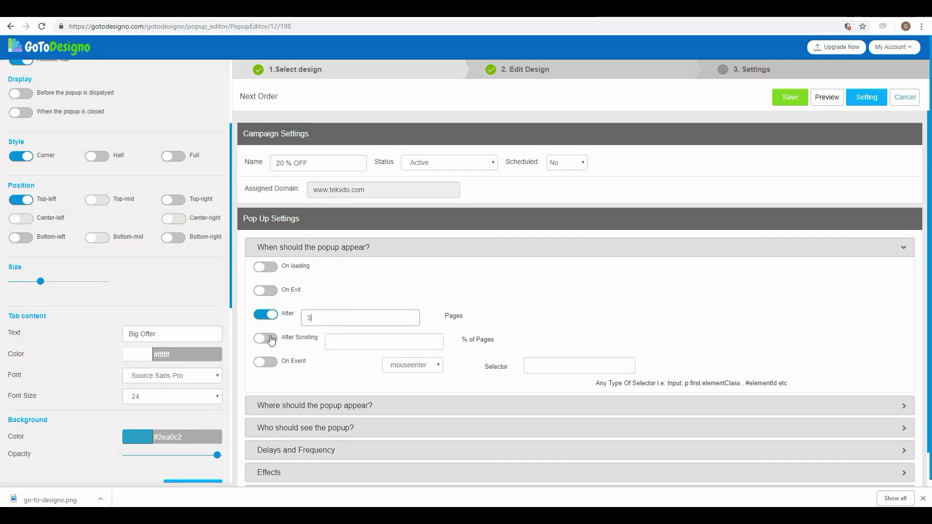
left_click(271, 340)
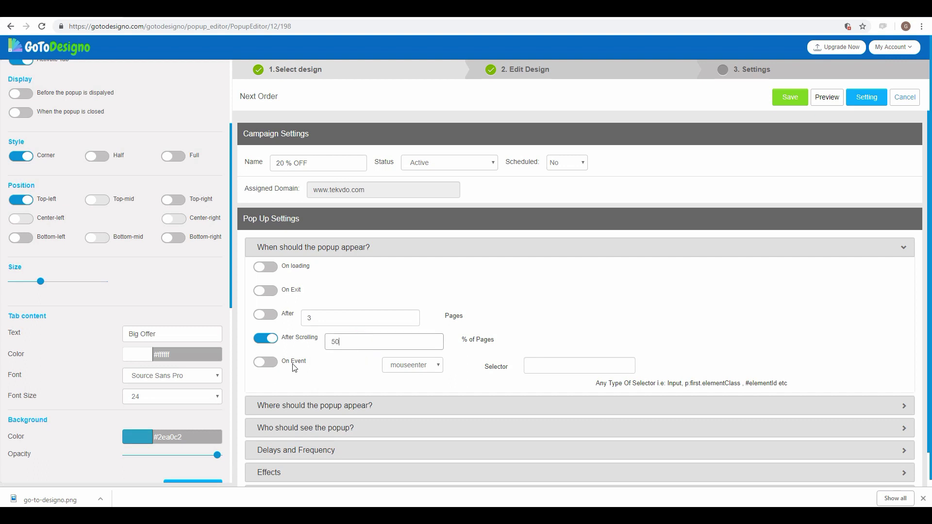
left_click(273, 364)
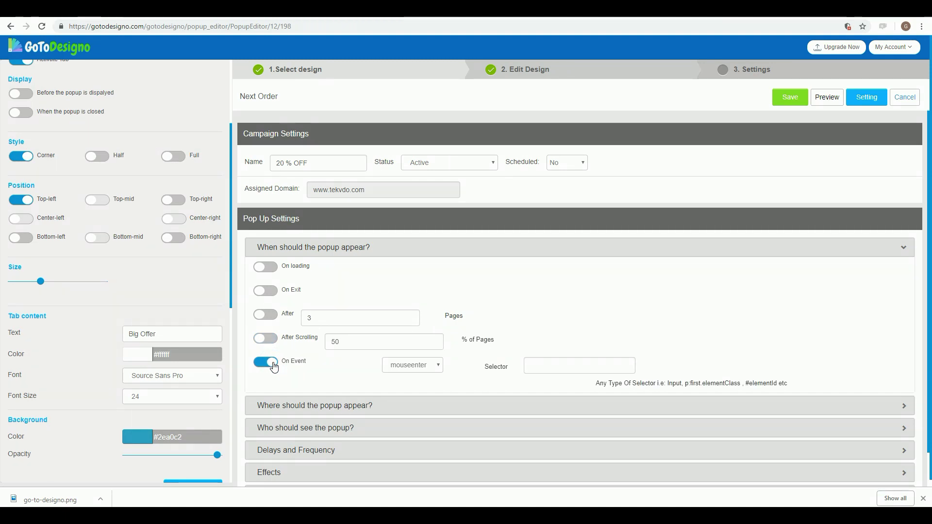
left_click(267, 267)
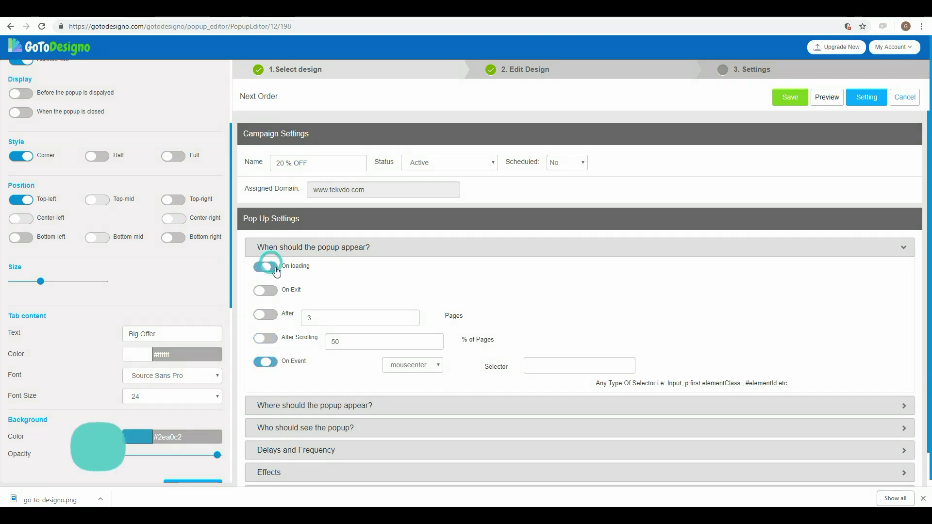
left_click(297, 247)
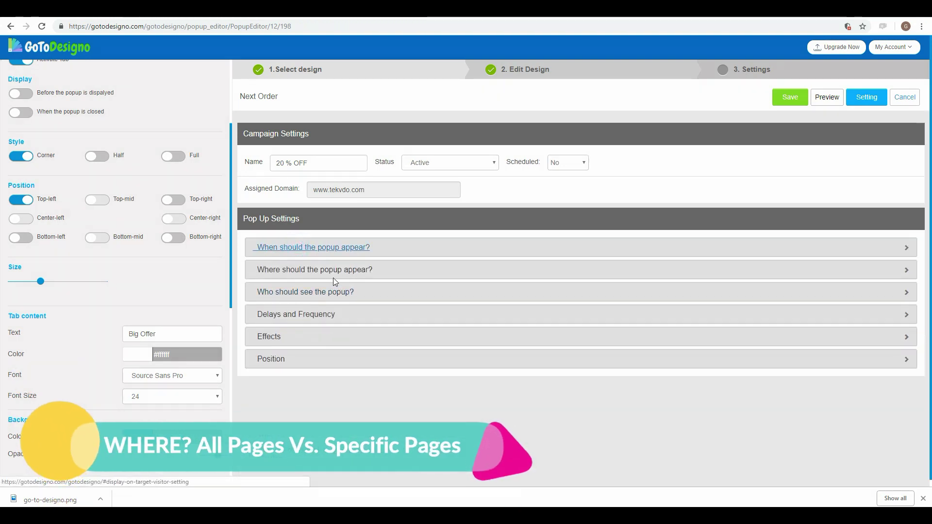
left_click(334, 270)
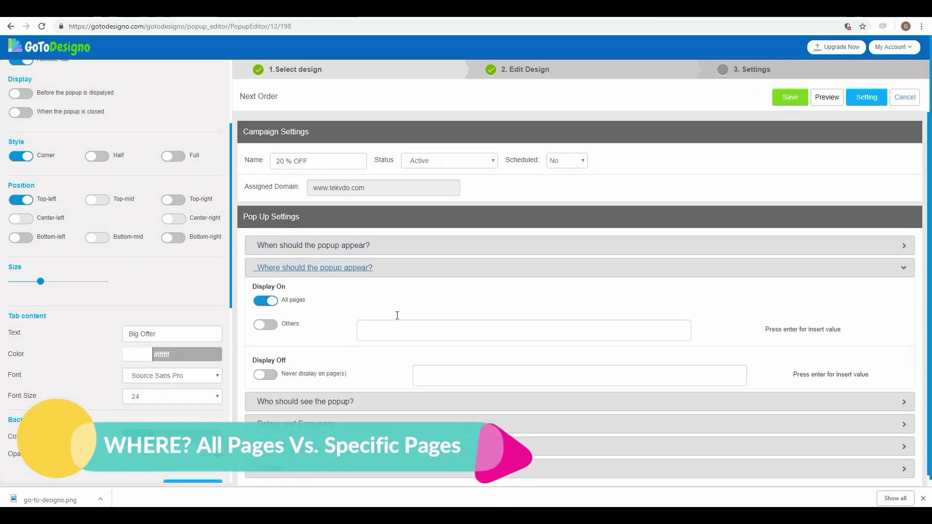
scroll(340, 301, "down", 1)
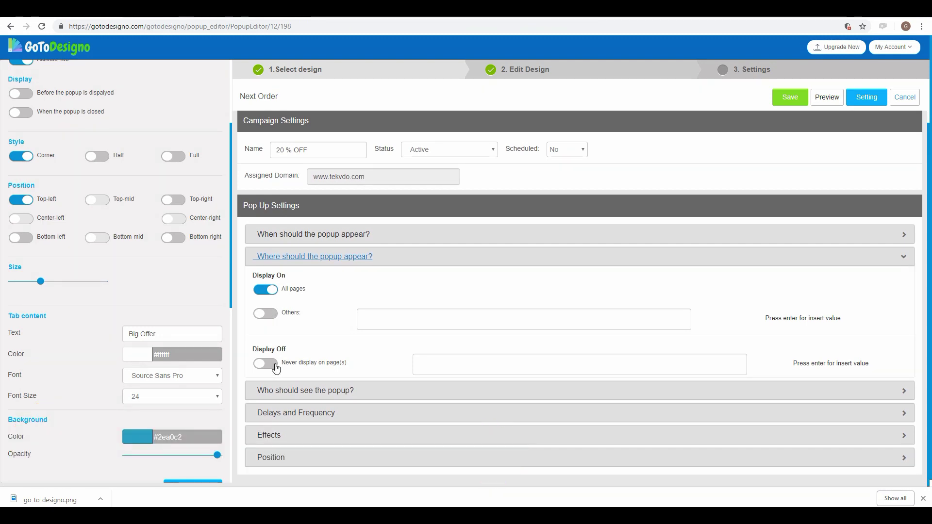
left_click(331, 257)
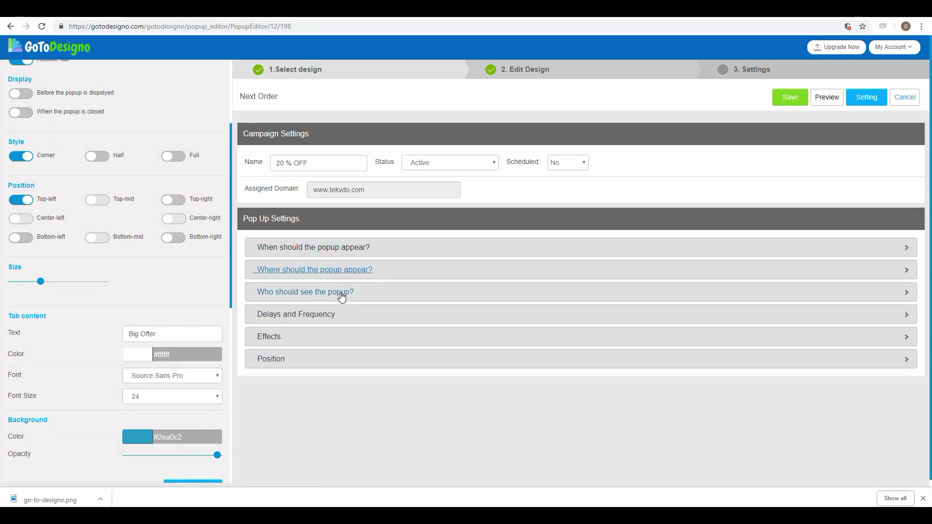
Step: Restrict the popup to targeted visitors from Facebook and Google Organic Trafic
left_click(340, 295)
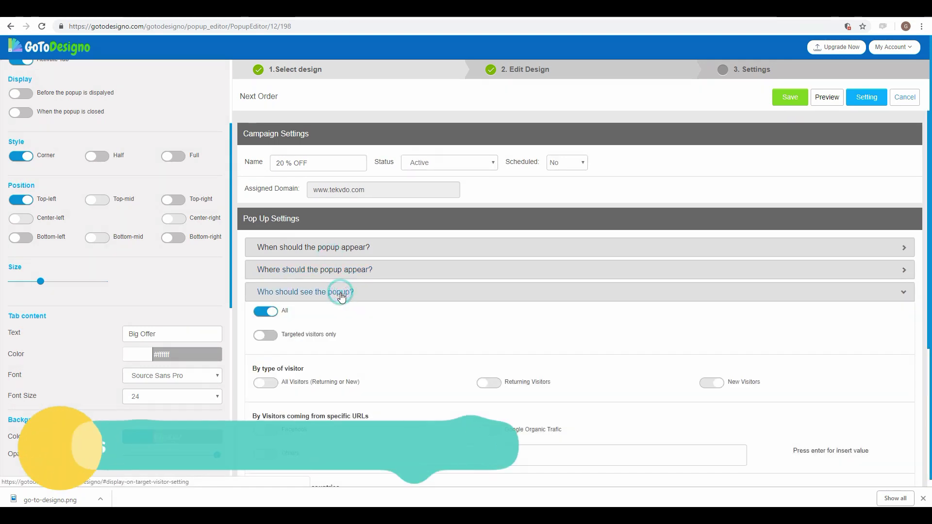
scroll(479, 343, "down", 3)
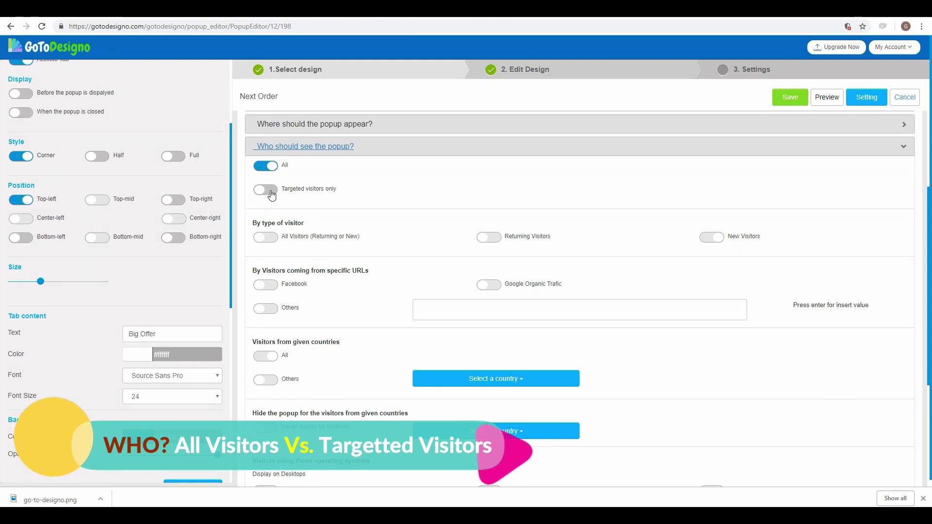
left_click(268, 191)
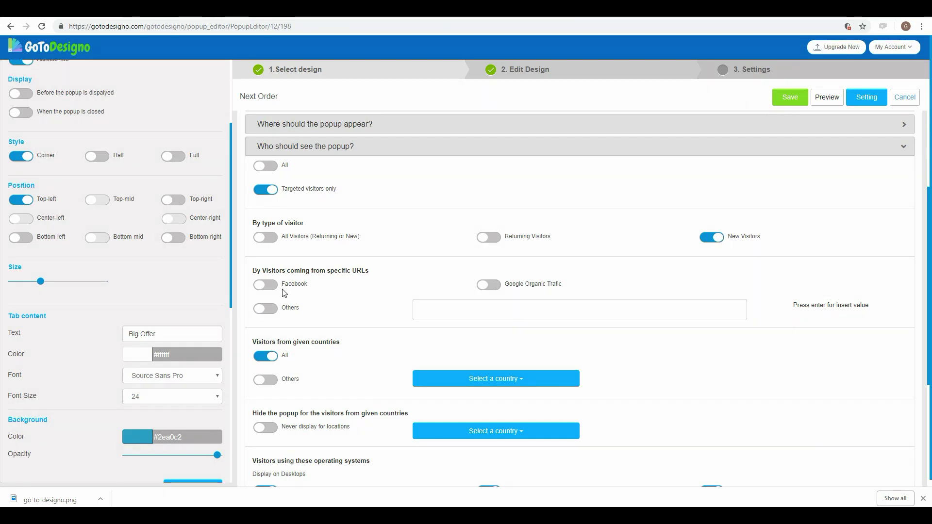
left_click(271, 290)
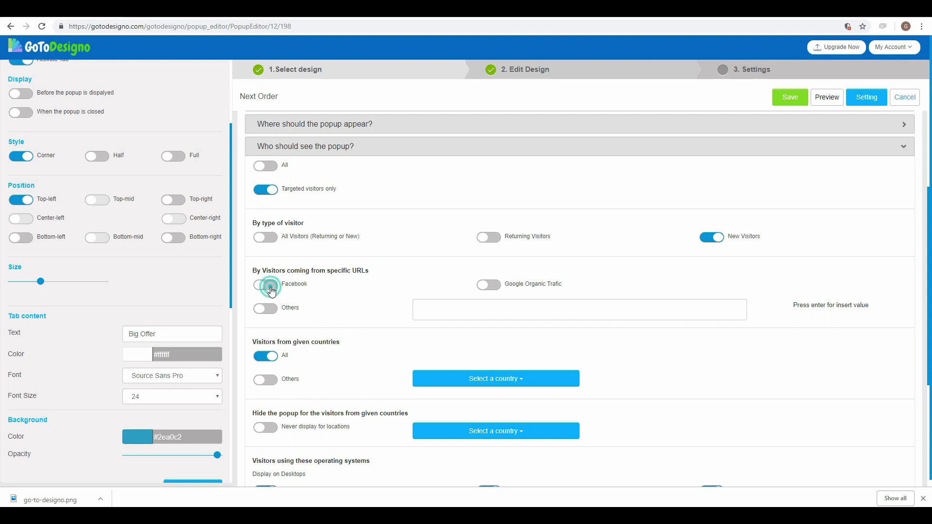
left_click(496, 288)
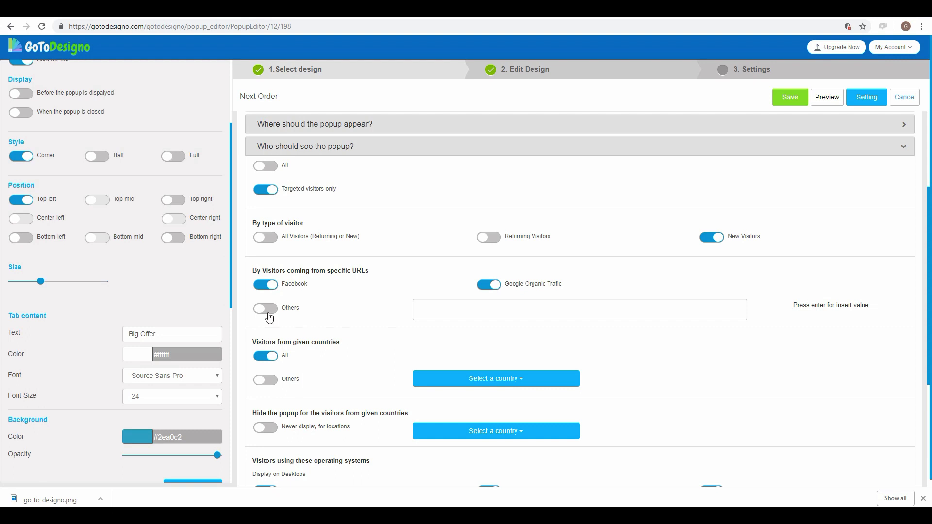
left_click(270, 313)
left_click(450, 313)
type("https://blogpost.com")
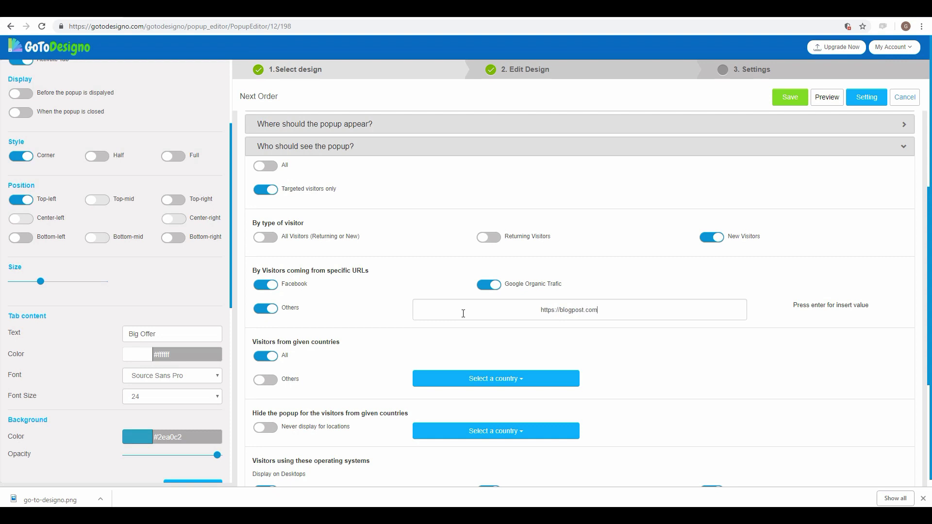
key("Return")
scroll(657, 374, "down", 3)
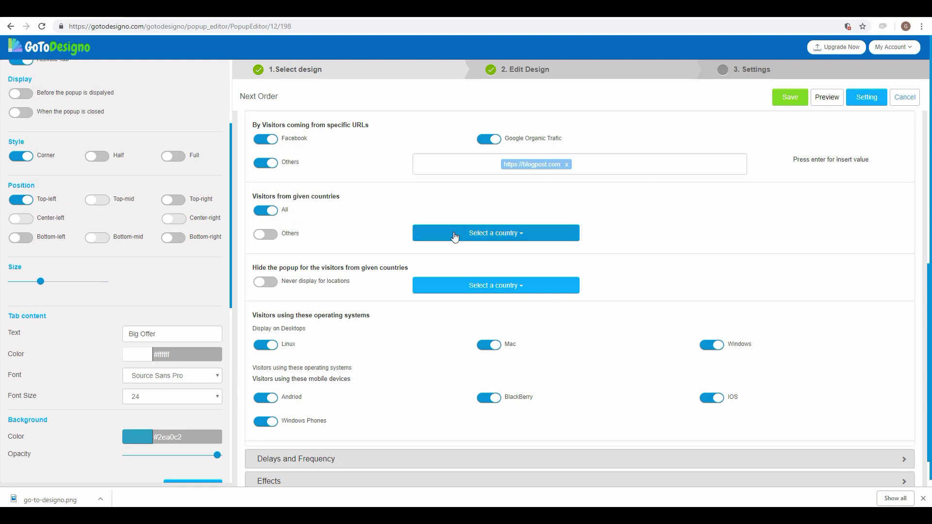
Step: Add United States as a target country
left_click(498, 236)
left_click(466, 260)
type("united")
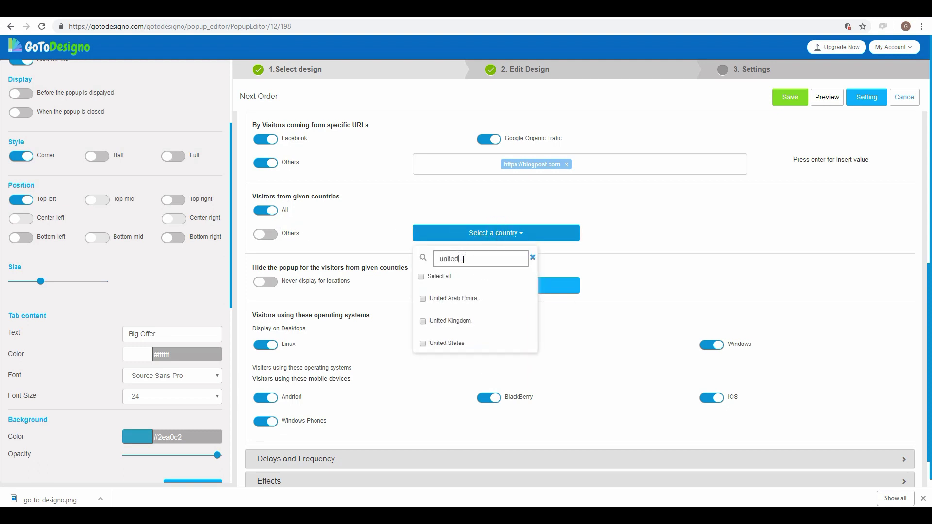
left_click(422, 345)
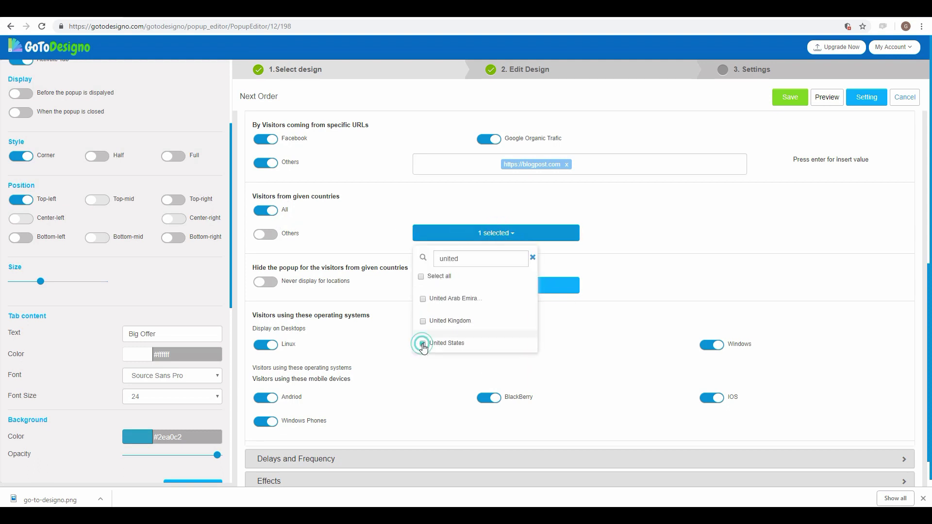
left_click(656, 261)
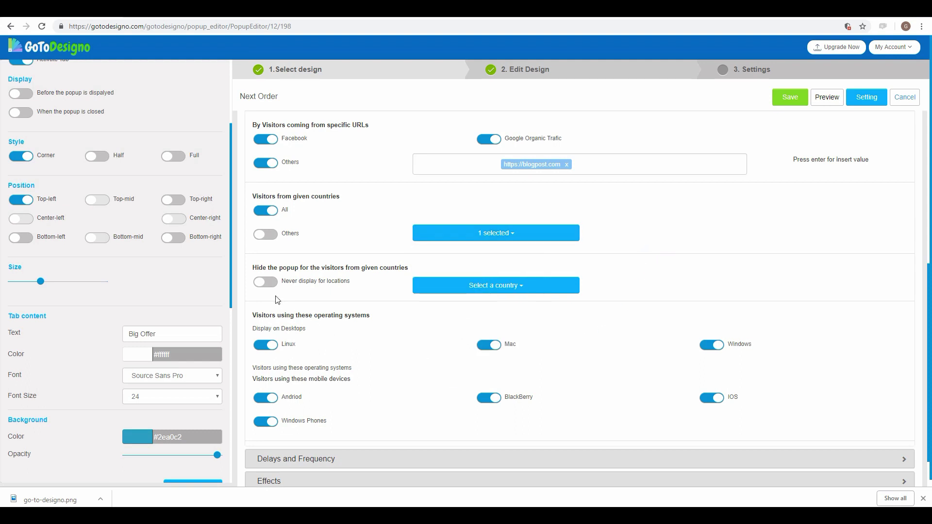
Step: Turn on Never display for visitors from chosen locations
left_click(266, 283)
left_click(500, 288)
scroll(493, 371, "down", 3)
scroll(494, 370, "up", 3)
left_click(665, 284)
scroll(330, 350, "down", 1)
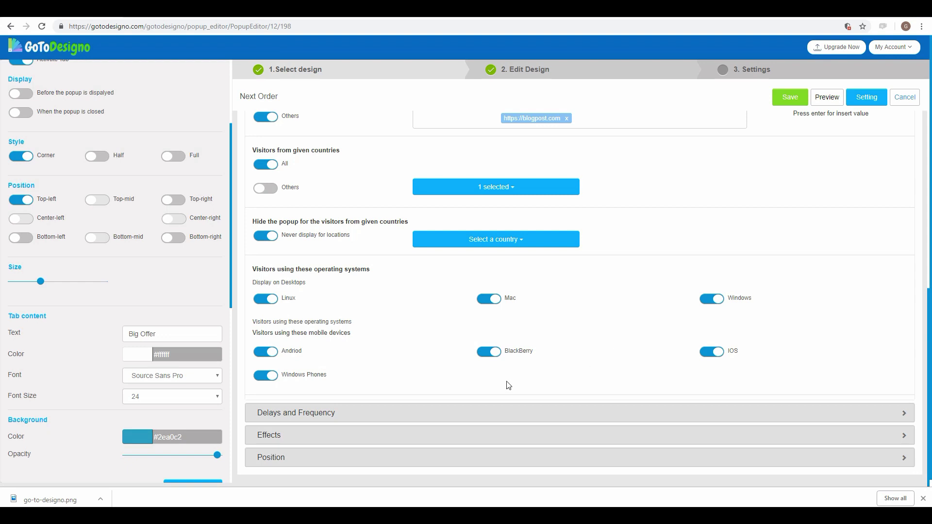
Step: Stop showing the popup on Linux, Mac and Windows desktops
left_click(266, 299)
left_click(489, 299)
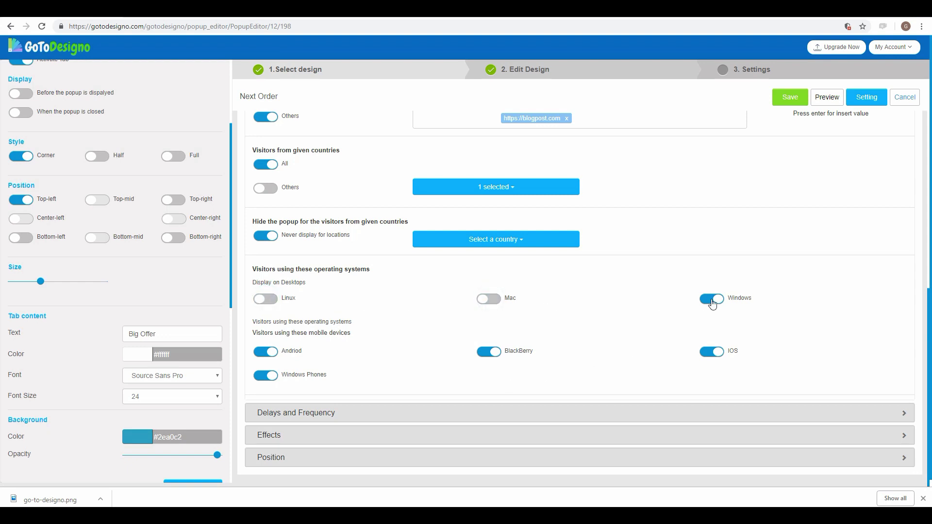
left_click(712, 298)
scroll(346, 357, "down", 1)
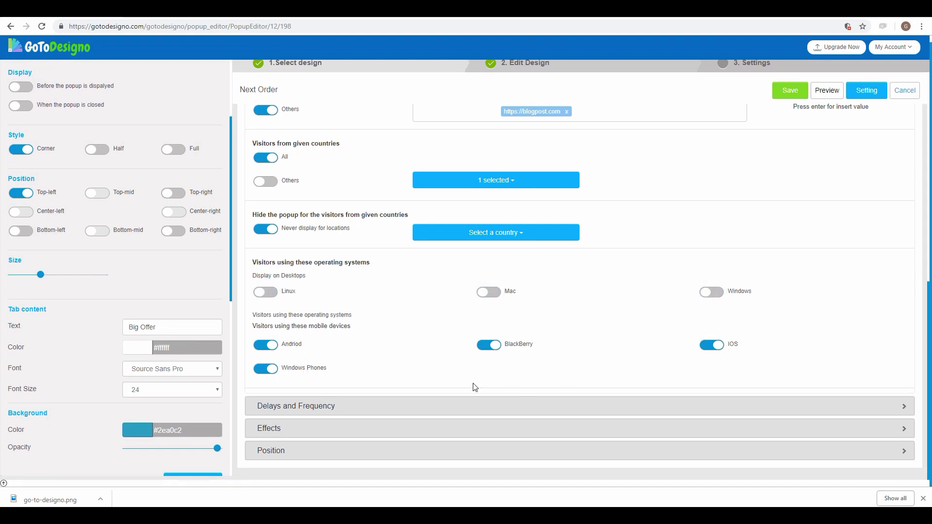
left_click(318, 406)
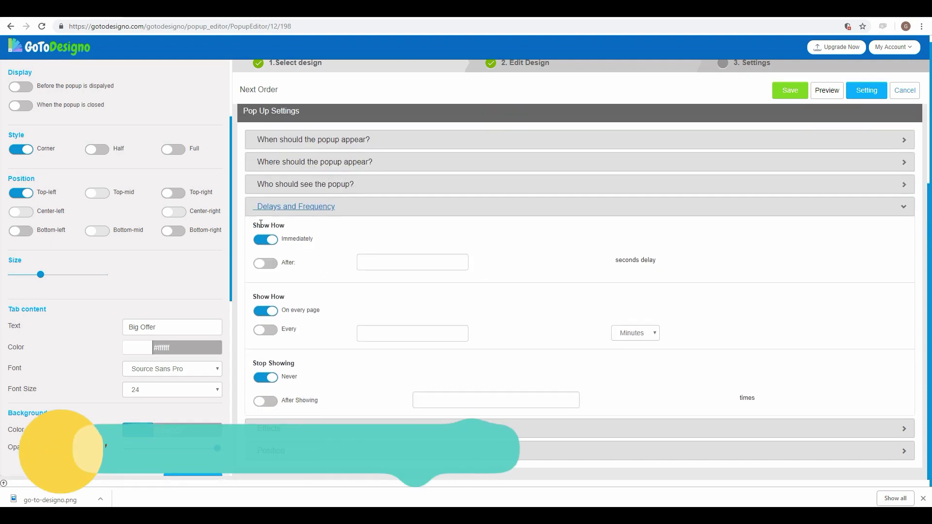
Step: Try a 20-second delay, then set the popup back to appear immediately
left_click(266, 263)
left_click(410, 265)
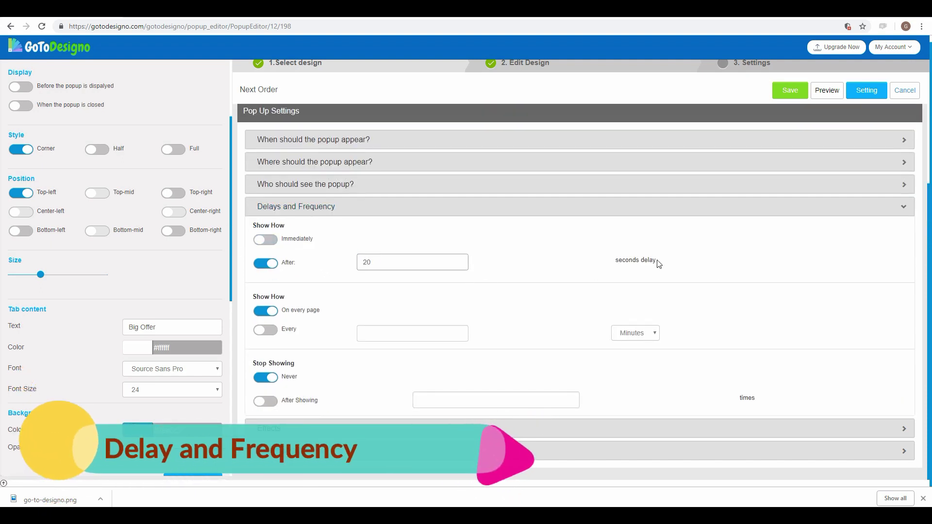
type("20")
left_click_drag(659, 263, 612, 262)
left_click(738, 266)
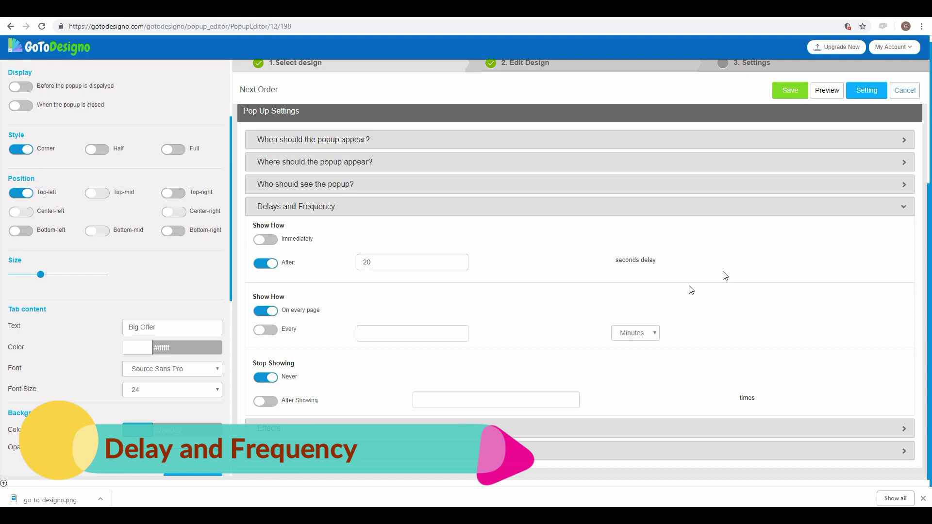
left_click(266, 240)
Step: Repeat the popup every 2 hours
left_click(266, 331)
left_click(387, 335)
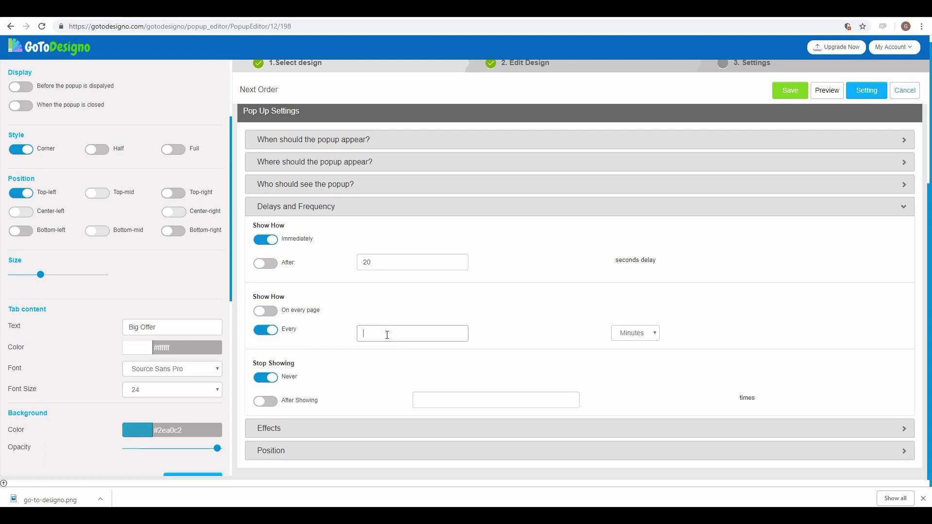
left_click(636, 333)
left_click(636, 358)
Step: Stop the popup after 3 showings and collapse Delays and Frequency
left_click(266, 401)
left_click(459, 406)
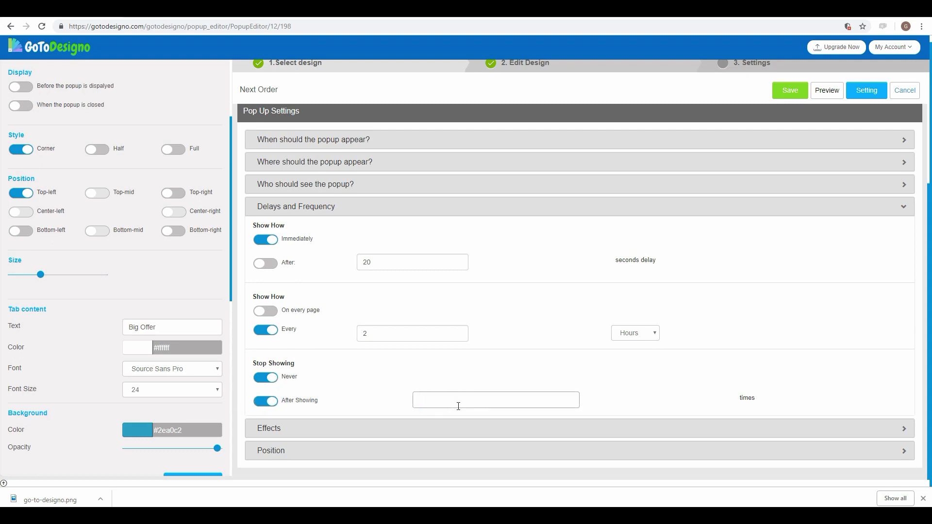
left_click(663, 399)
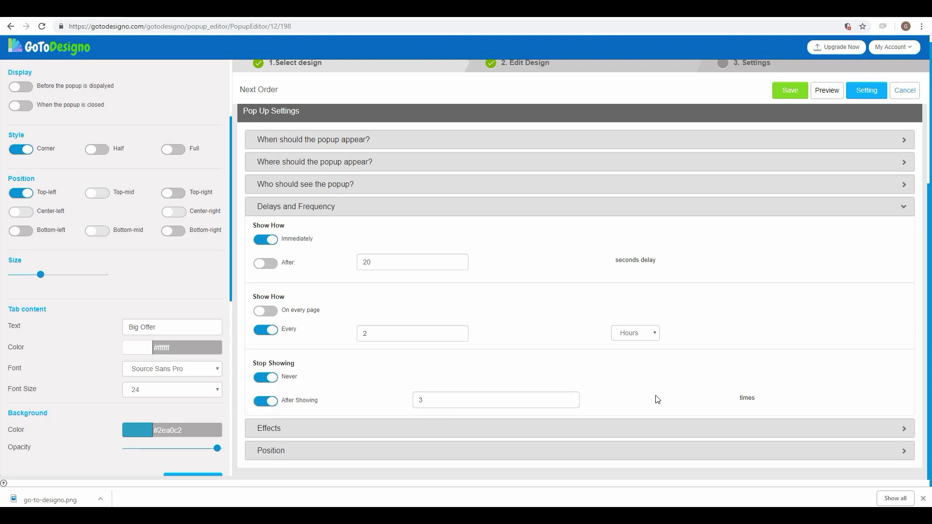
left_click(289, 208)
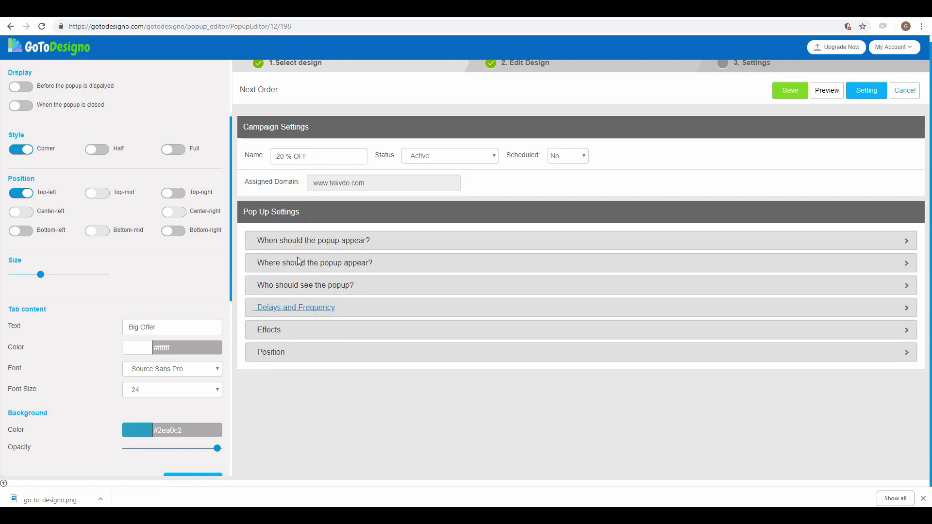
Step: Review the popup animation styles and leave the effect unchanged
left_click(276, 331)
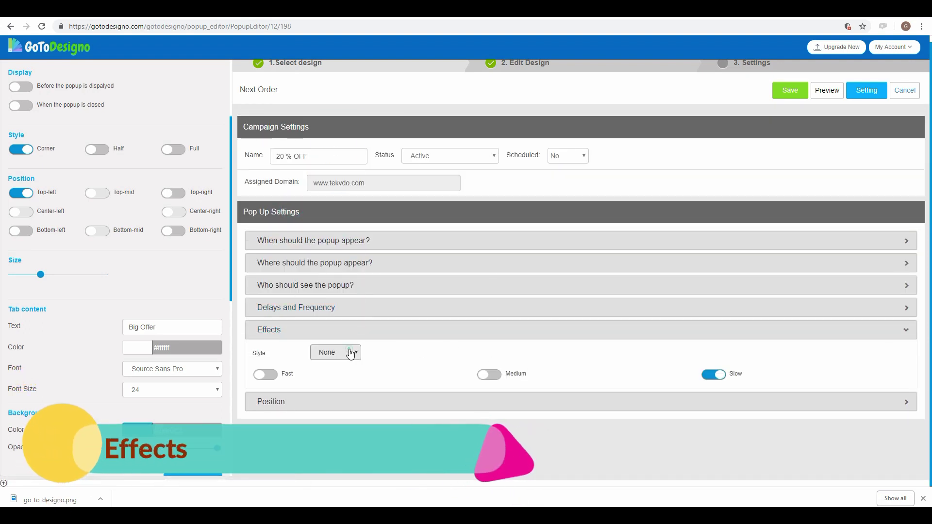
left_click(350, 354)
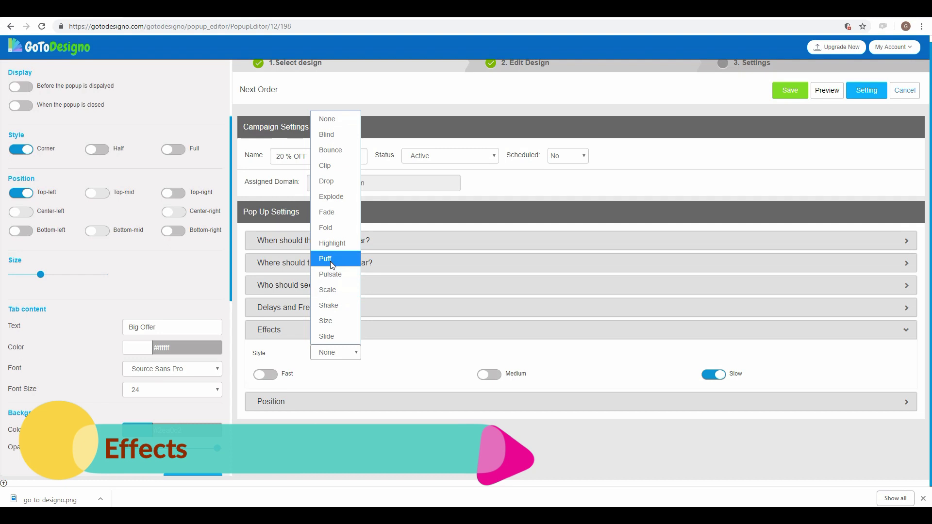
left_click(414, 340)
left_click(270, 333)
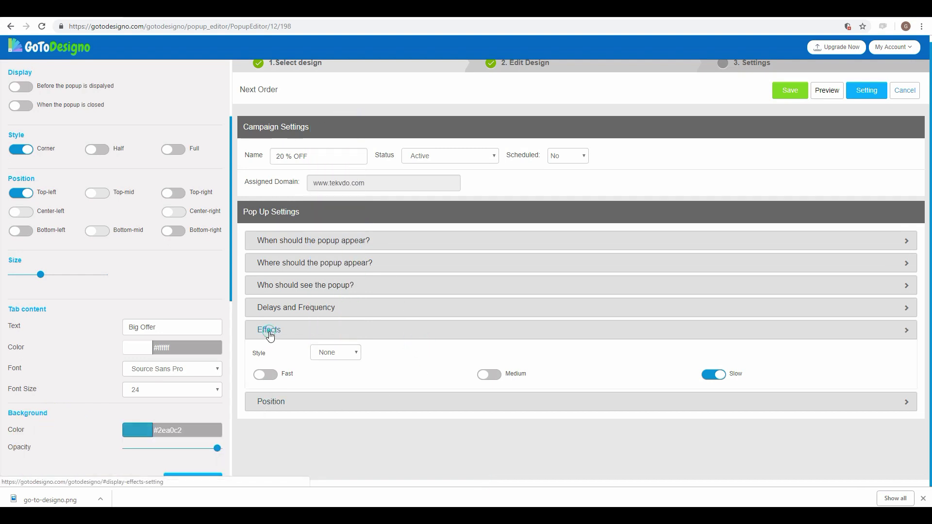
Step: Try the Top Left position, set the popup back to Center Center, and save
left_click(273, 352)
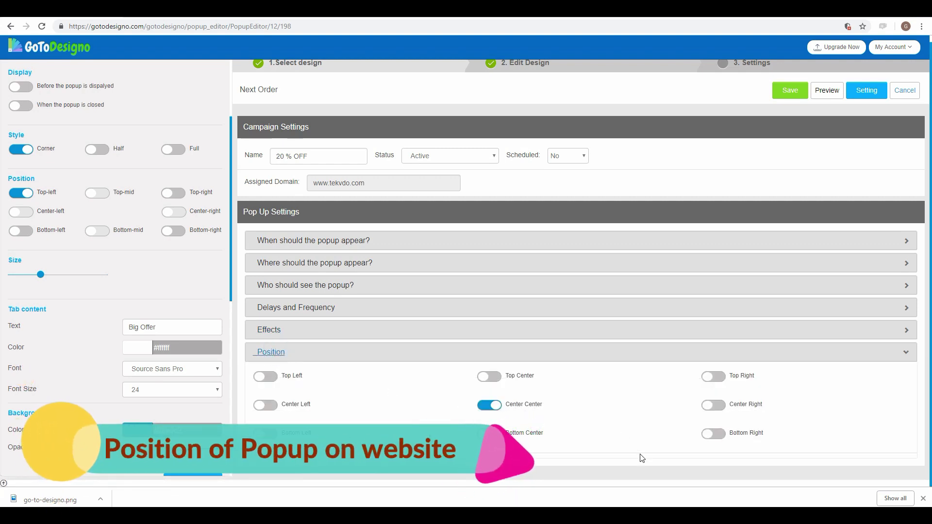
left_click(266, 377)
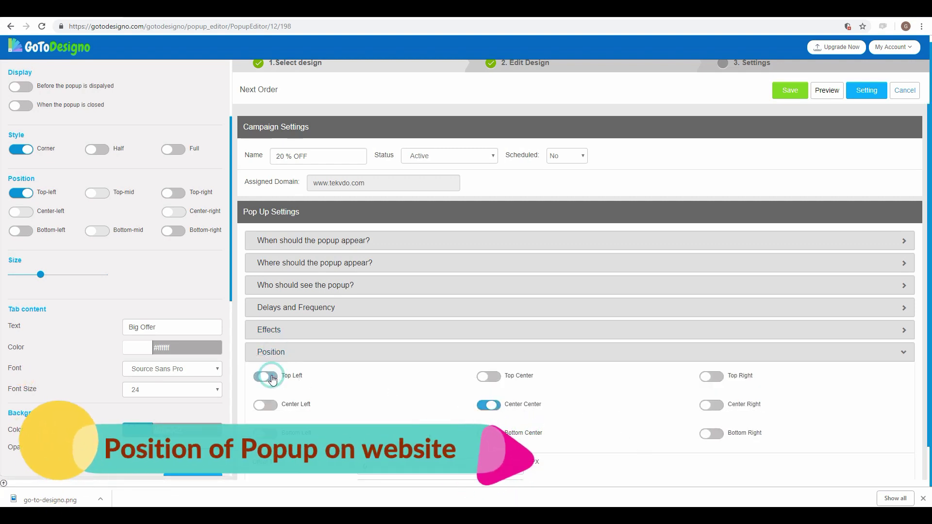
left_click(492, 405)
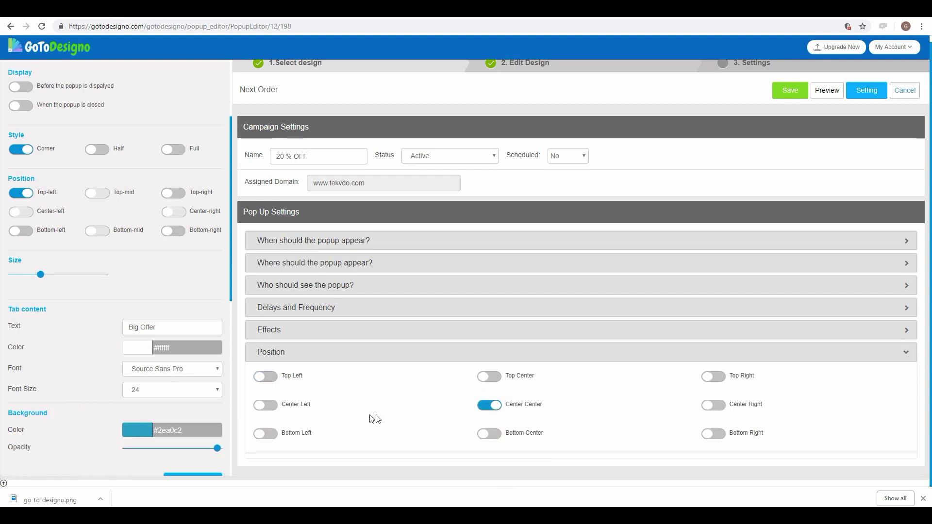
left_click(788, 94)
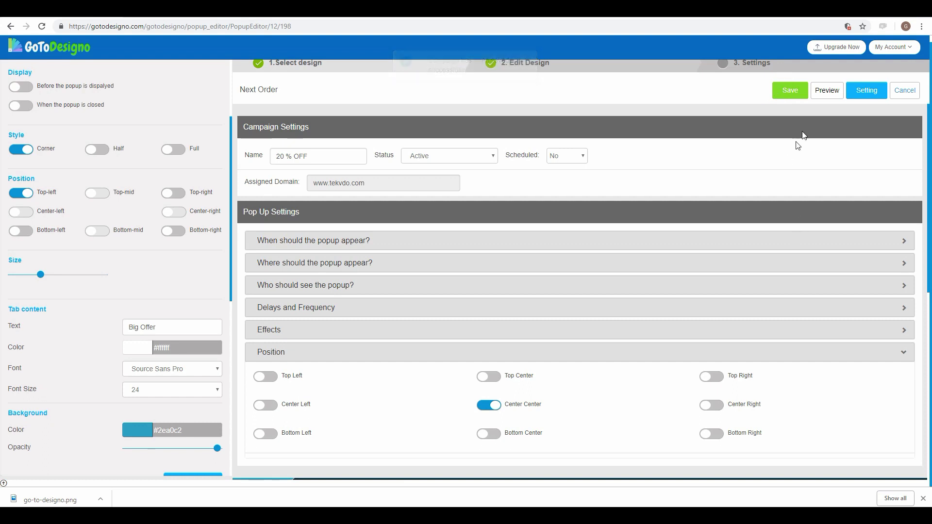
Step: Preview the centred popup, then move it to Bottom Right and preview again
left_click(831, 93)
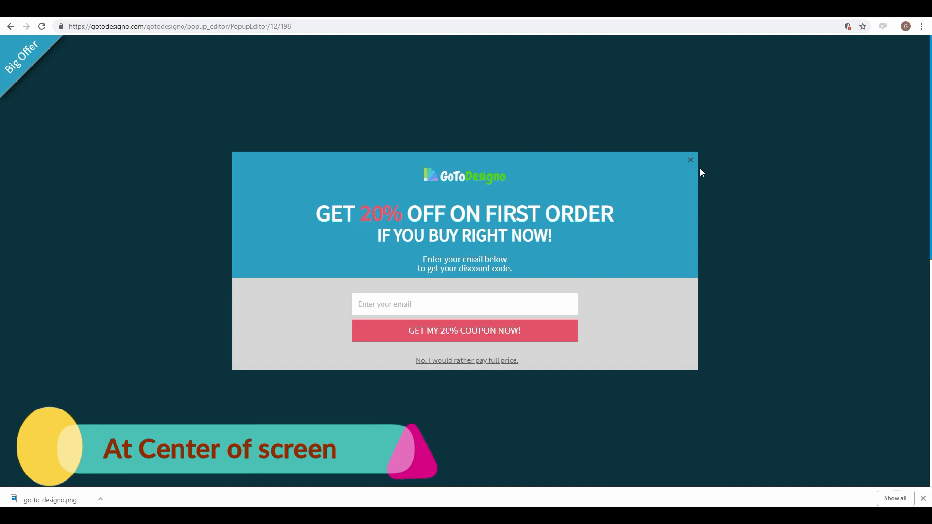
left_click(690, 161)
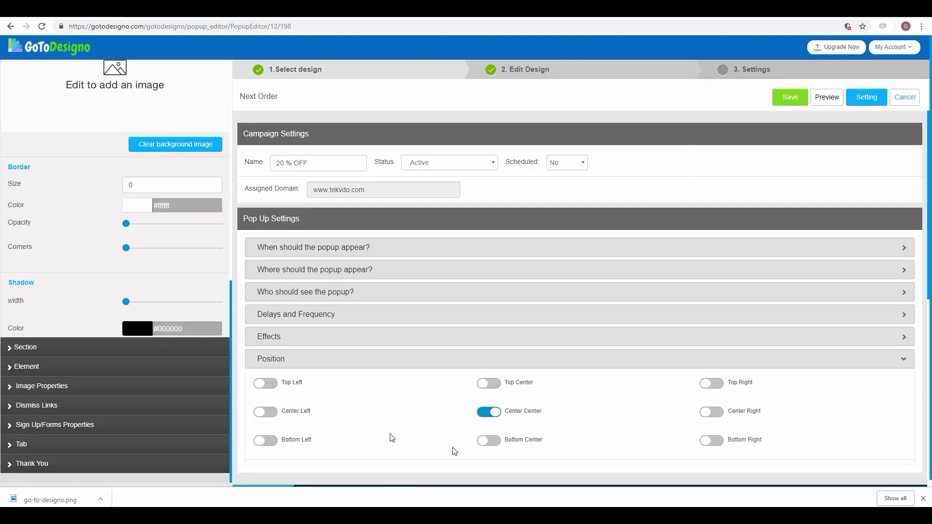
left_click(718, 443)
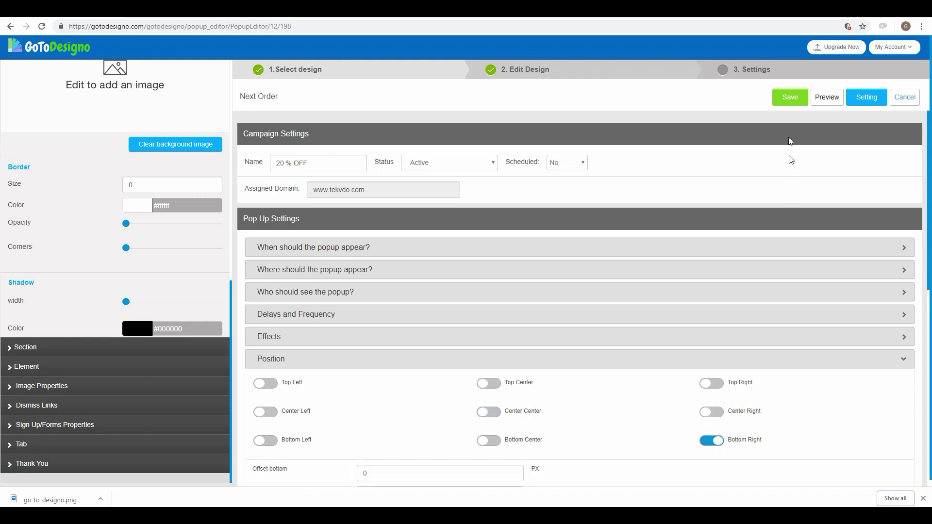
left_click(828, 102)
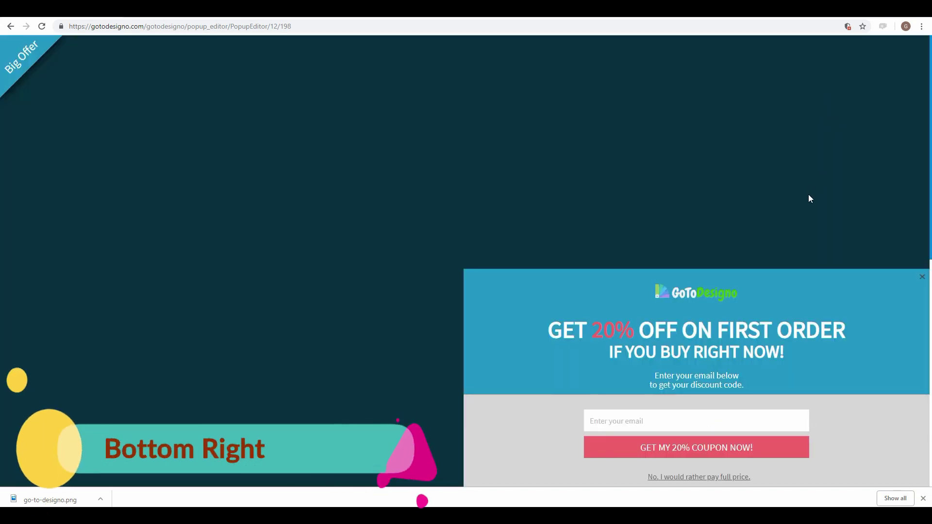
left_click(921, 278)
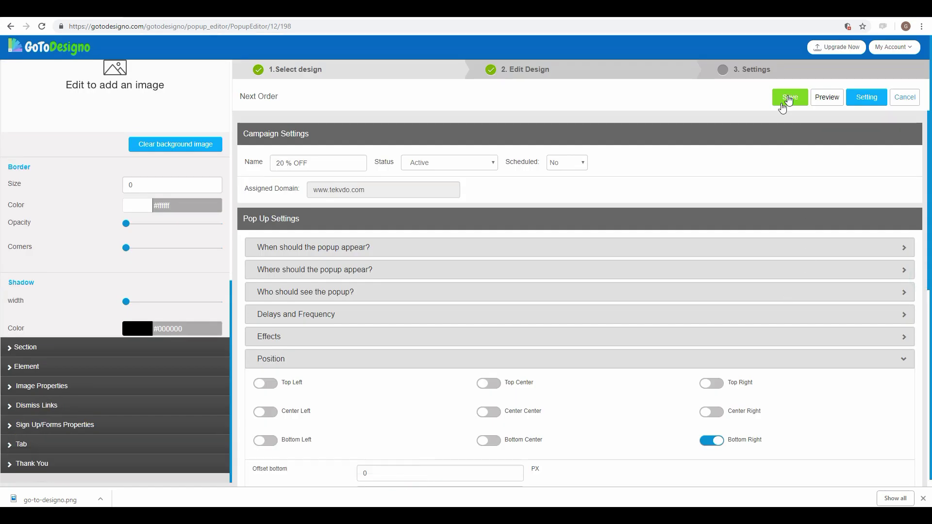
Step: Put the popup back at Center Center
left_click(489, 412)
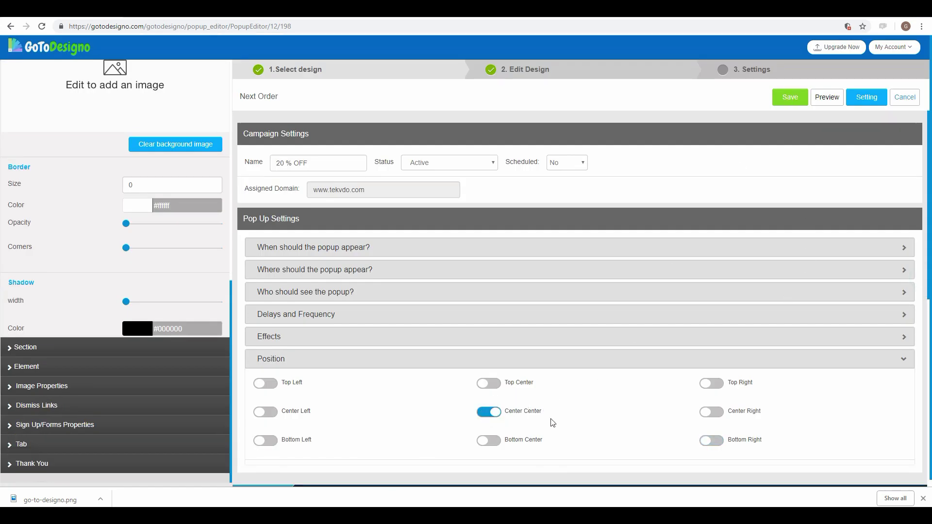
scroll(630, 350, "down", 1)
scroll(630, 350, "down", 4)
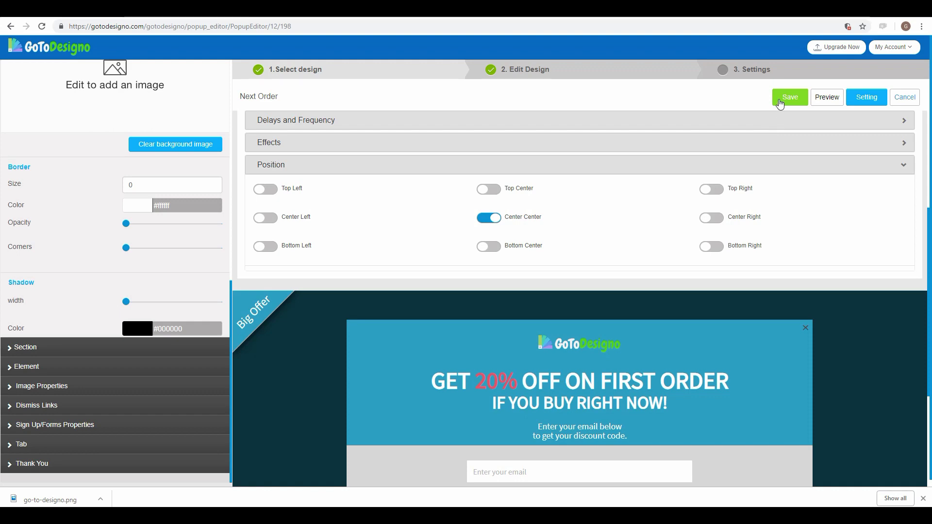
Step: Save the campaign and copy the popup installation script from the Tracking Code page
left_click(780, 101)
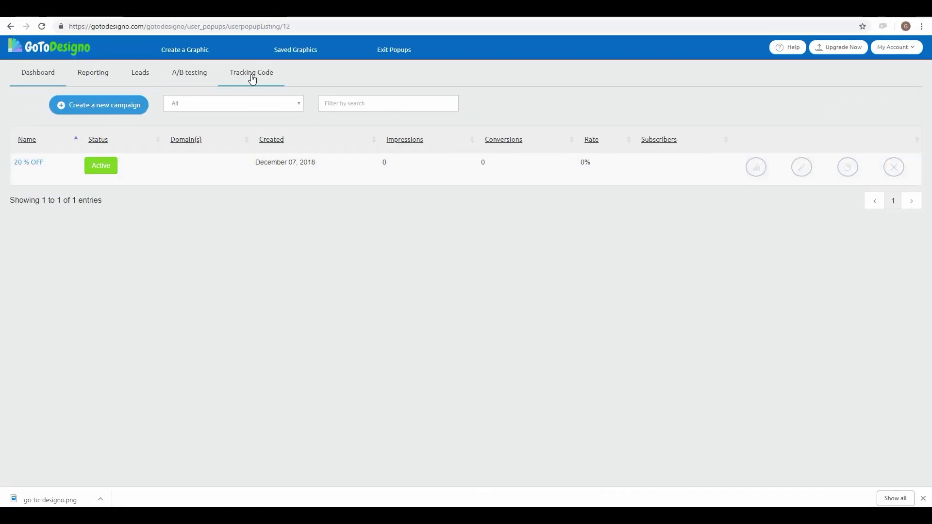
left_click(252, 73)
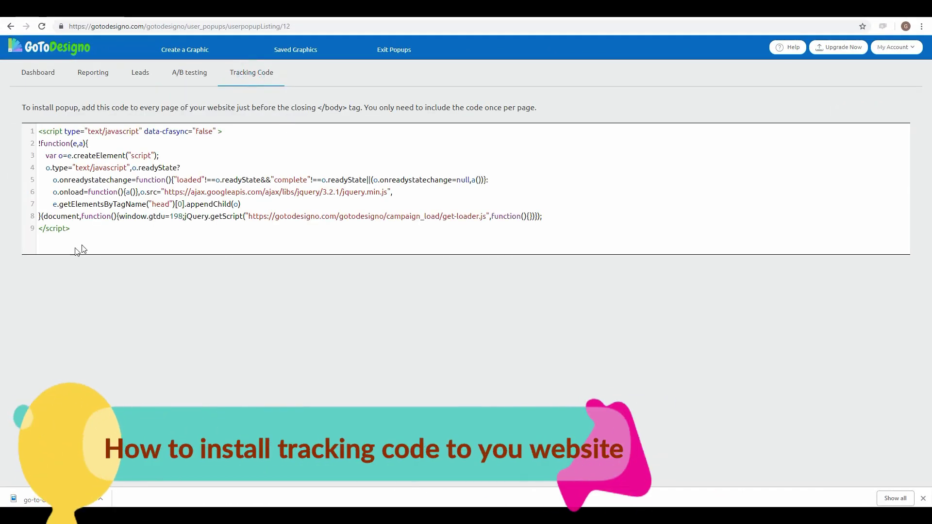
left_click_drag(73, 229, 39, 131)
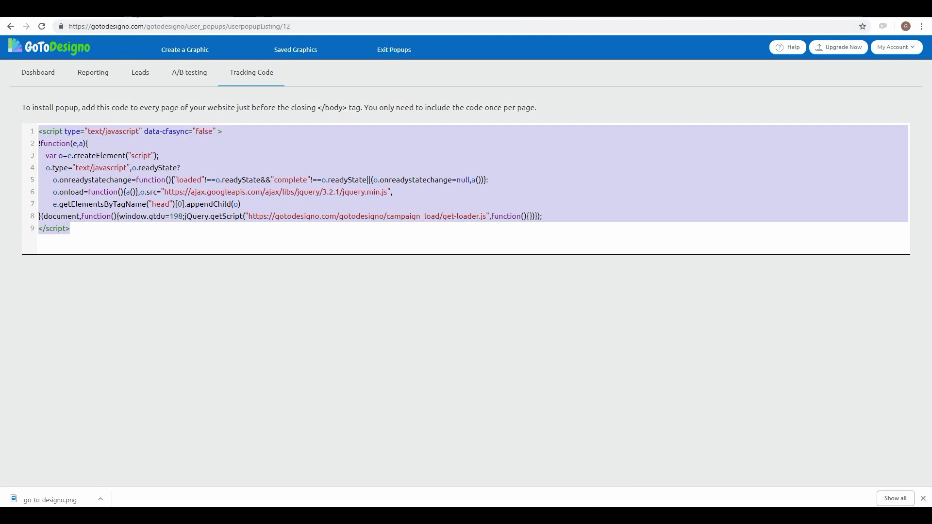
key("alt+Tab")
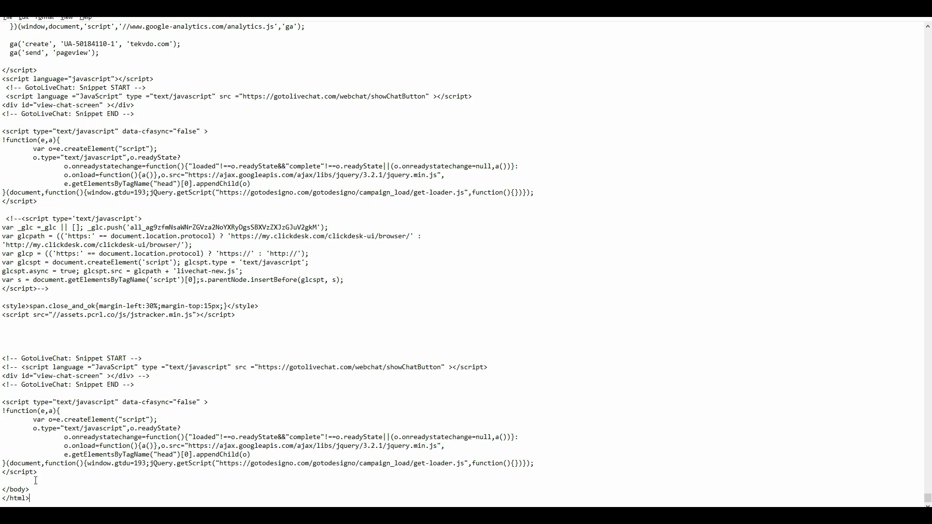
Step: Paste the GoToDesigno tracking script just above </body> in the site's HTML source
left_click(36, 481)
scroll(183, 480, "down", 2)
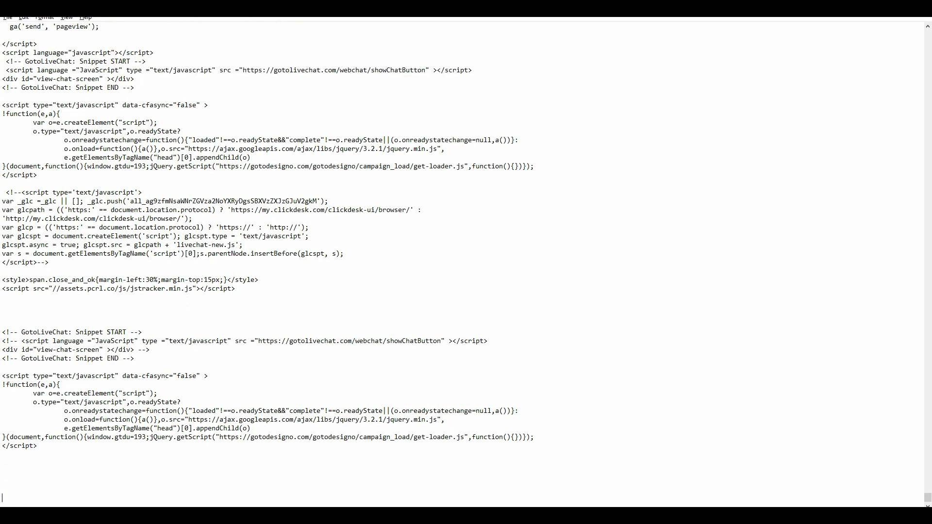
left_click(183, 480)
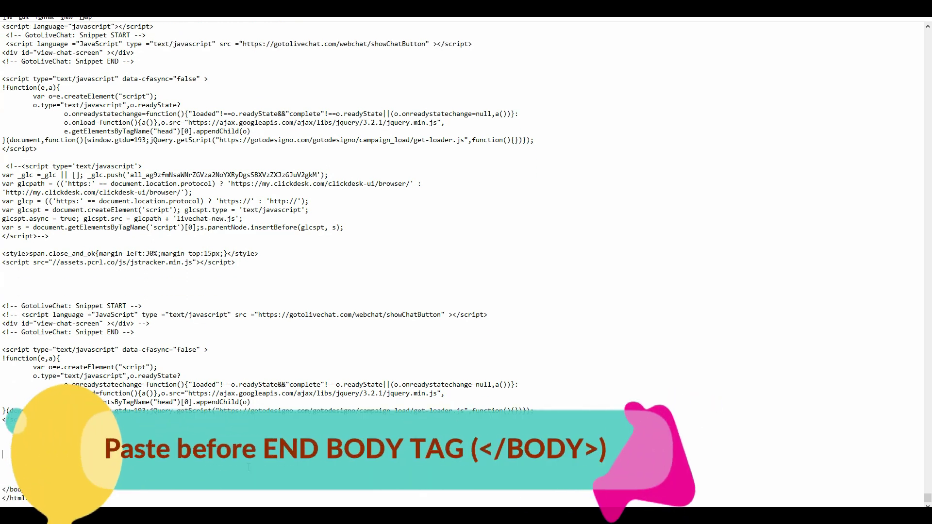
type("<script type=\"text/javascript\" data-cfasync=\"false\" > !function(e,a){ \tvar o=e.createElement(\"script\"); \to.type=\"text/javascript\",o.readyState? \t\to.onreadystatechange=function(){\"loaded\"!==o.readyState&&\"complete\"!==o.readyState||(o.onreadystatechange=null,a())}: \t\to.onload=function(){a()},o.src=\"https://ajax.googleapis.com/ajax/libs/jquery/3.2.1/jquery.min.js\", \t\te.getElementsByTagName(\"head\")[0].appendChild(o) }(document,function(){window.gtdu=193;jQuery.getScript(\"https://gotodesigno.com/gotodesigno/campaign_load/get-loader.js\",function(){})}); </script>")
scroll(349, 267, "down", 2)
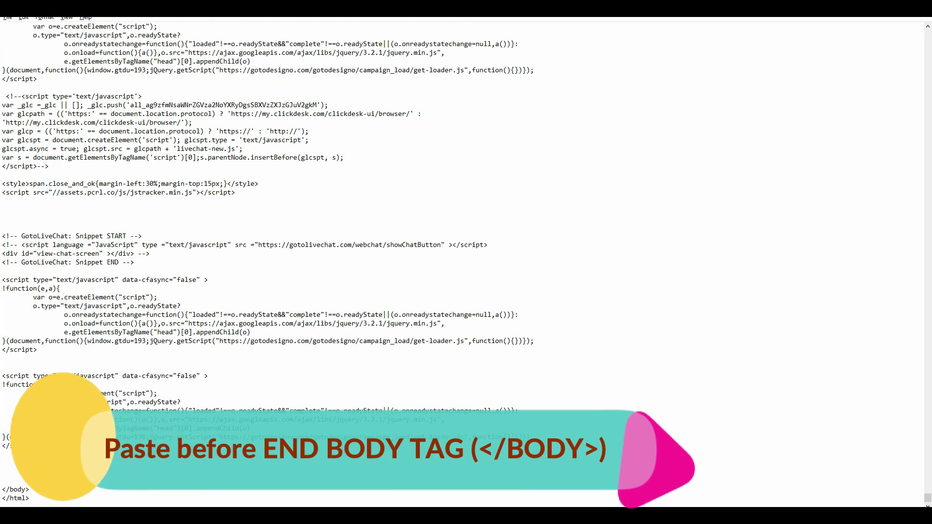
left_click_drag(38, 446, 3, 377)
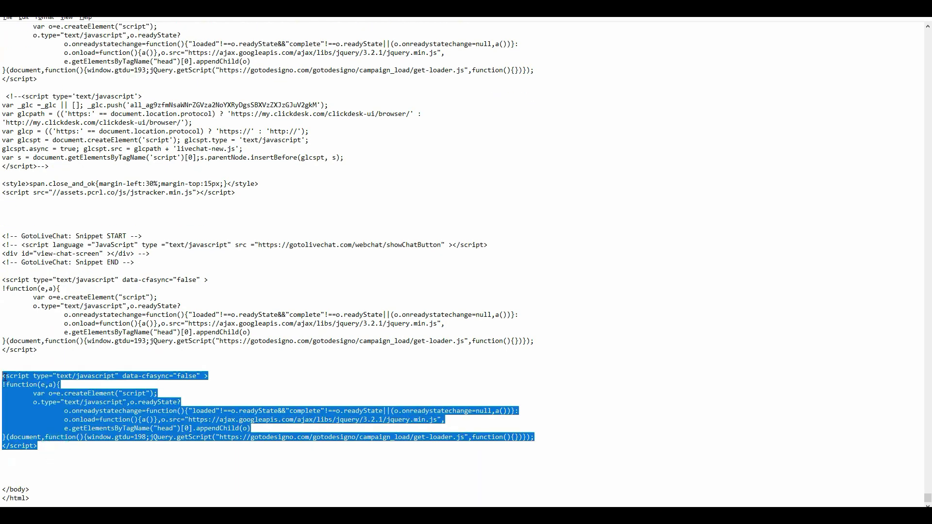
left_click(279, 366)
key("alt+Tab")
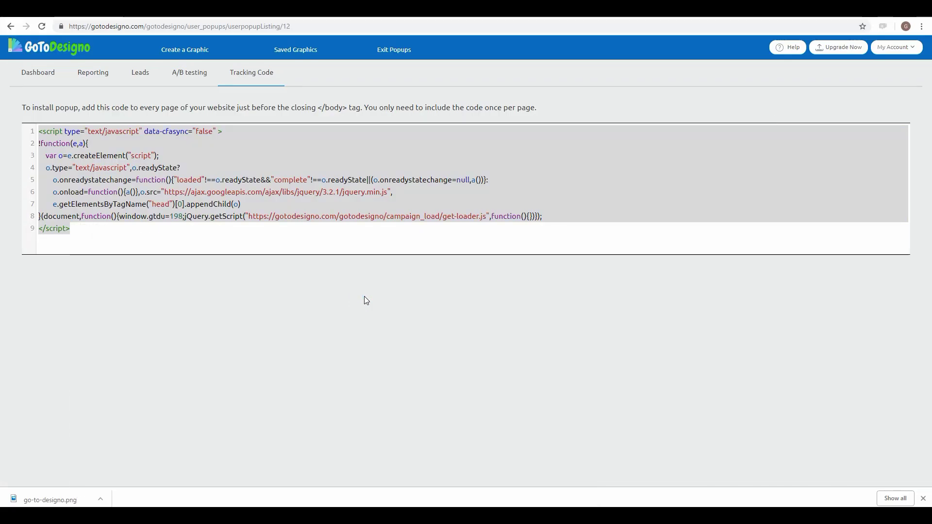
Step: Return to the Dashboard, where the '20 % OFF' campaign is listed as Active
left_click(52, 74)
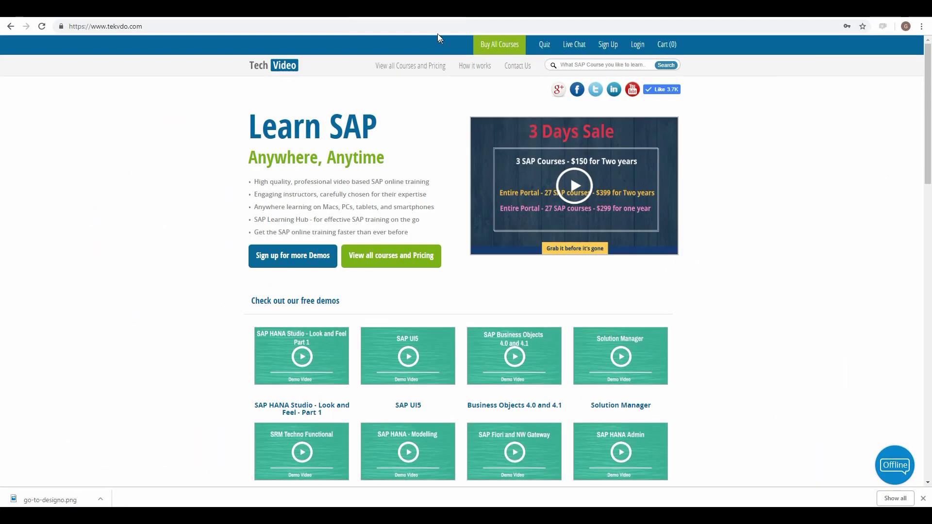
Step: Reload tekvdo.com, confirm the 20% off popup appears, and close it
left_click(437, 26)
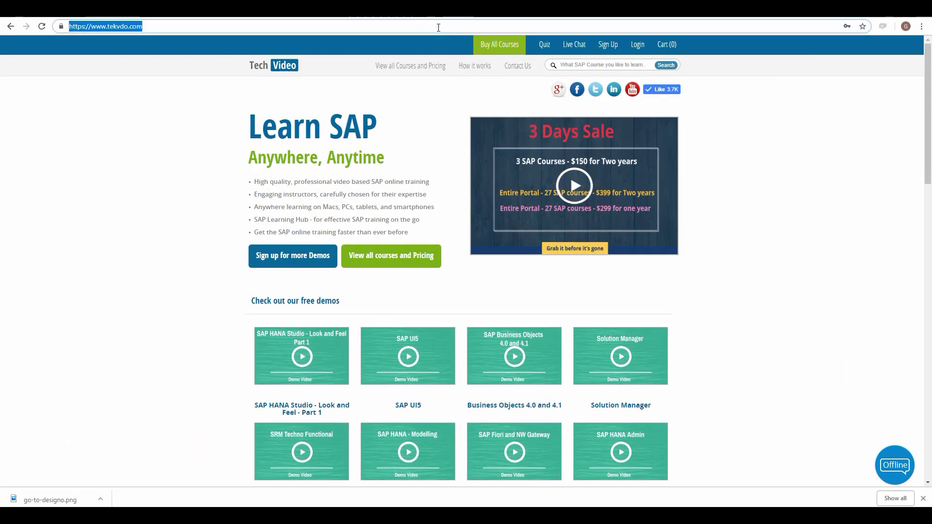
key("Return")
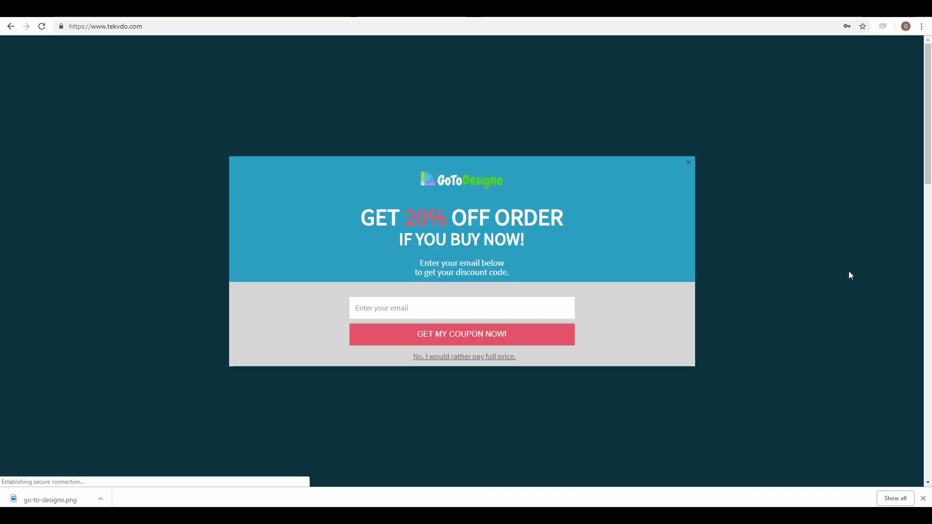
left_click(690, 166)
key("ctrl+Tab")
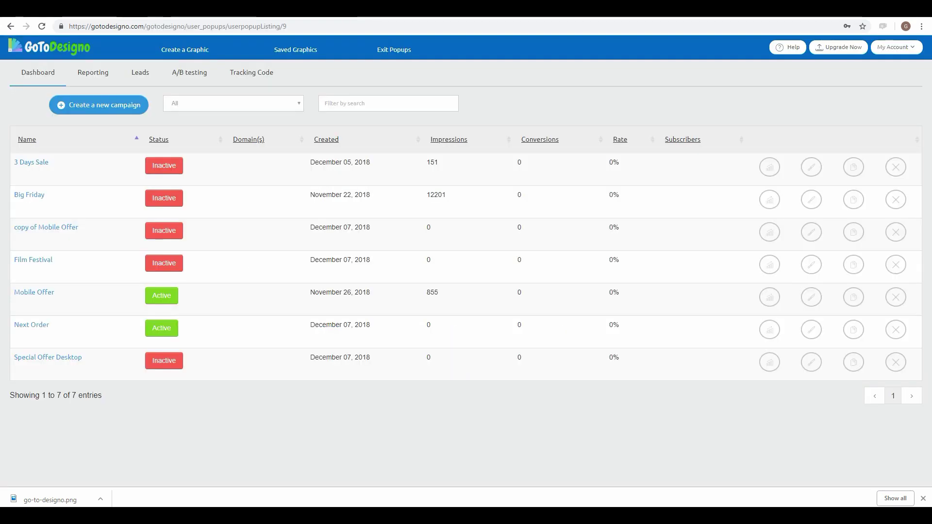
Step: Open the Next Order campaign and keep its popup width at Large
left_click(34, 327)
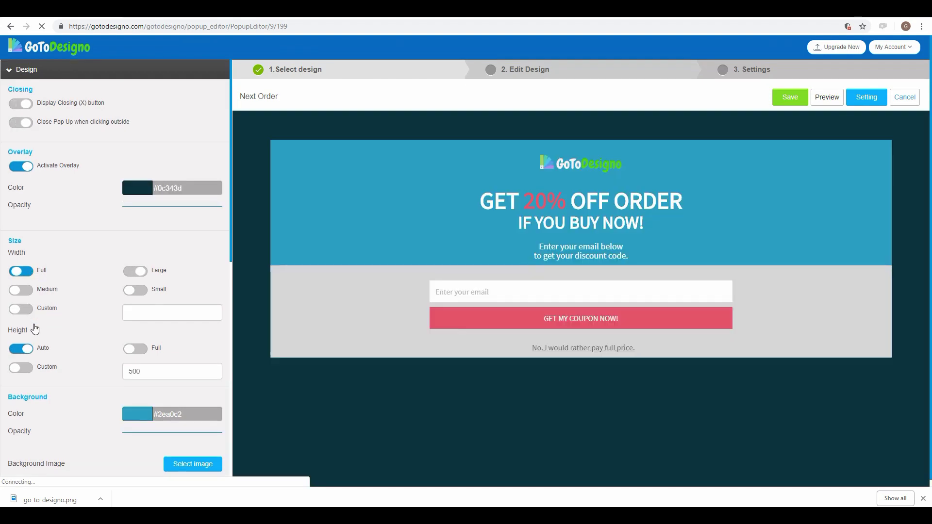
left_click(33, 290)
left_click(143, 273)
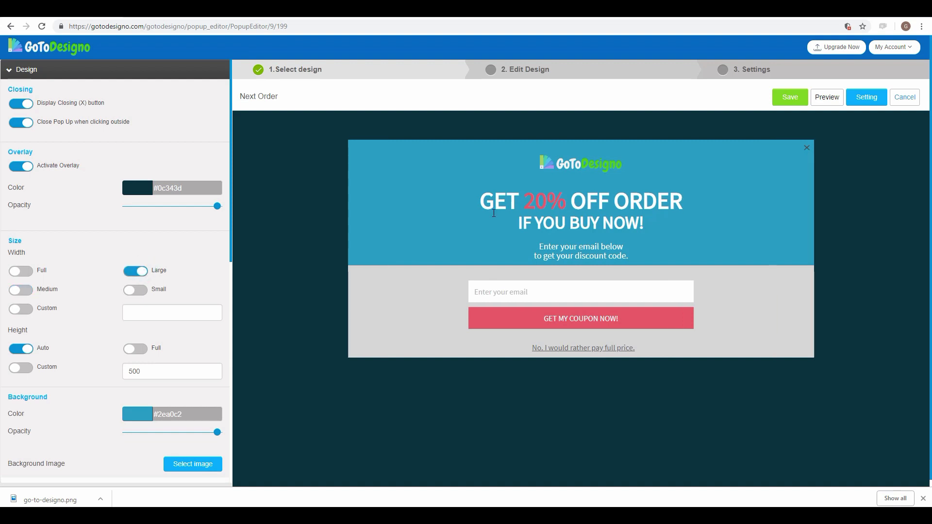
left_click(871, 104)
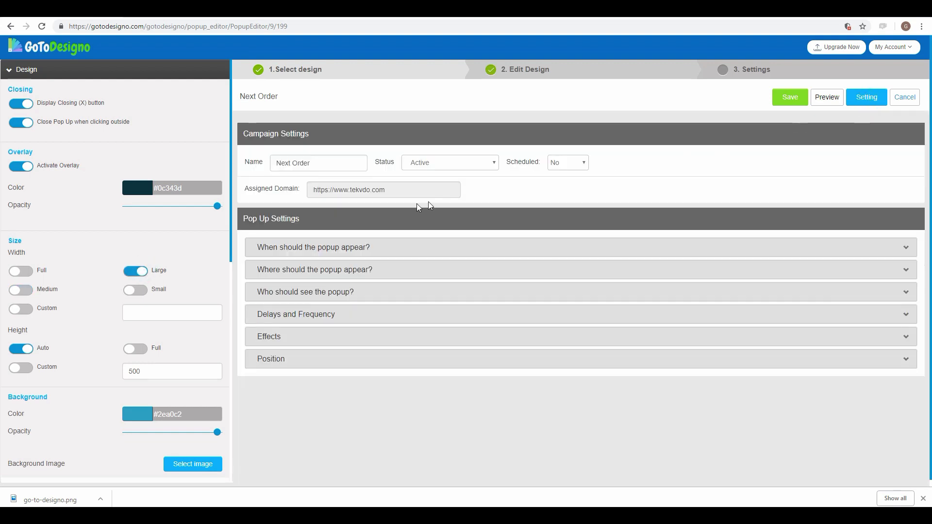
Step: Switch the Next Order popup trigger to On Exit and save the campaign
left_click(350, 245)
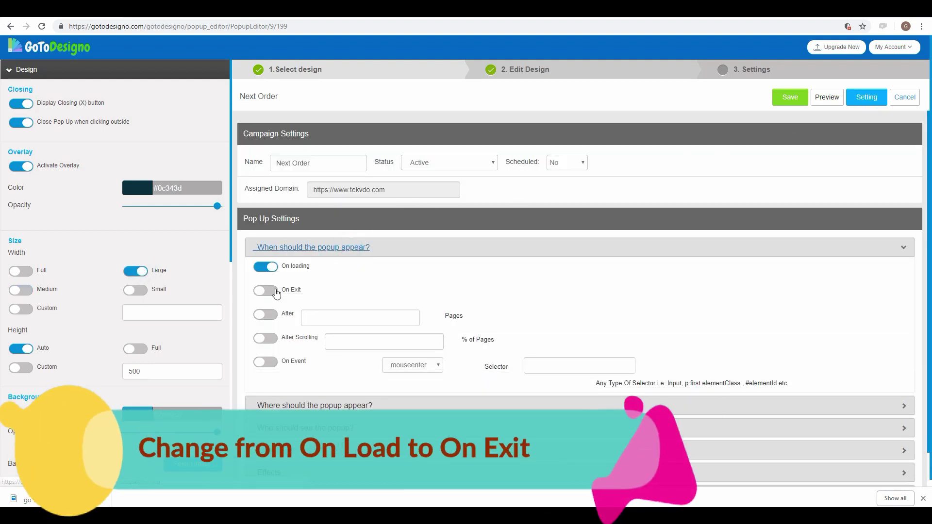
left_click(275, 290)
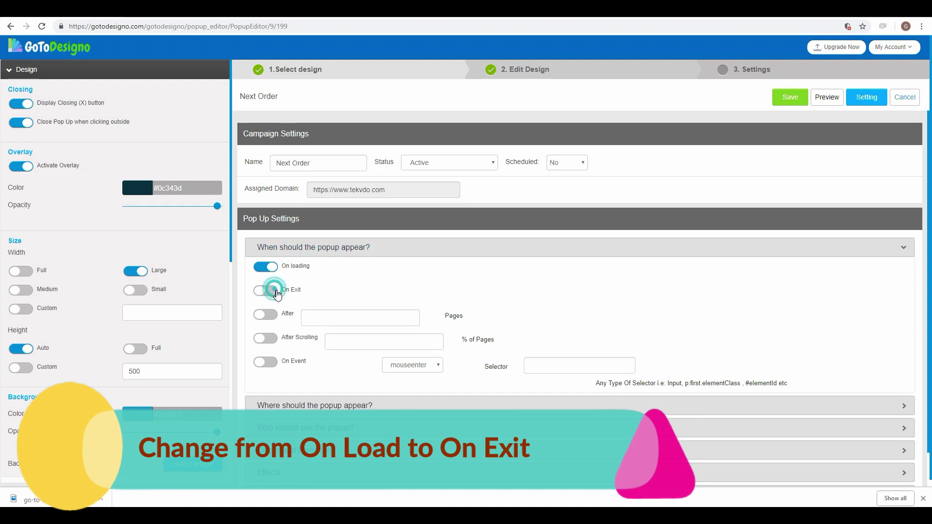
left_click(789, 99)
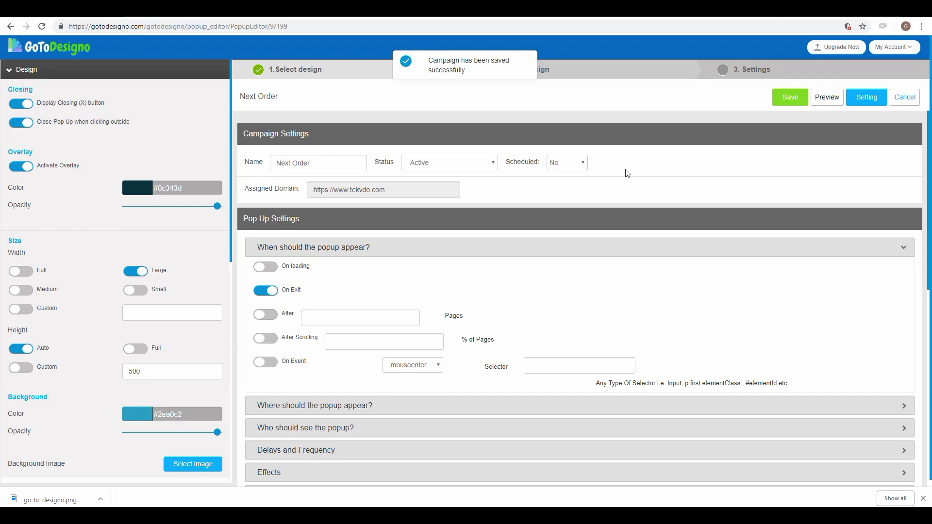
key("ctrl+Tab")
left_click(433, 27)
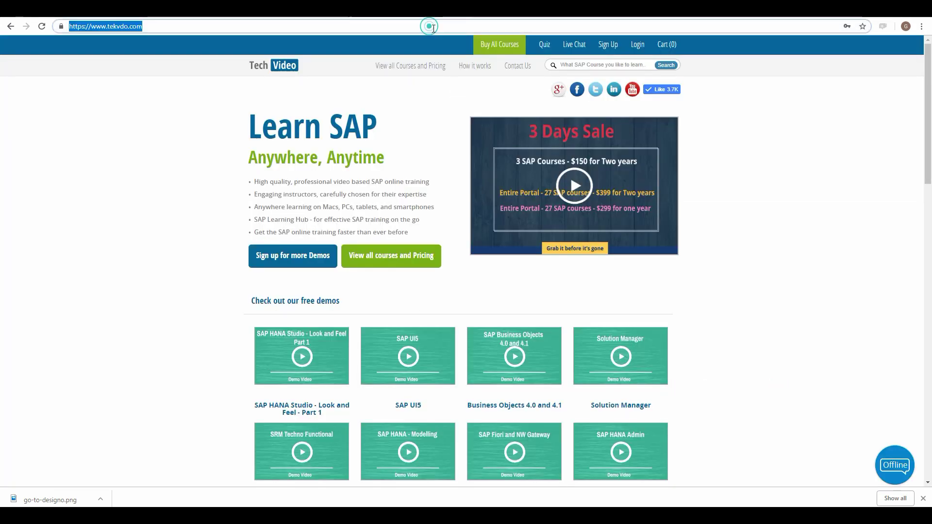
Step: Reload tekvdo.com, see the 20% exit popup when leaving the page, and dismiss it
key("Return")
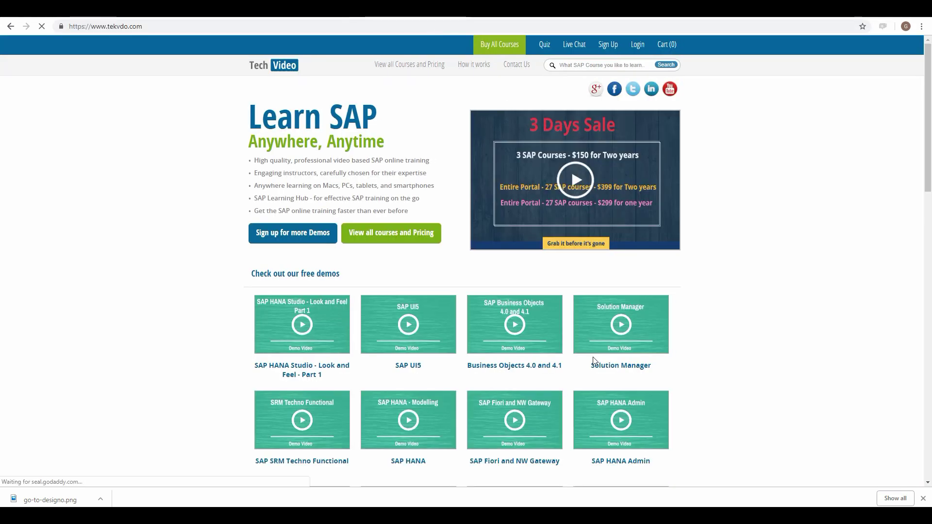
mouse_move(601, 389)
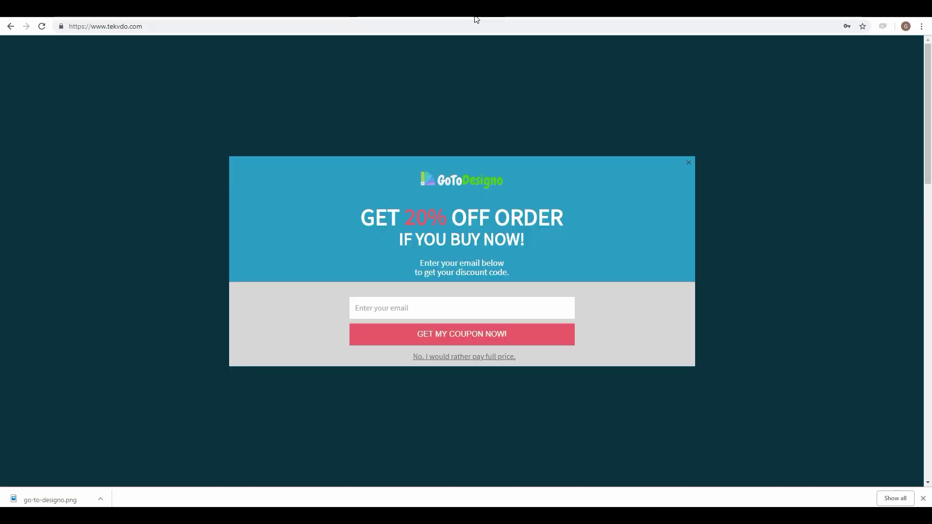
left_click(689, 164)
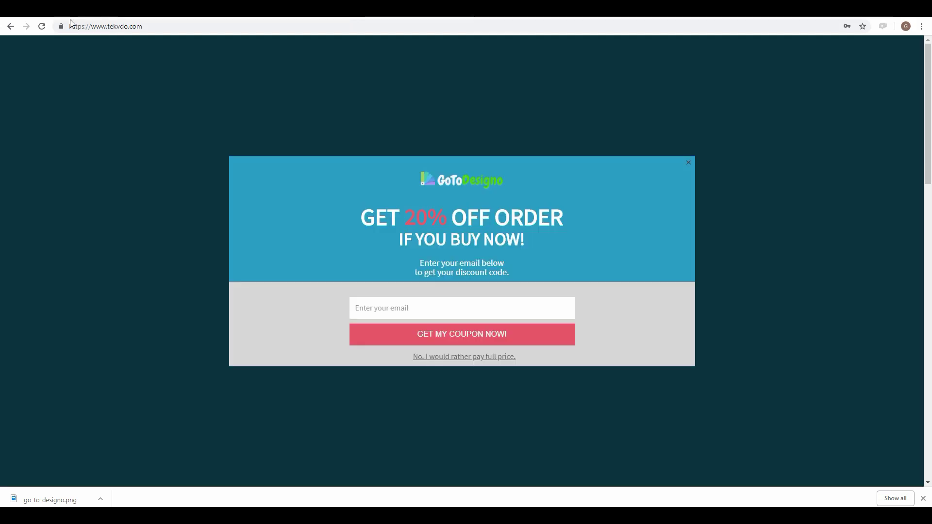
left_click_drag(70, 27, 112, 26)
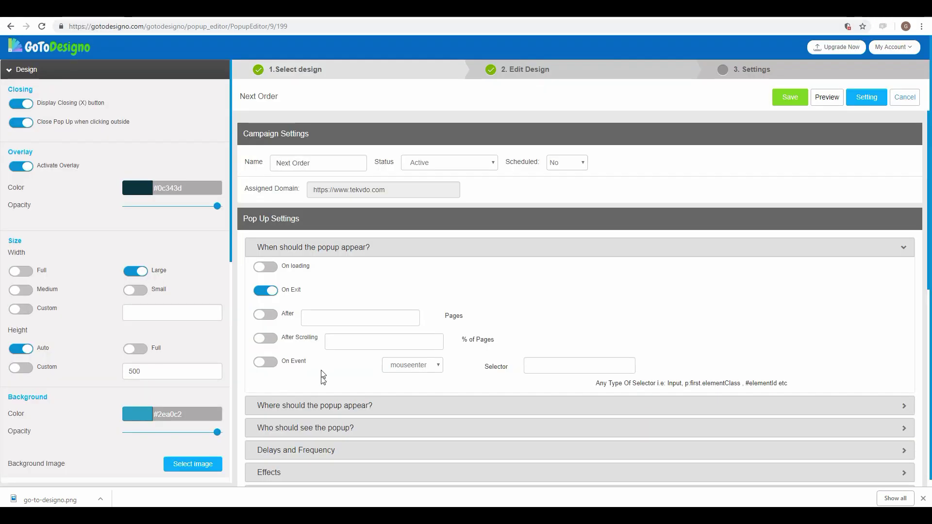
Step: Set the Next Order popup to trigger after scrolling 50% of the page and save
left_click(275, 339)
left_click(357, 341)
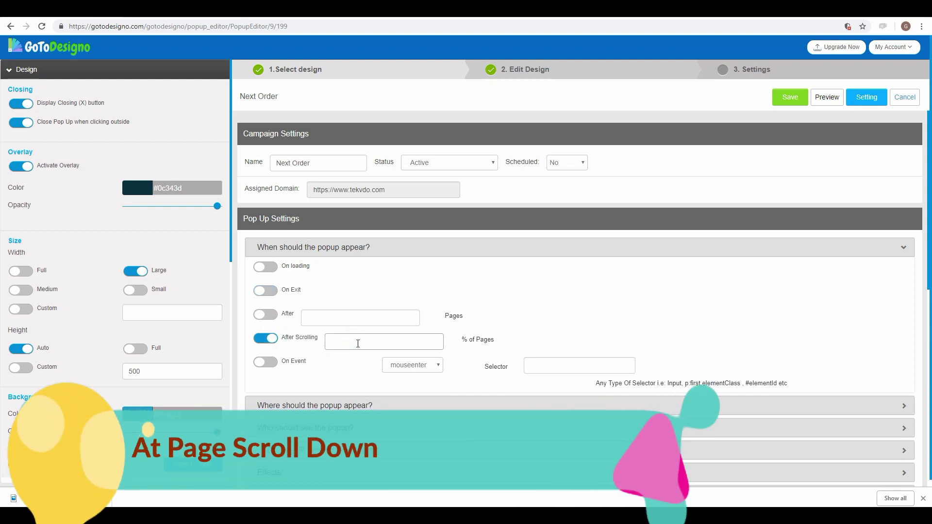
type("50")
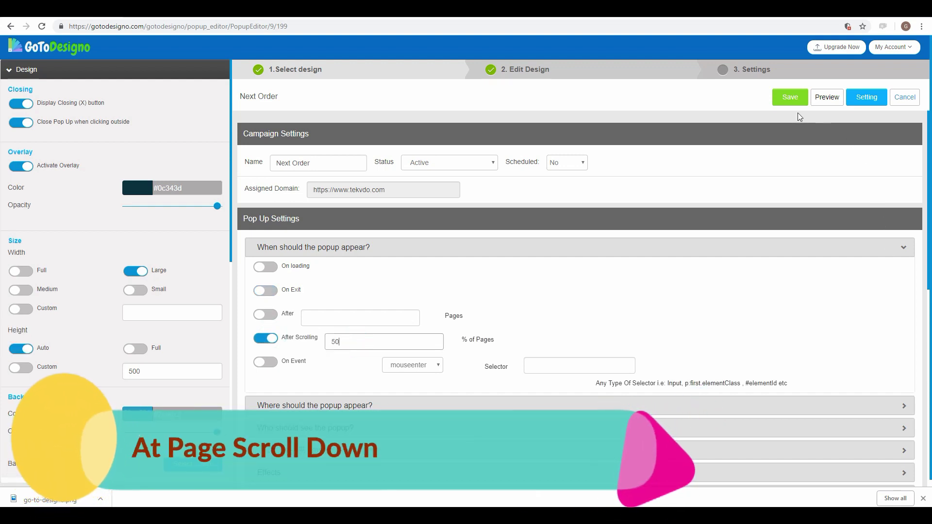
left_click(790, 98)
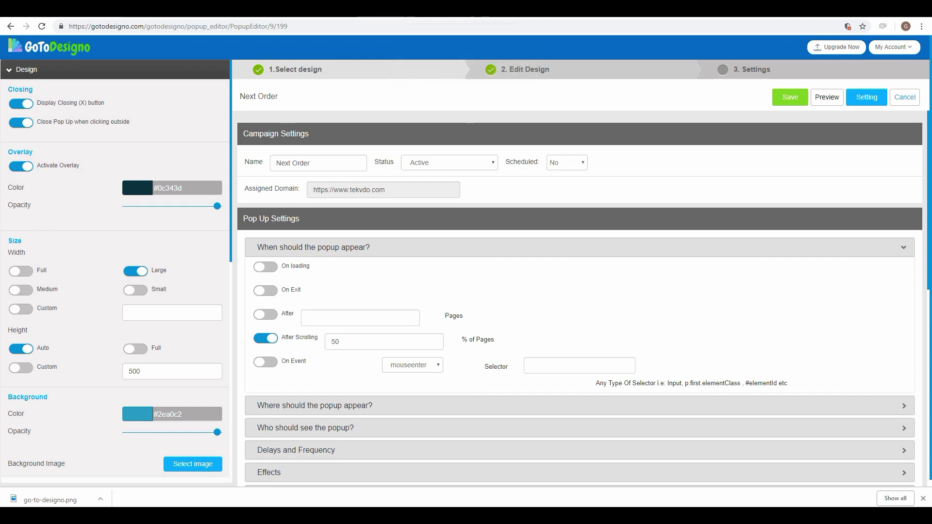
Step: Reload tekvdo.com to test the scroll-triggered popup
key("ctrl+Tab")
left_click(428, 28)
key("Return")
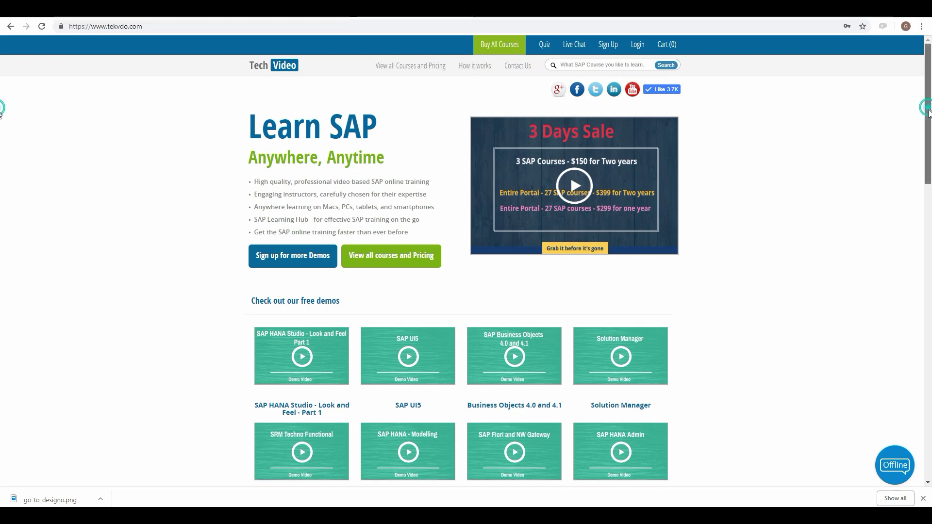
Step: Scroll tekvdo.com until the 20% coupon popup appears, close it, and return to the GoToDesigno dashboard
left_click_drag(928, 117, 929, 266)
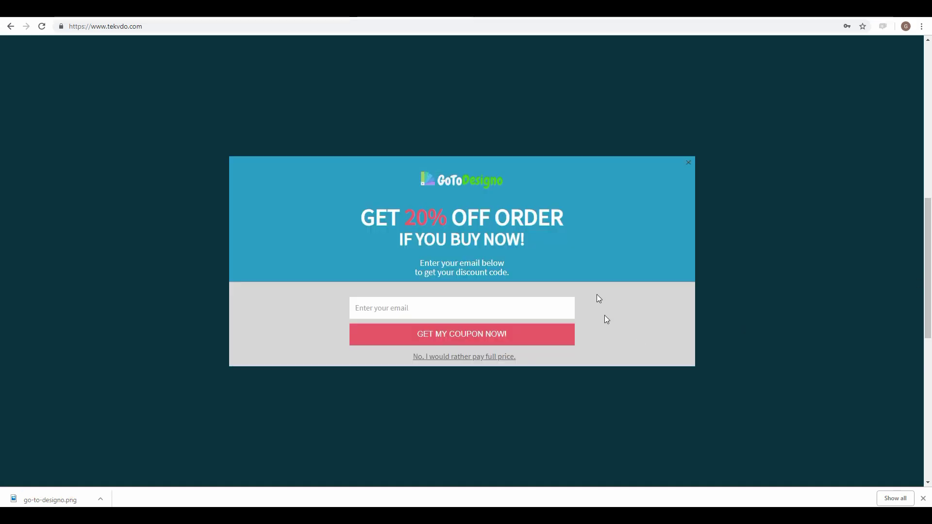
left_click(691, 164)
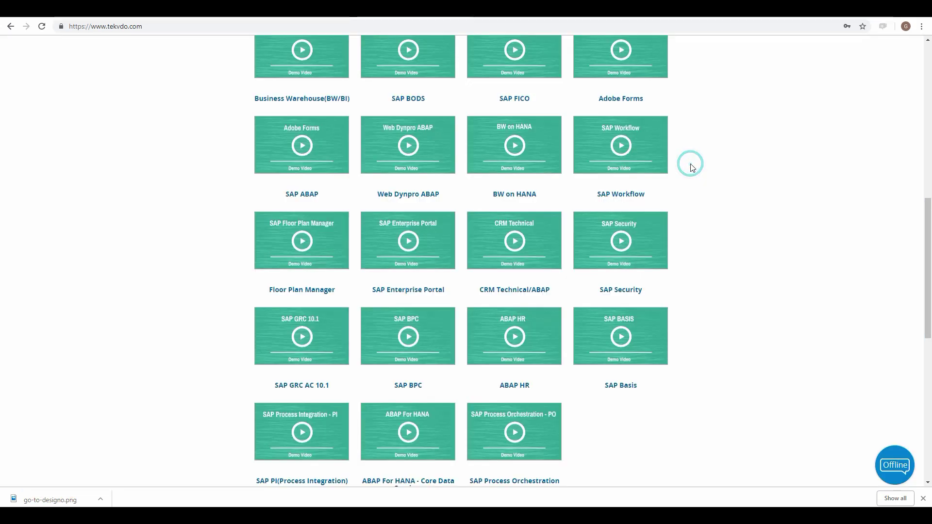
left_click(78, 16)
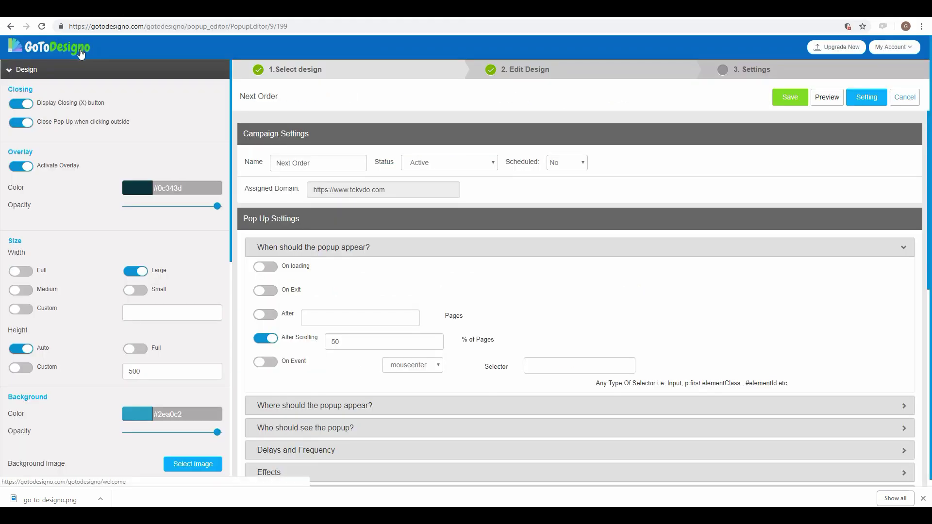
left_click(11, 26)
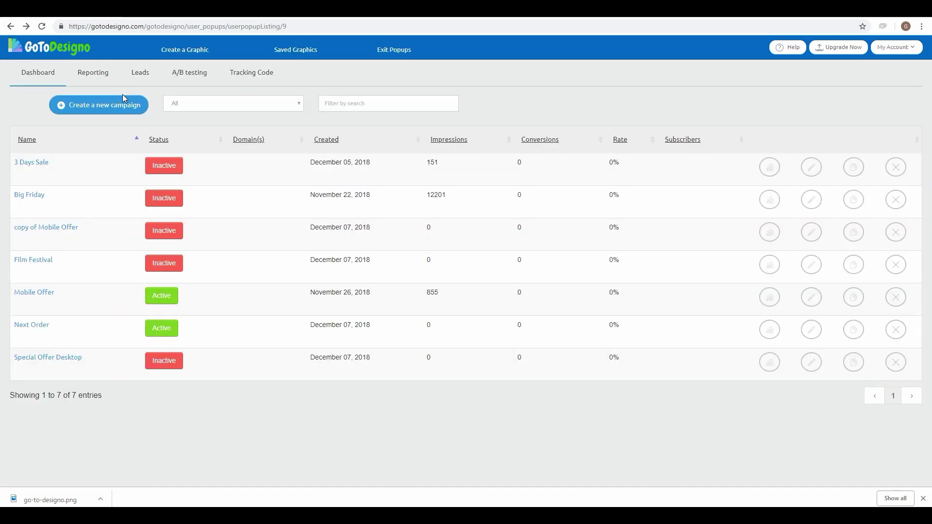
Step: Review the Reporting stats (13207 impressions, conversion rate, 396 conversions), then show the Leads table
left_click(103, 74)
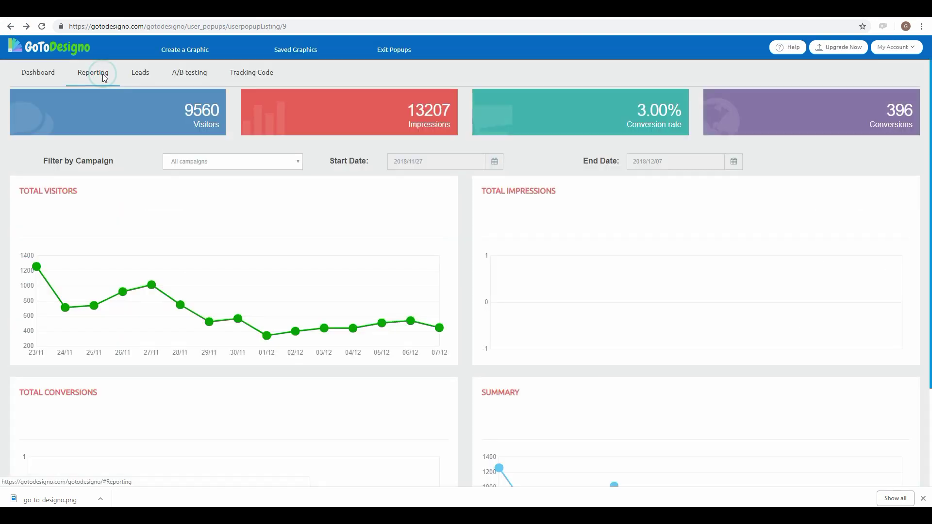
scroll(376, 315, "down", 2)
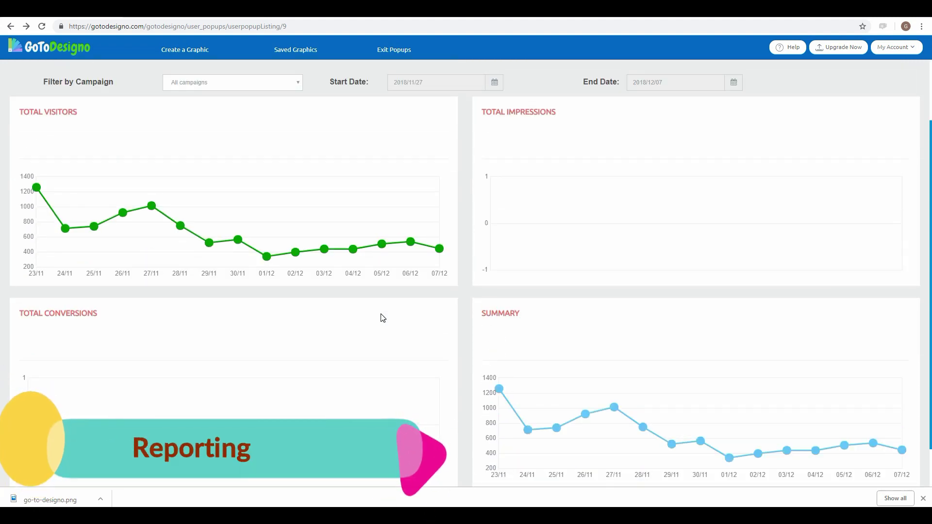
scroll(381, 317, "up", 2)
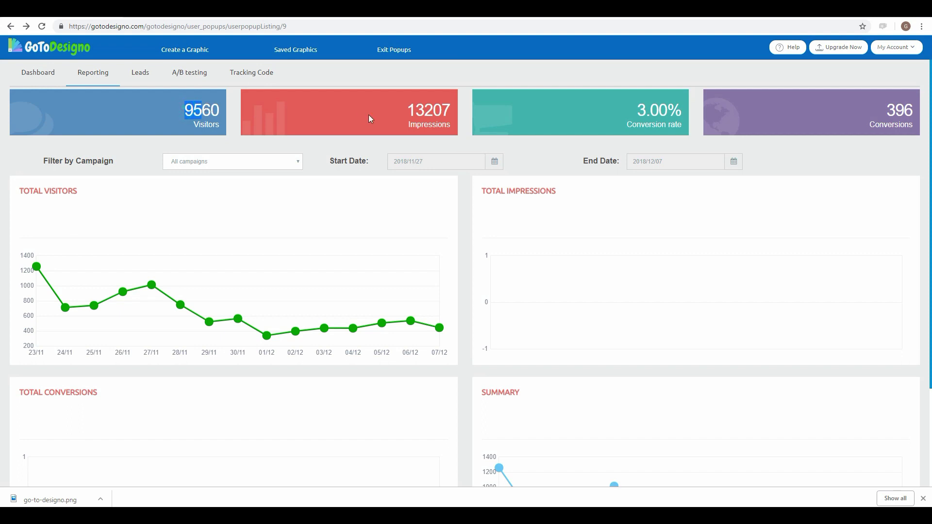
left_click_drag(412, 115, 453, 111)
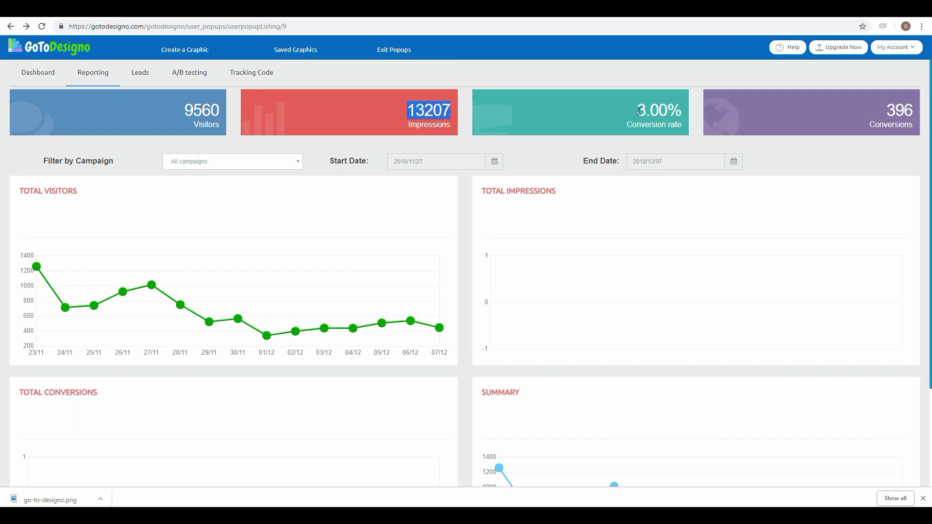
left_click_drag(641, 111, 664, 111)
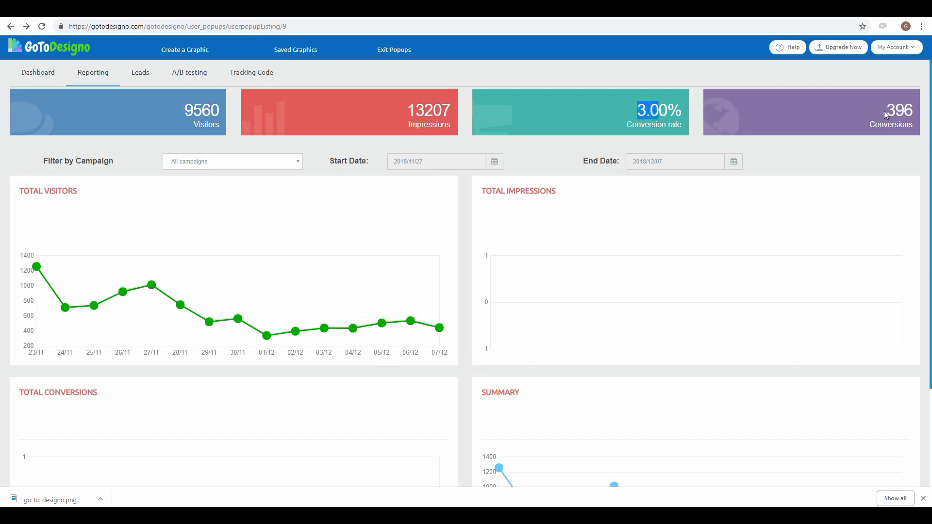
left_click_drag(887, 115, 911, 111)
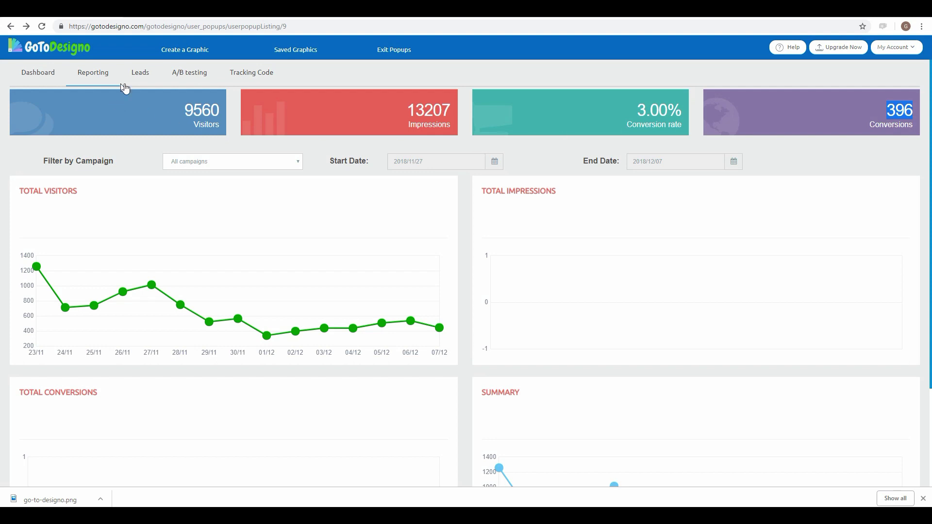
left_click(144, 78)
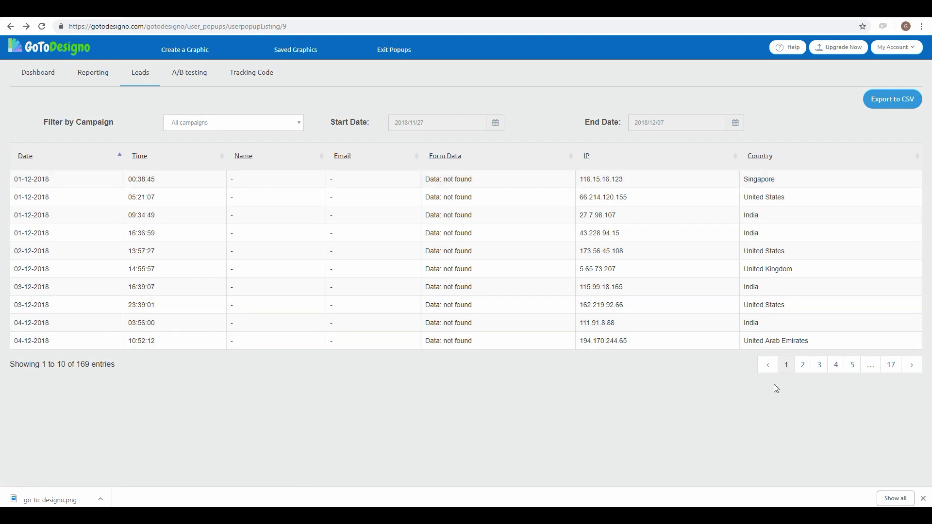
Step: Browse leads pages 2 and 3, filter by the Next Order campaign, then reset to All campaigns
left_click(807, 371)
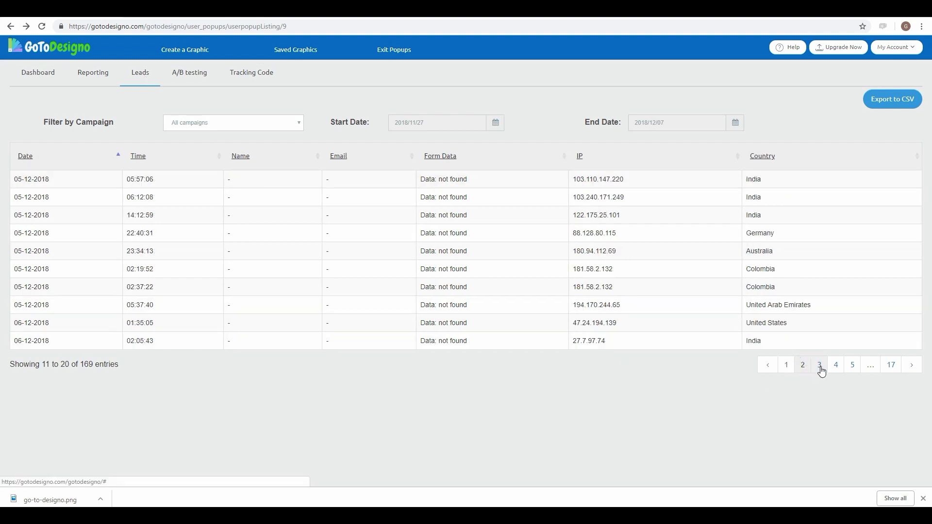
left_click(821, 370)
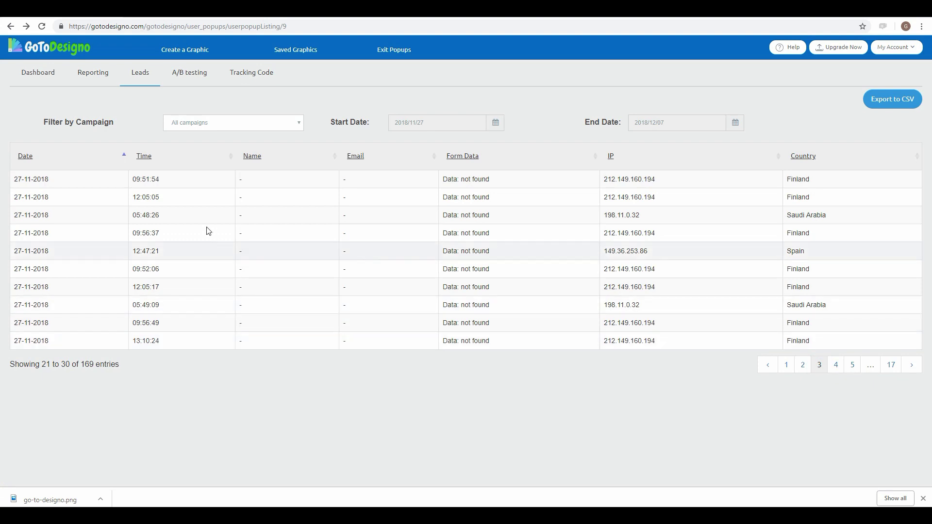
left_click(292, 198)
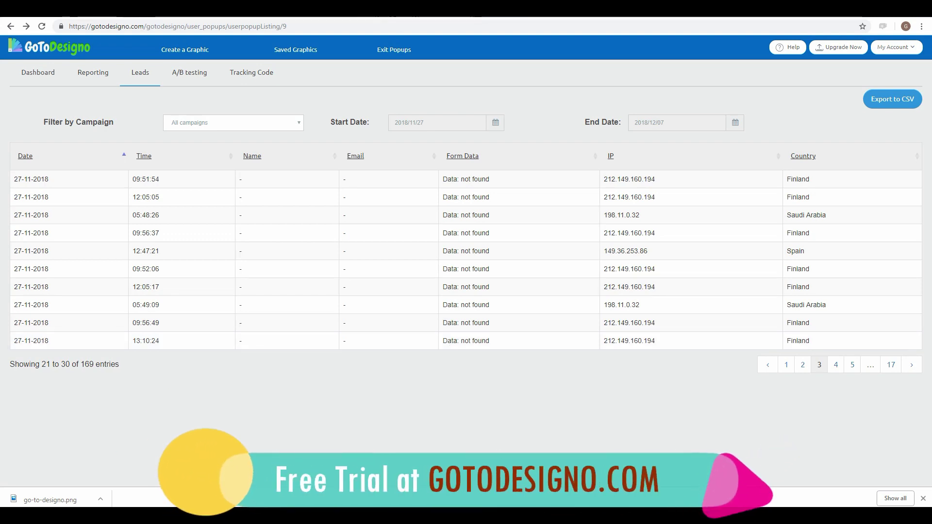
left_click(222, 123)
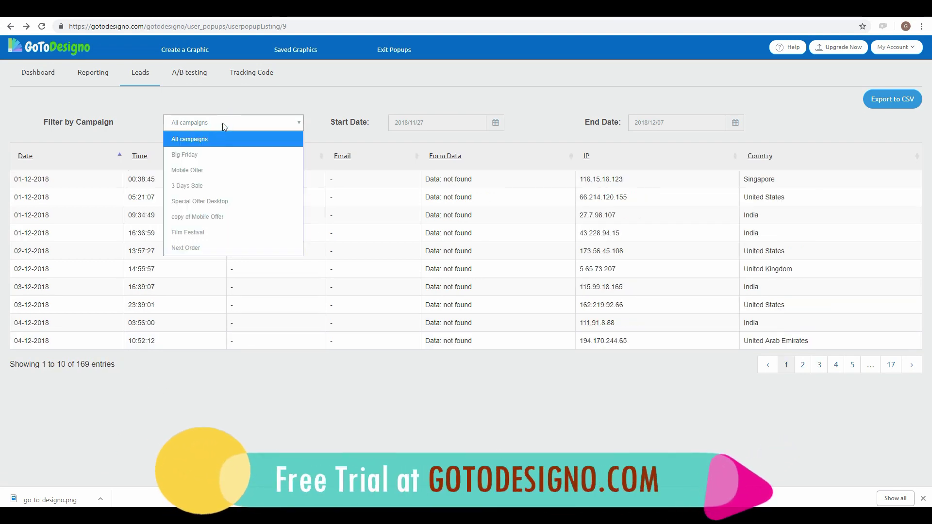
left_click(219, 248)
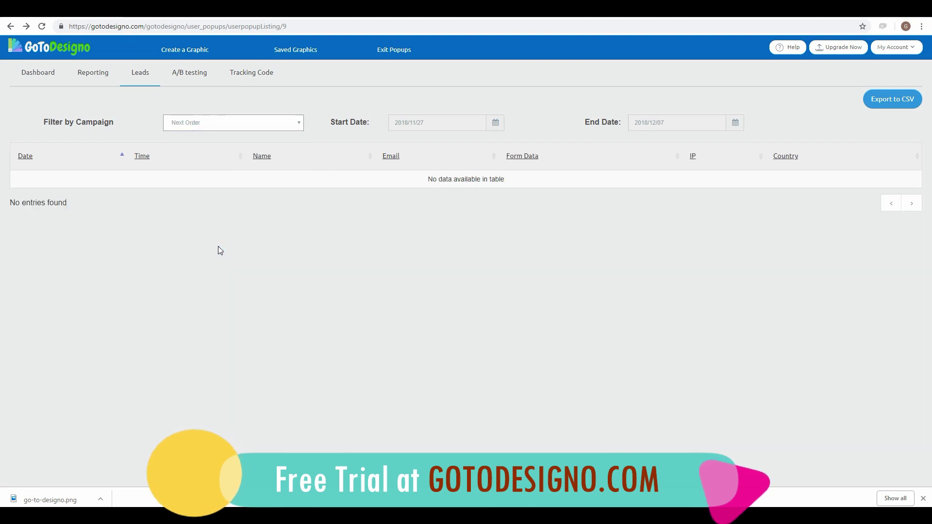
left_click(213, 125)
left_click(210, 140)
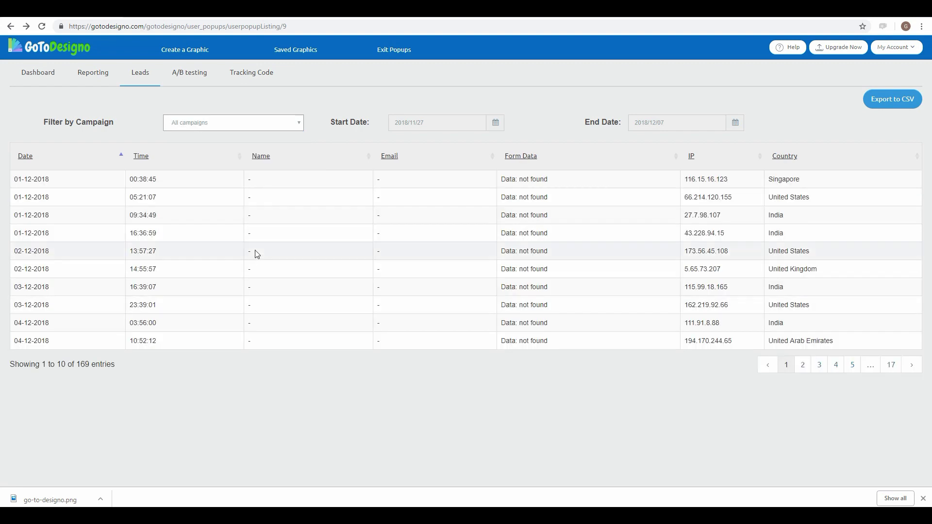
Step: Check the last leads pages and export all 169 leads as popup-leads (4).csv
left_click(894, 365)
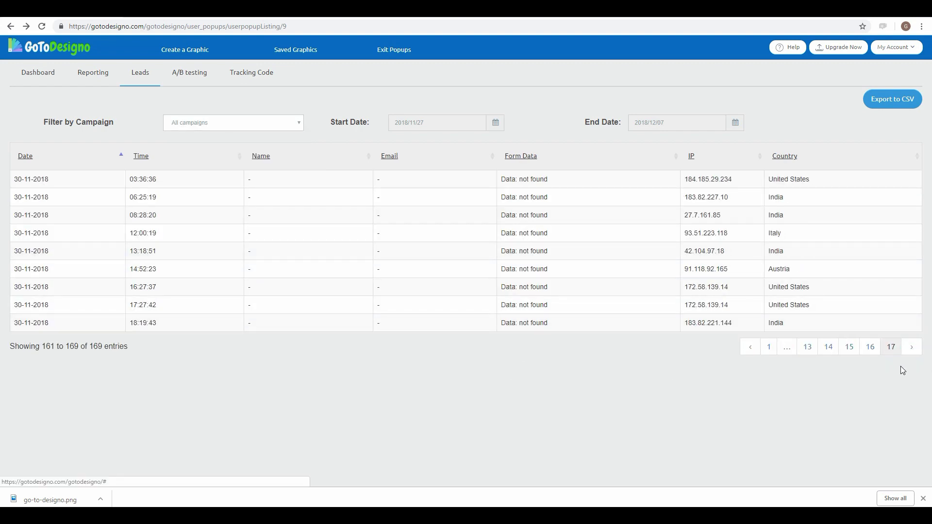
left_click(756, 348)
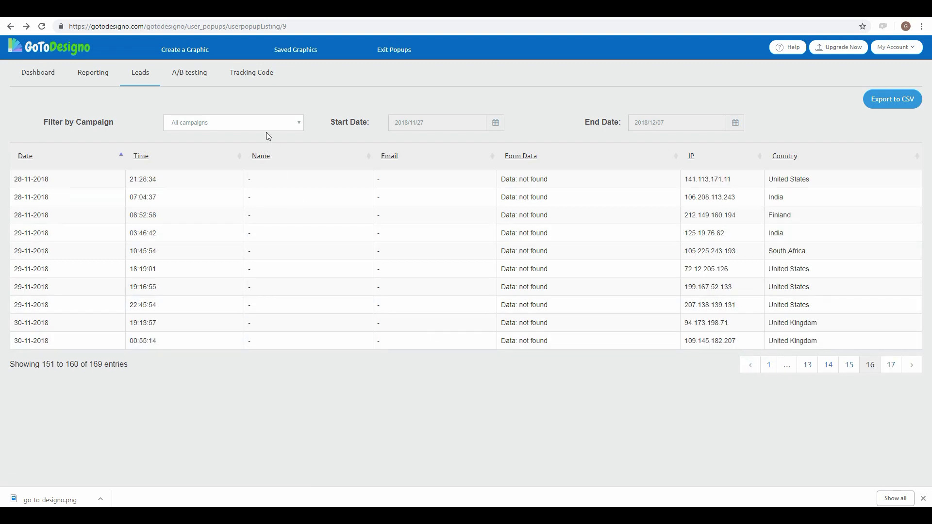
left_click(897, 103)
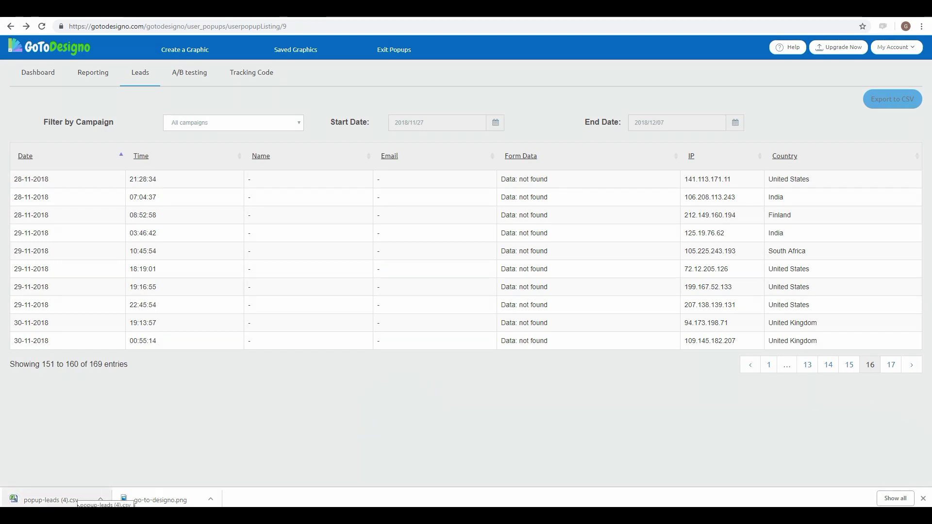
left_click(284, 437)
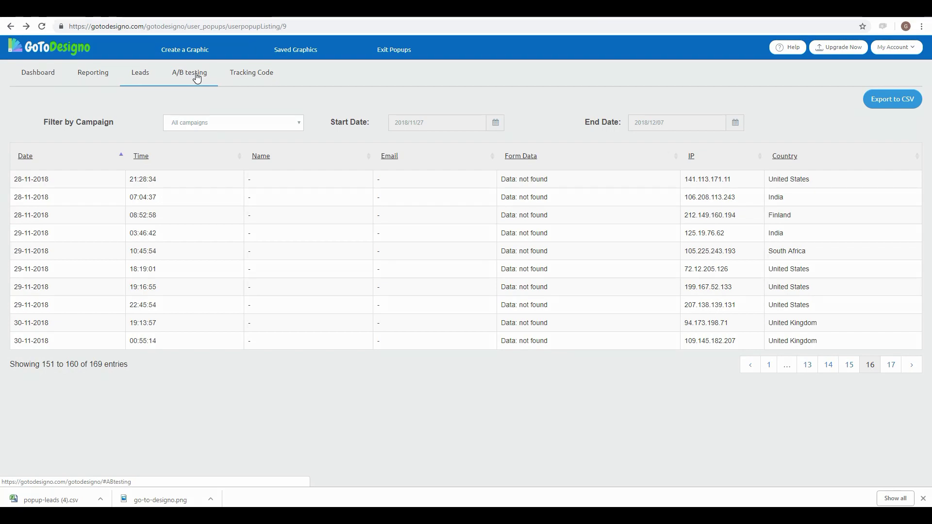
Step: On the A/B testing charts, plot Big Friday in chart A and Mobile Offer in chart B
left_click(197, 77)
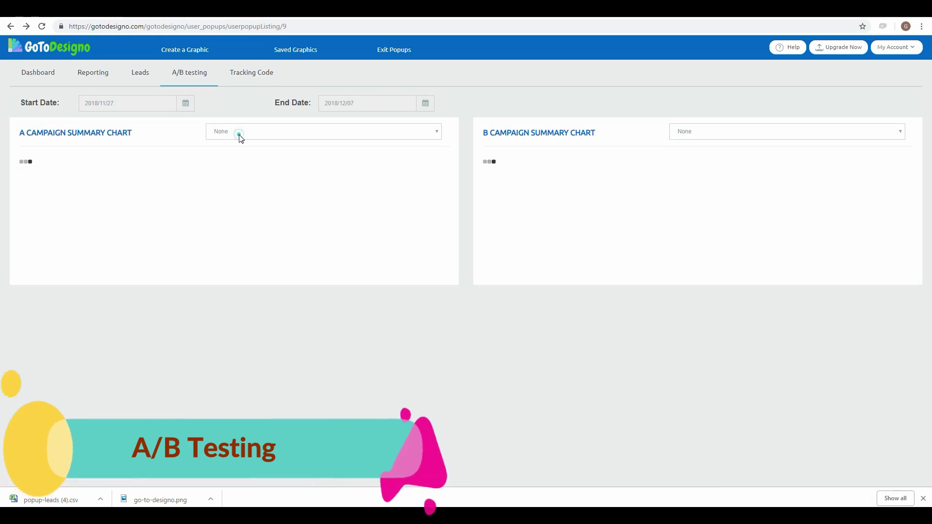
left_click(237, 134)
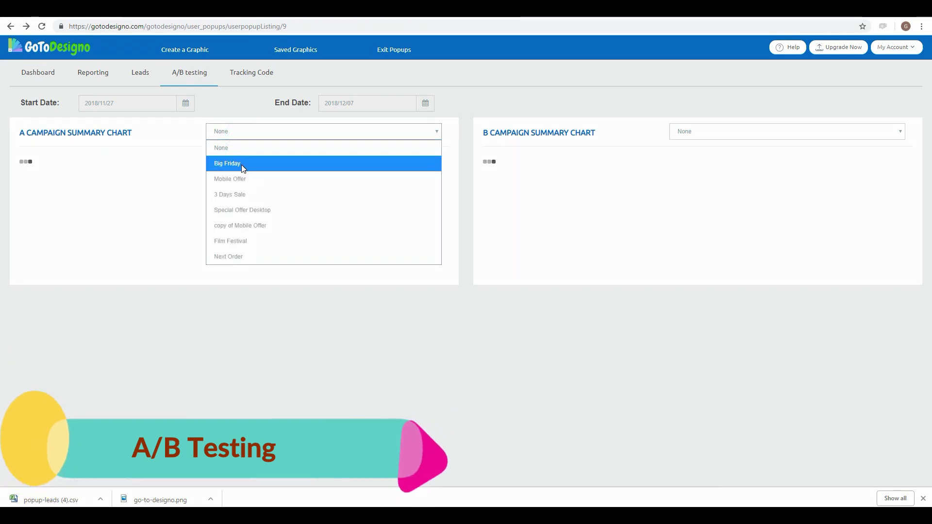
left_click(240, 165)
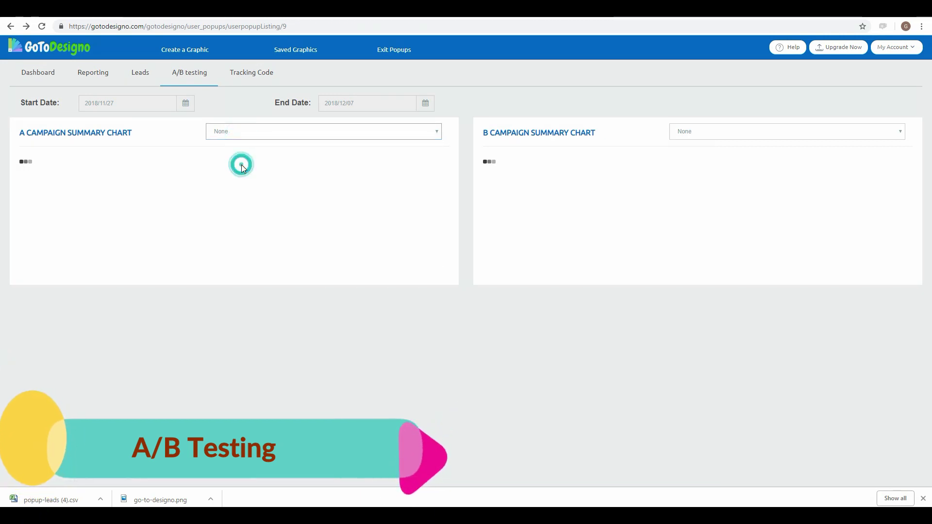
left_click(746, 134)
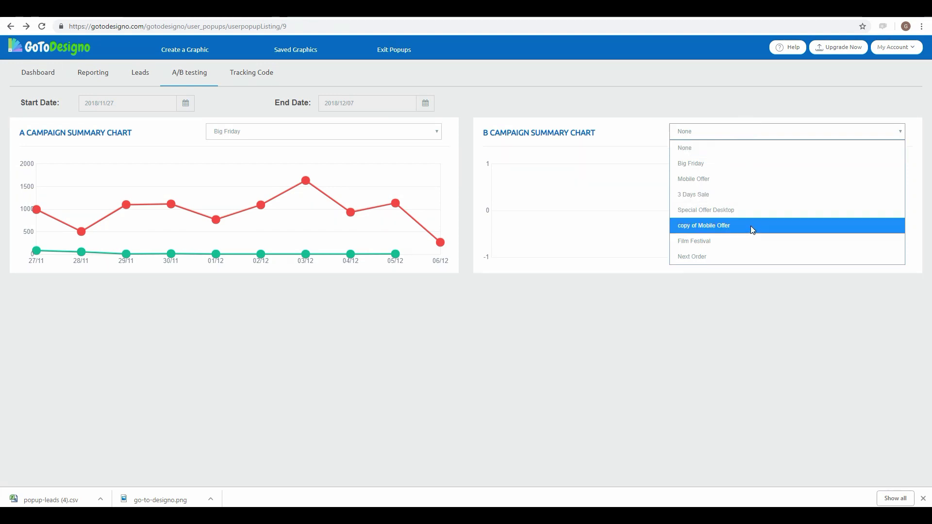
left_click(716, 181)
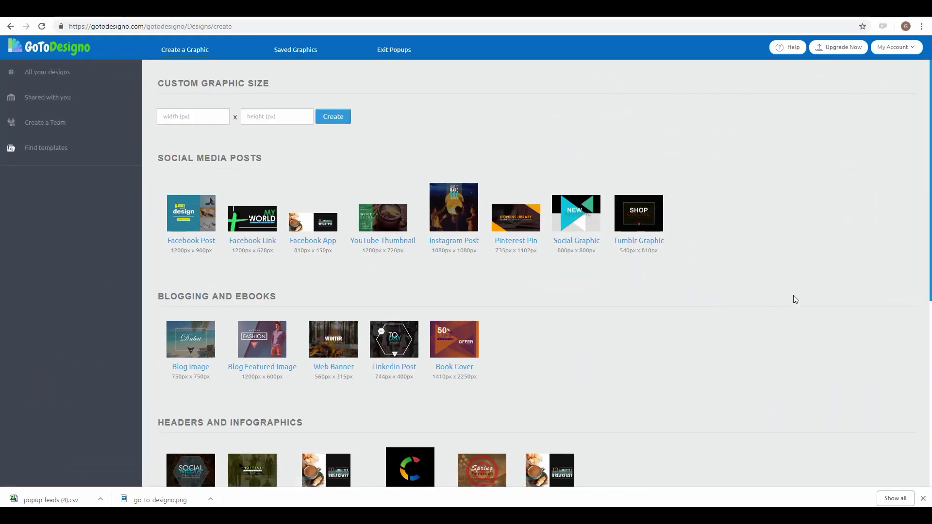
Step: Choose the Facebook Post (1200 × 900 px) size and browse its ready-made template gallery
scroll(793, 297, "down", 2)
scroll(794, 299, "down", 5)
scroll(795, 299, "up", 6)
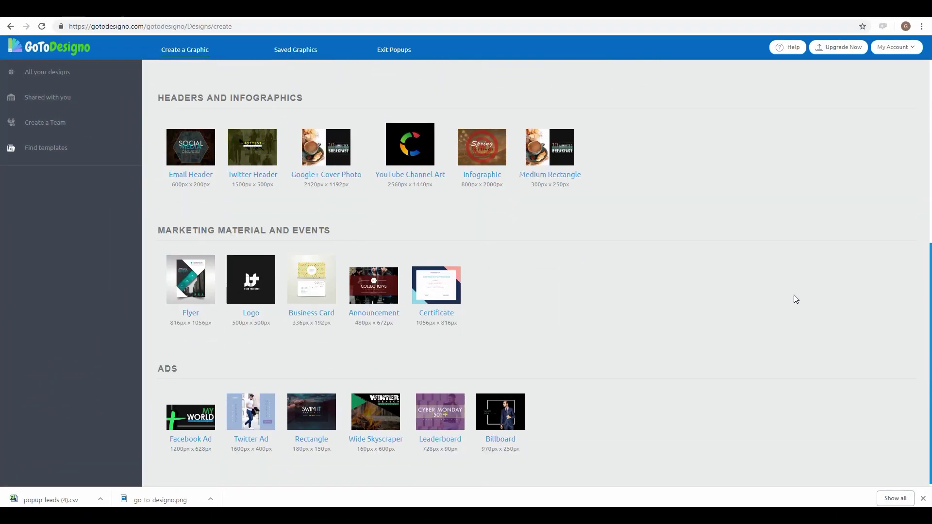
scroll(794, 295, "up", 1)
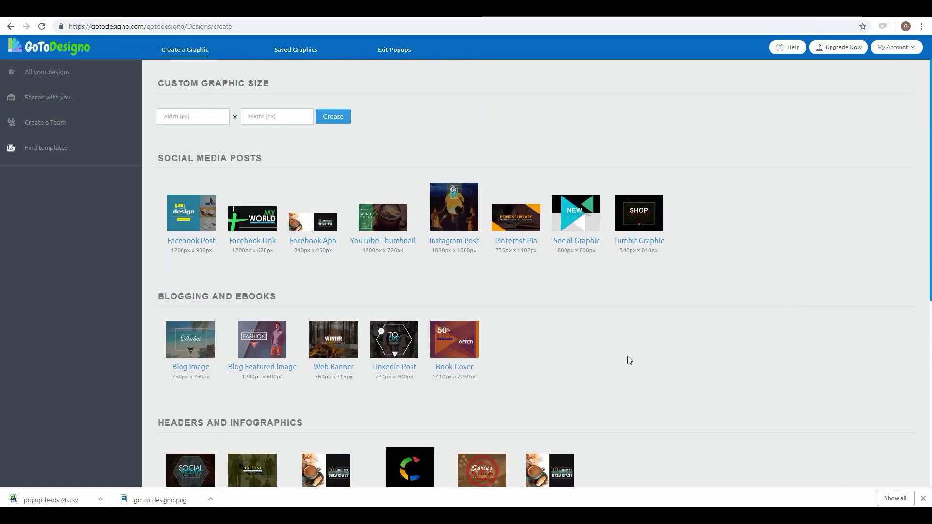
left_click(204, 221)
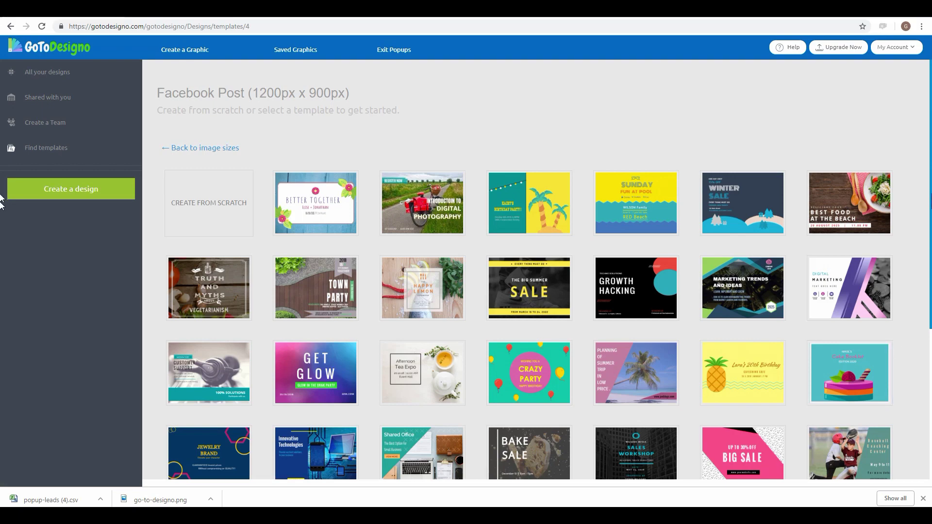
scroll(913, 207, "down", 4)
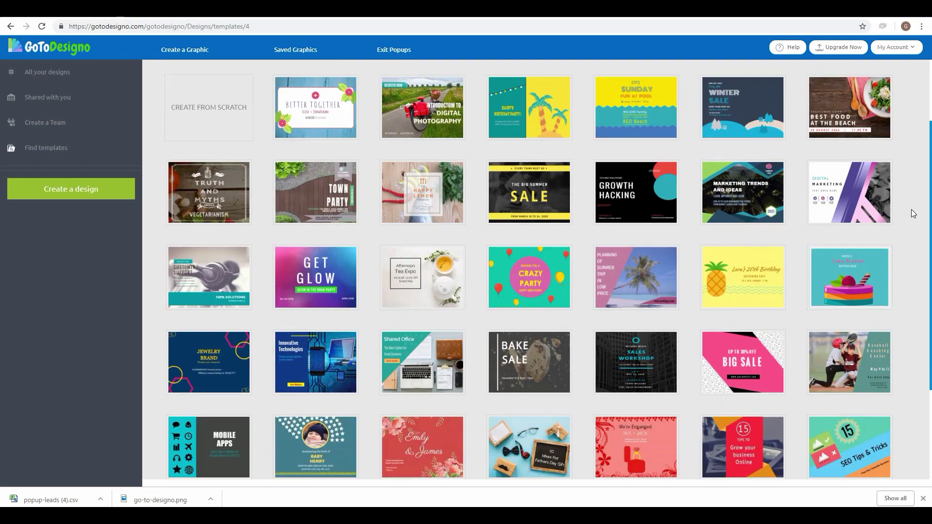
scroll(913, 228, "down", 10)
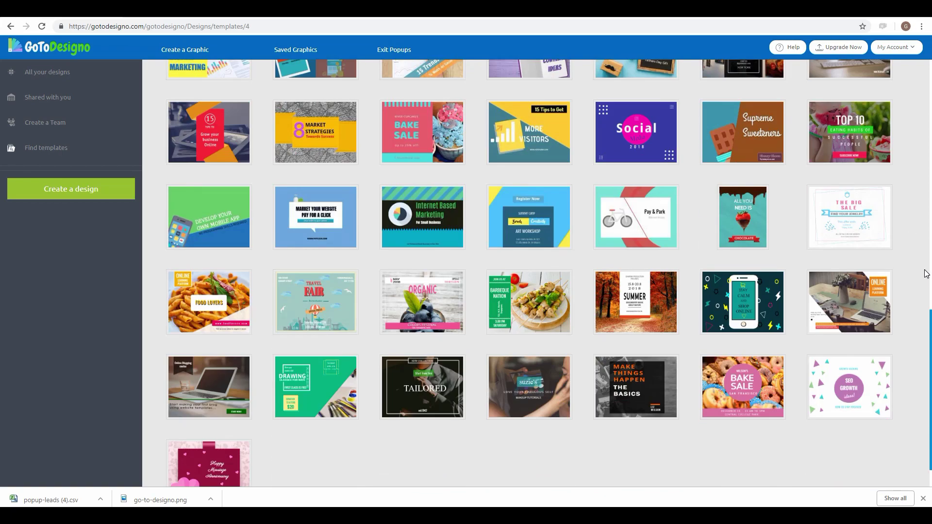
scroll(924, 270, "down", 2)
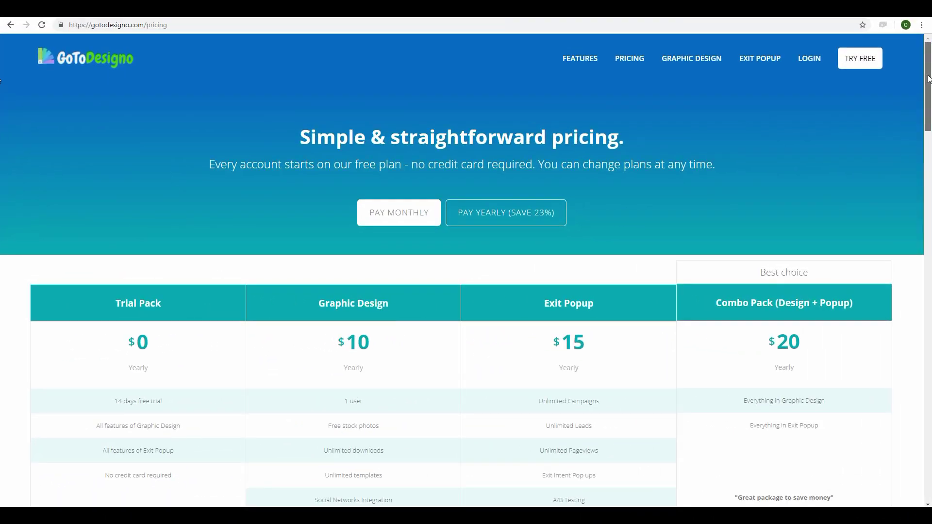
Step: Scroll through the pricing page's Trial, Graphic Design, Exit Popup and Combo plan cards and feature table
left_click_drag(928, 78, 928, 118)
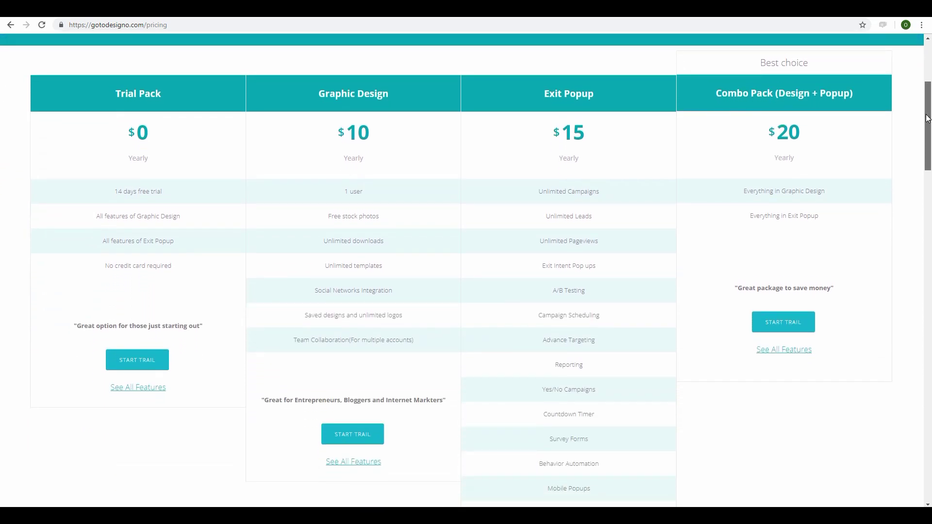
left_click_drag(928, 118, 929, 257)
scroll(2, 270, "down", 3)
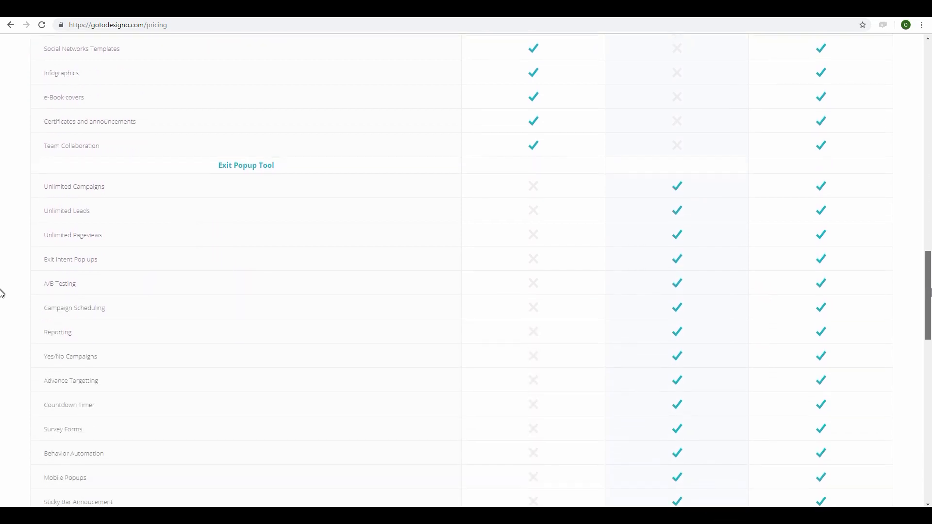